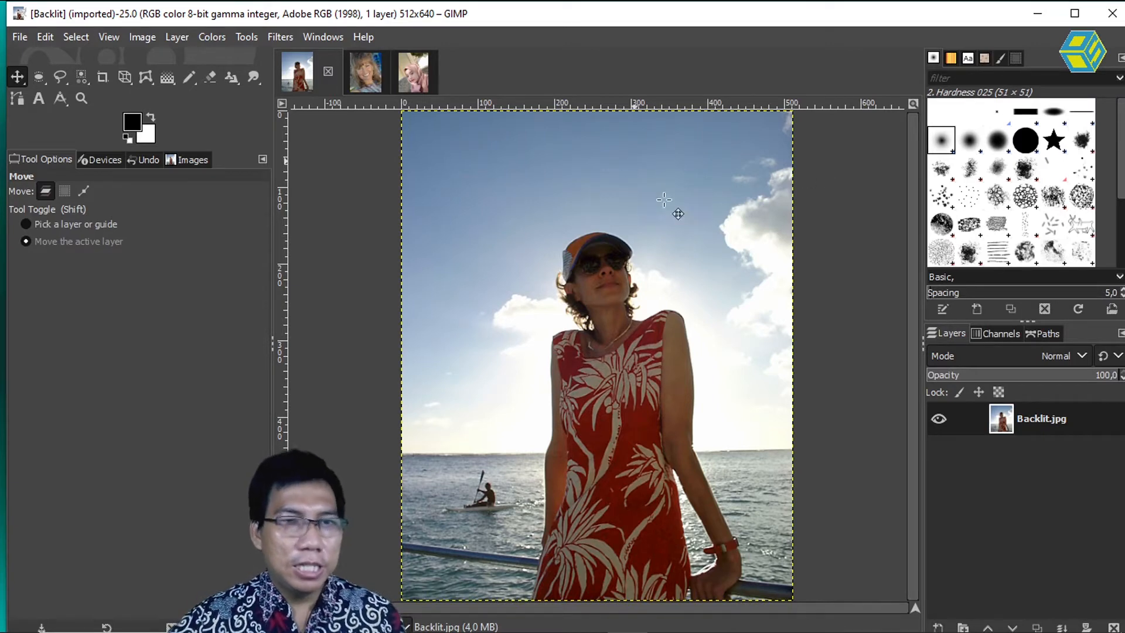
Step: Activate the Dodge / Burn tool and check its temporary switch to Burn, returning the type to Dodge
{"action": "right_click", "coordinate": [258, 80]}
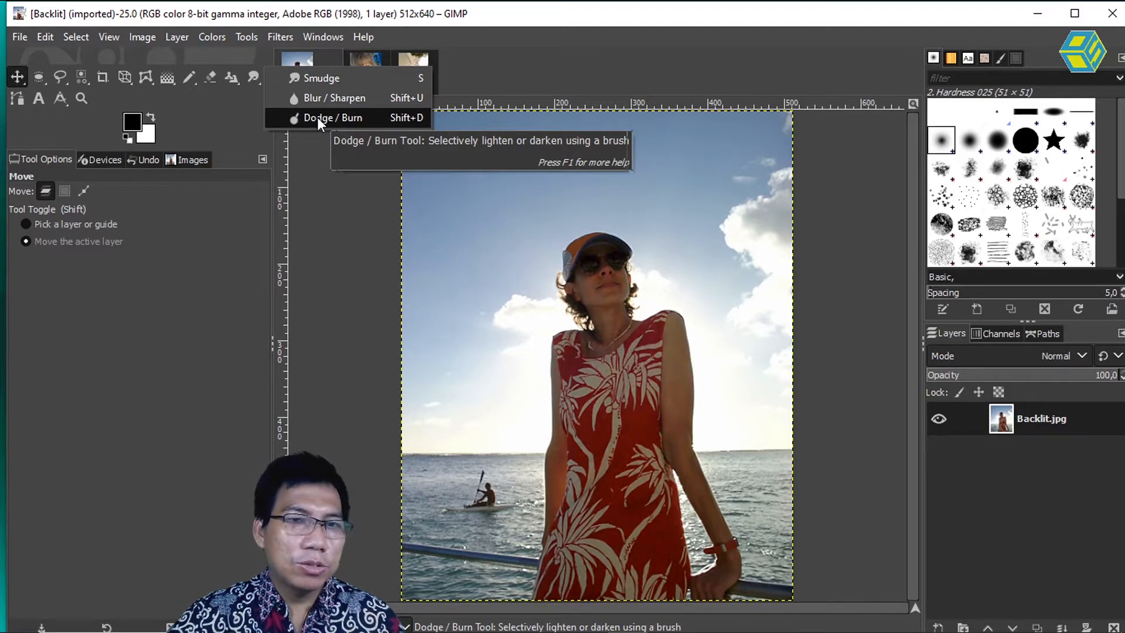
{"action": "left_click", "coordinate": [317, 117]}
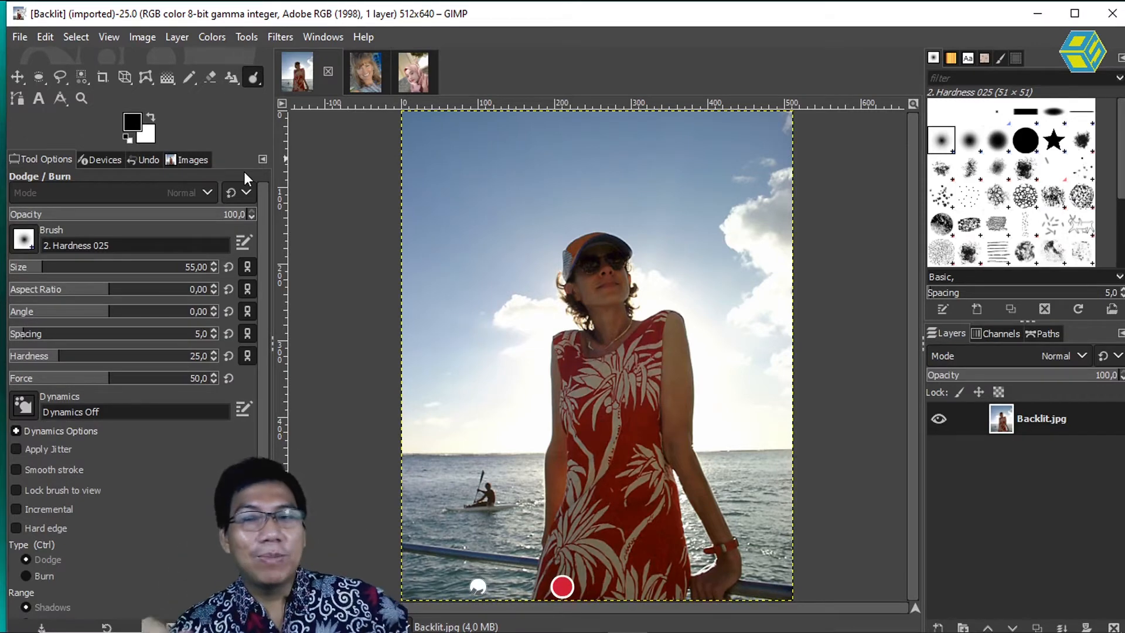
{"action": "left_click", "coordinate": [255, 80]}
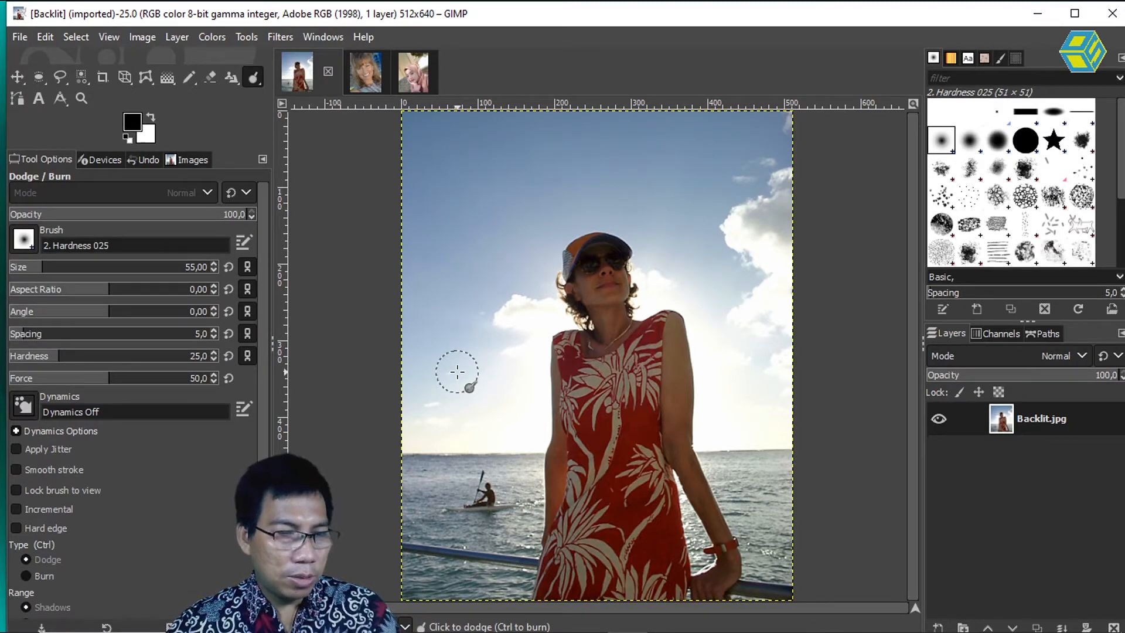
{"action": "key", "text": "ctrl"}
{"action": "key", "text": "ctrl"}
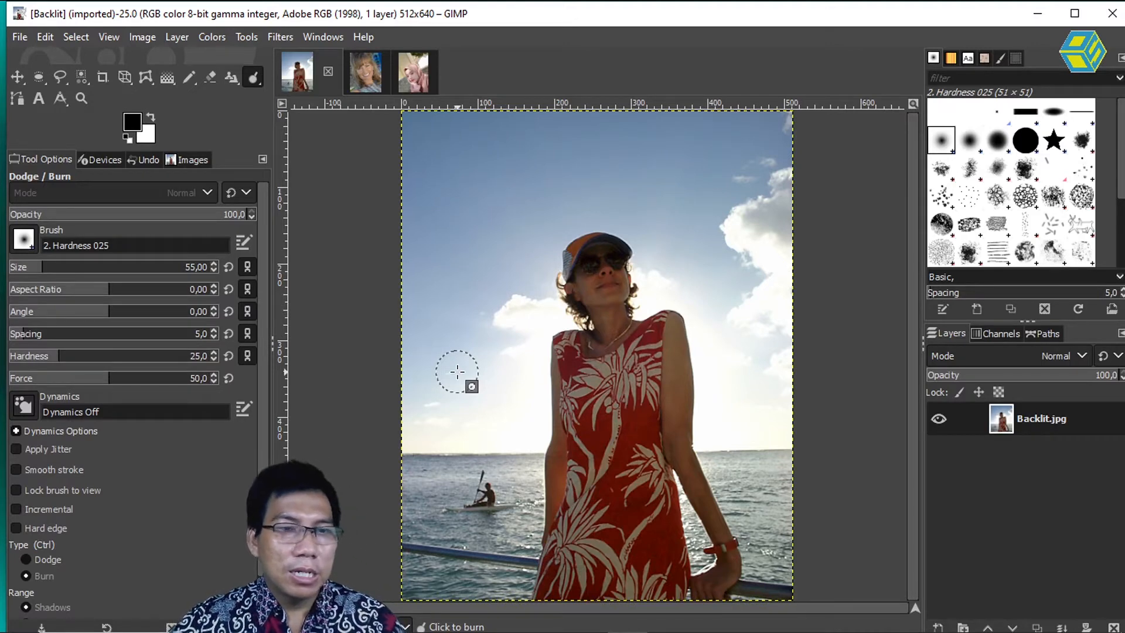
{"action": "key", "text": "ctrl"}
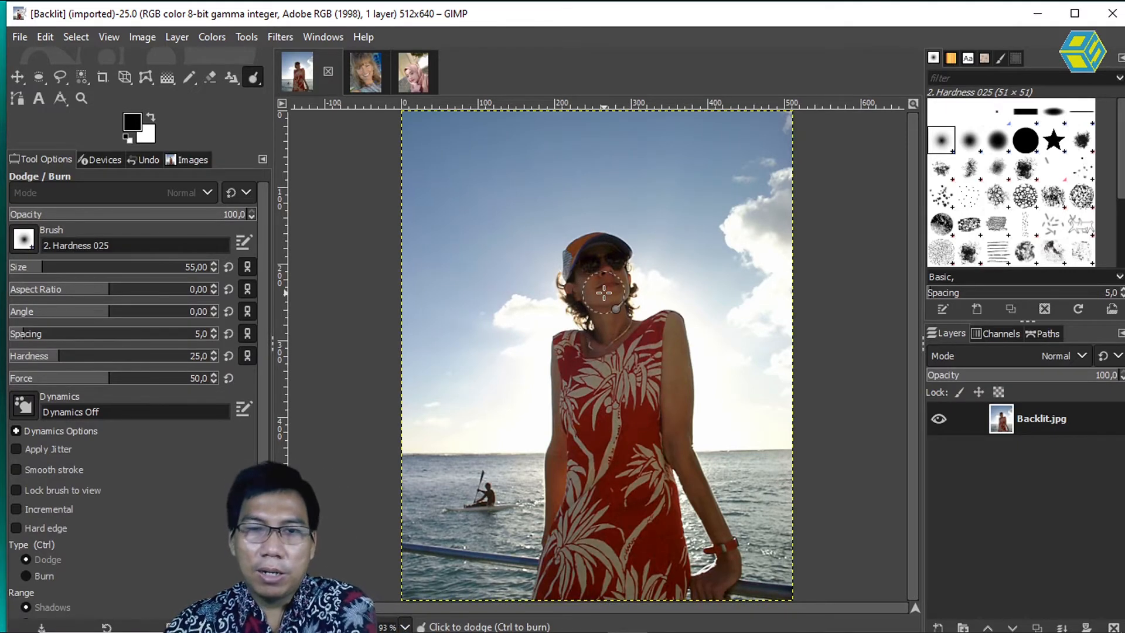
Step: Try dodging the woman's face with the range set to Shadows, and undo the last stroke
{"action": "scroll", "coordinate": [604, 292], "scroll_direction": "up", "scroll_amount": 2}
{"action": "scroll", "coordinate": [603, 291], "scroll_direction": "up", "scroll_amount": 3}
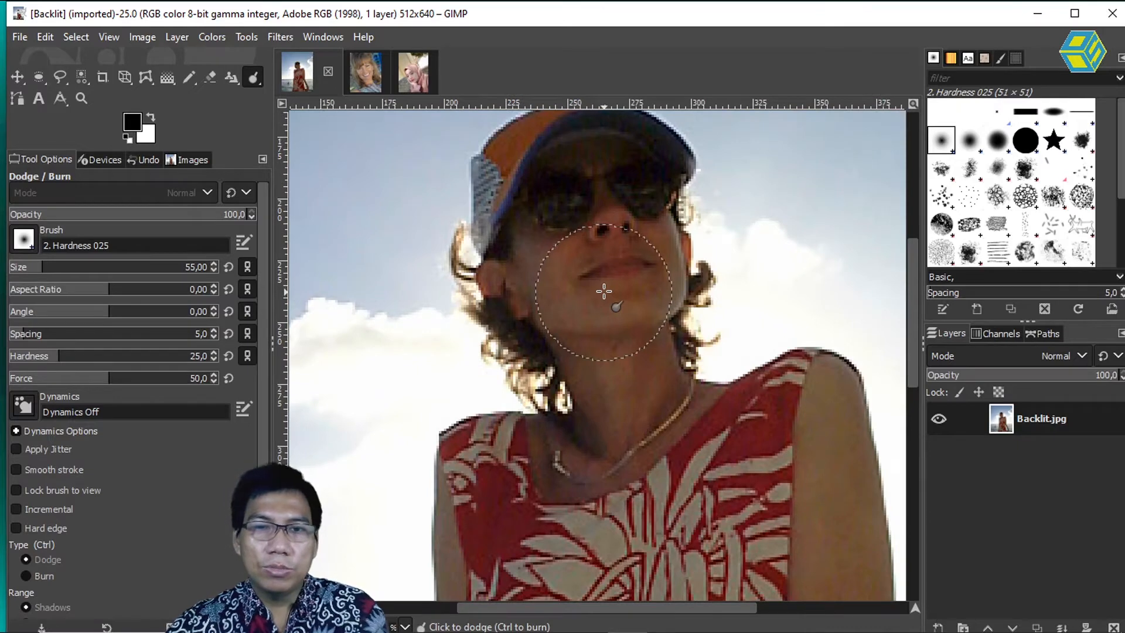
{"action": "mouse_move", "coordinate": [612, 255]}
{"action": "left_mouse_down"}
{"action": "mouse_move", "coordinate": [551, 435]}
{"action": "mouse_move", "coordinate": [559, 384]}
{"action": "left_mouse_up"}
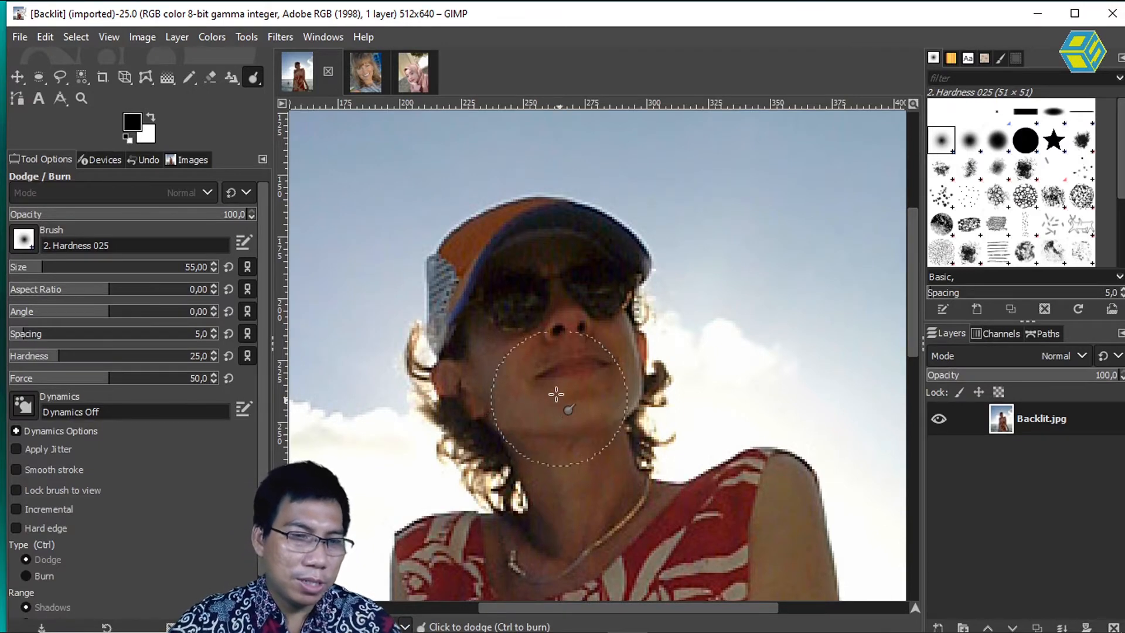
{"action": "mouse_move", "coordinate": [529, 398]}
{"action": "left_mouse_down"}
{"action": "mouse_move", "coordinate": [491, 347]}
{"action": "mouse_move", "coordinate": [537, 397]}
{"action": "mouse_move", "coordinate": [562, 371]}
{"action": "mouse_move", "coordinate": [554, 331]}
{"action": "mouse_move", "coordinate": [567, 362]}
{"action": "mouse_move", "coordinate": [552, 281]}
{"action": "mouse_move", "coordinate": [555, 331]}
{"action": "mouse_move", "coordinate": [602, 377]}
{"action": "mouse_move", "coordinate": [607, 331]}
{"action": "mouse_move", "coordinate": [586, 382]}
{"action": "mouse_move", "coordinate": [599, 351]}
{"action": "mouse_move", "coordinate": [562, 364]}
{"action": "mouse_move", "coordinate": [581, 377]}
{"action": "left_mouse_up"}
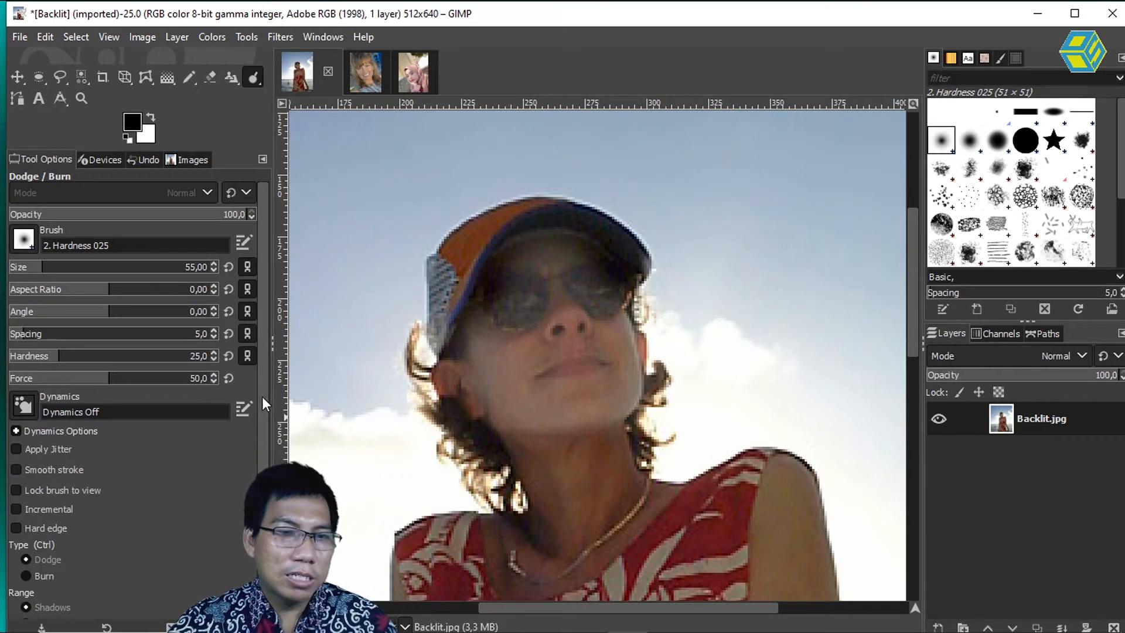
{"action": "scroll", "coordinate": [259, 392], "scroll_direction": "down", "scroll_amount": 2}
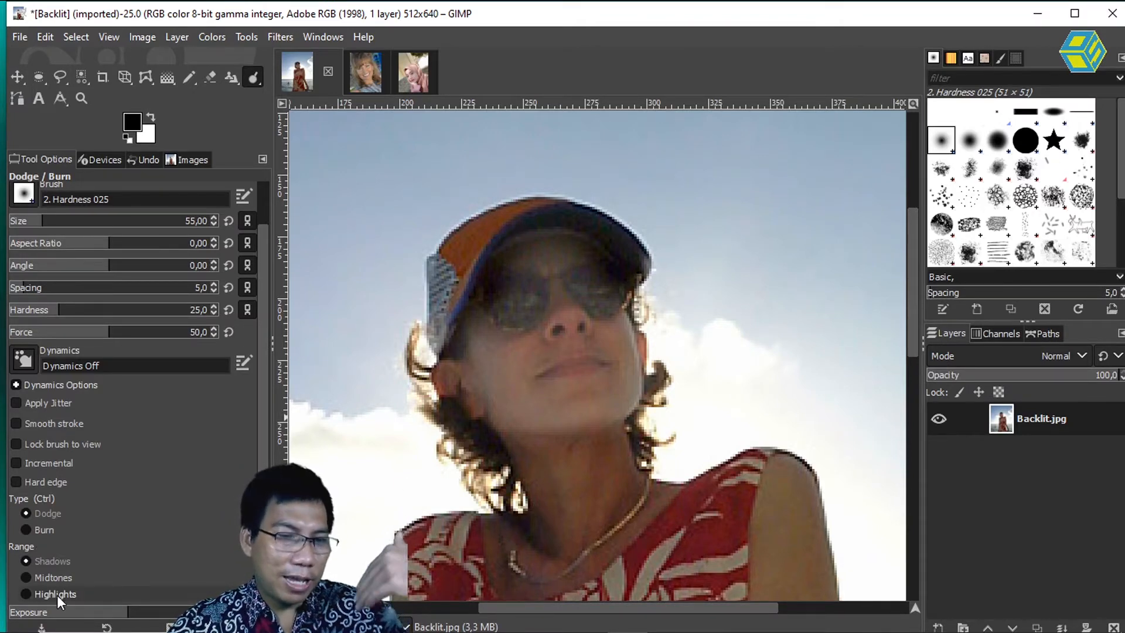
{"action": "left_click", "coordinate": [45, 579]}
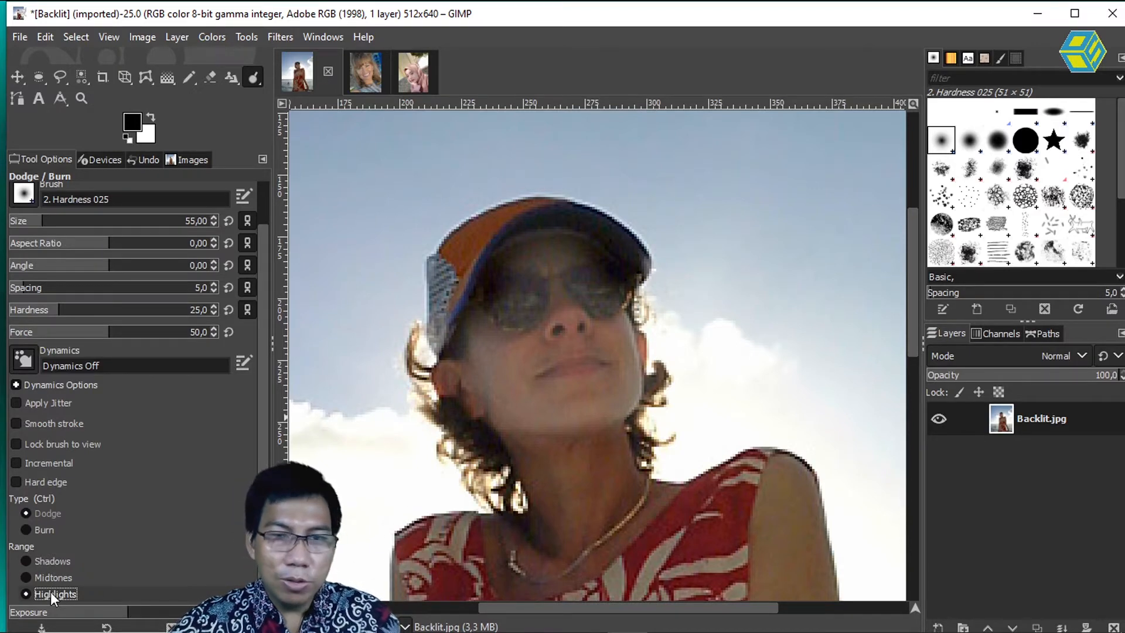
{"action": "left_click", "coordinate": [26, 560]}
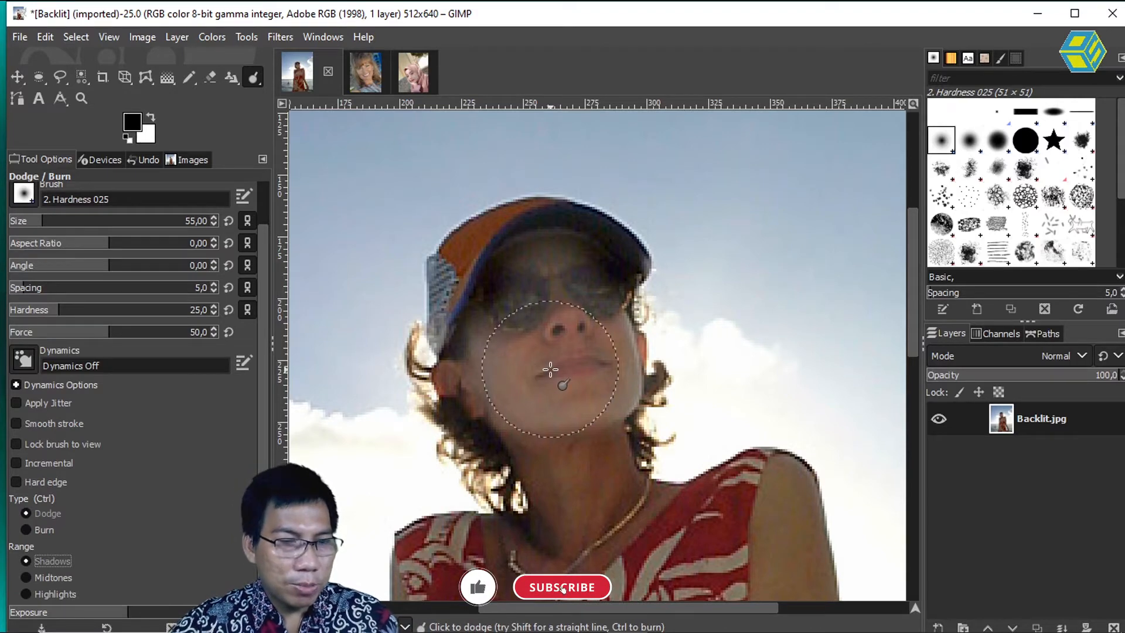
{"action": "key", "text": "ctrl+z"}
Step: Try dodging the woman's face with the range set to Midtones, and undo the face strokes
{"action": "left_click", "coordinate": [26, 577]}
{"action": "mouse_move", "coordinate": [505, 352]}
{"action": "left_mouse_down"}
{"action": "mouse_move", "coordinate": [524, 398]}
{"action": "mouse_move", "coordinate": [558, 389]}
{"action": "mouse_move", "coordinate": [593, 340]}
{"action": "mouse_move", "coordinate": [578, 388]}
{"action": "mouse_move", "coordinate": [553, 265]}
{"action": "mouse_move", "coordinate": [570, 336]}
{"action": "mouse_move", "coordinate": [560, 349]}
{"action": "mouse_move", "coordinate": [527, 352]}
{"action": "mouse_move", "coordinate": [498, 330]}
{"action": "mouse_move", "coordinate": [518, 292]}
{"action": "mouse_move", "coordinate": [511, 268]}
{"action": "mouse_move", "coordinate": [599, 330]}
{"action": "mouse_move", "coordinate": [610, 391]}
{"action": "mouse_move", "coordinate": [533, 413]}
{"action": "mouse_move", "coordinate": [565, 422]}
{"action": "mouse_move", "coordinate": [606, 368]}
{"action": "left_mouse_up"}
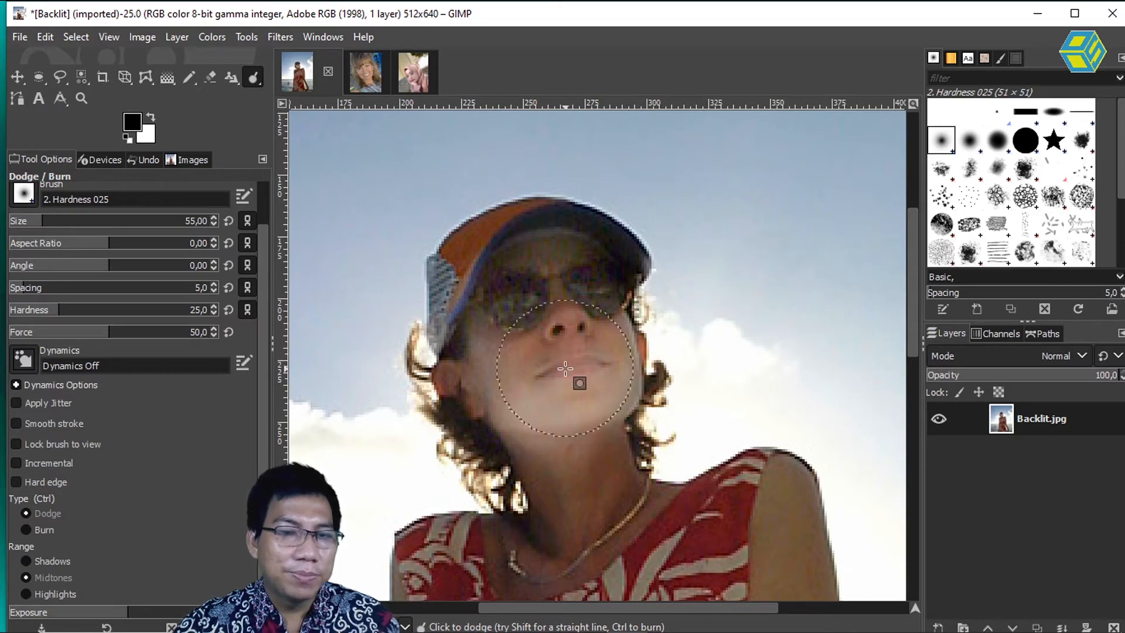
{"action": "key", "text": "ctrl+z"}
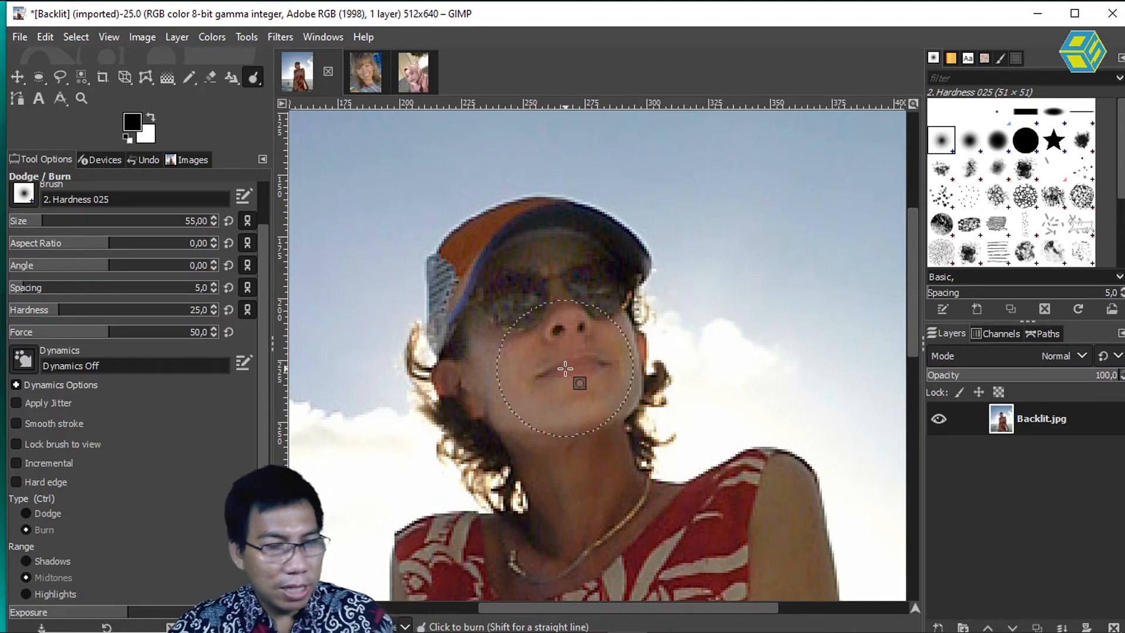
{"action": "key", "text": "ctrl+z"}
Step: Set the range to Highlights and lighten the woman's face and neck with Dodge strokes
{"action": "left_click", "coordinate": [25, 593]}
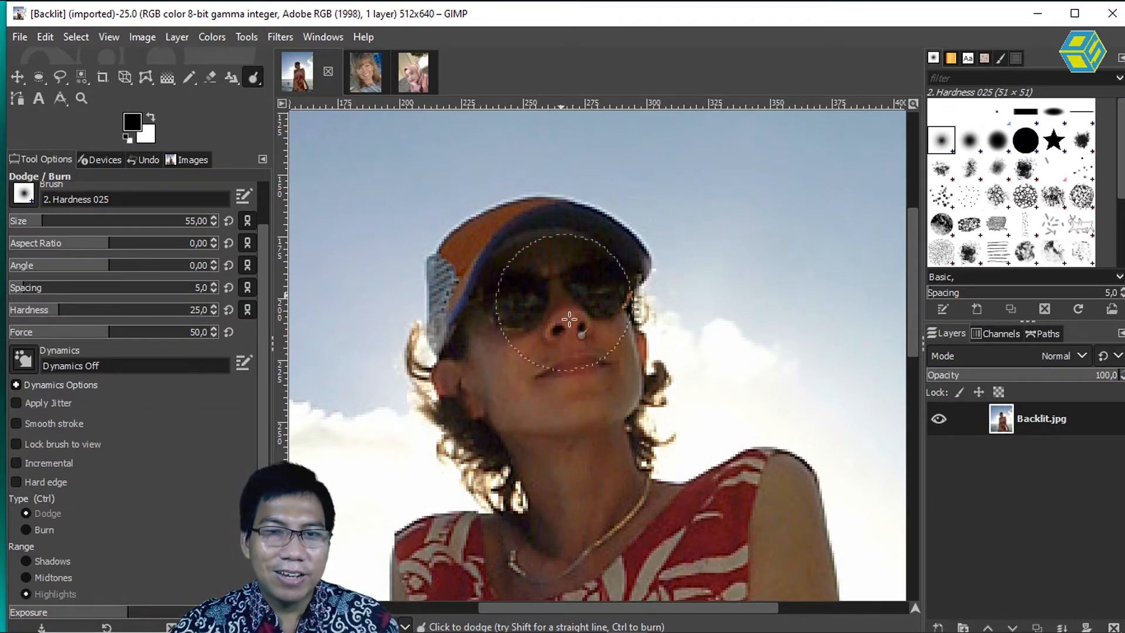
{"action": "left_click_drag", "start_coordinate": [508, 363], "coordinate": [490, 327]}
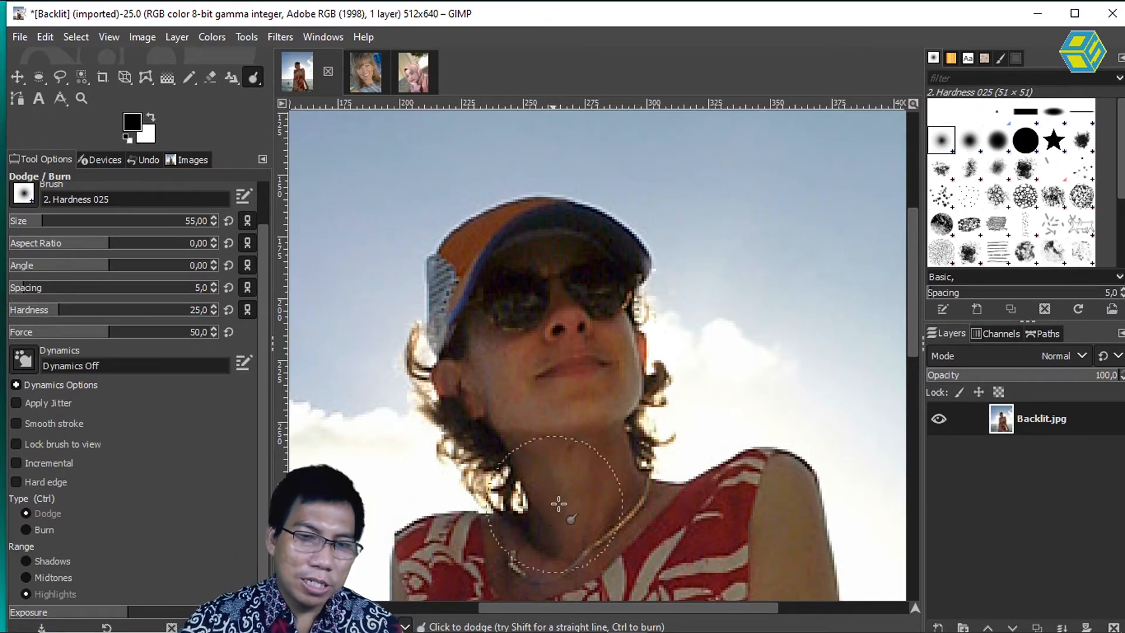
{"action": "left_click_drag", "start_coordinate": [534, 461], "coordinate": [578, 508]}
{"action": "mouse_move", "coordinate": [605, 445]}
{"action": "left_mouse_down"}
{"action": "mouse_move", "coordinate": [574, 487]}
{"action": "mouse_move", "coordinate": [579, 508]}
{"action": "left_mouse_up"}
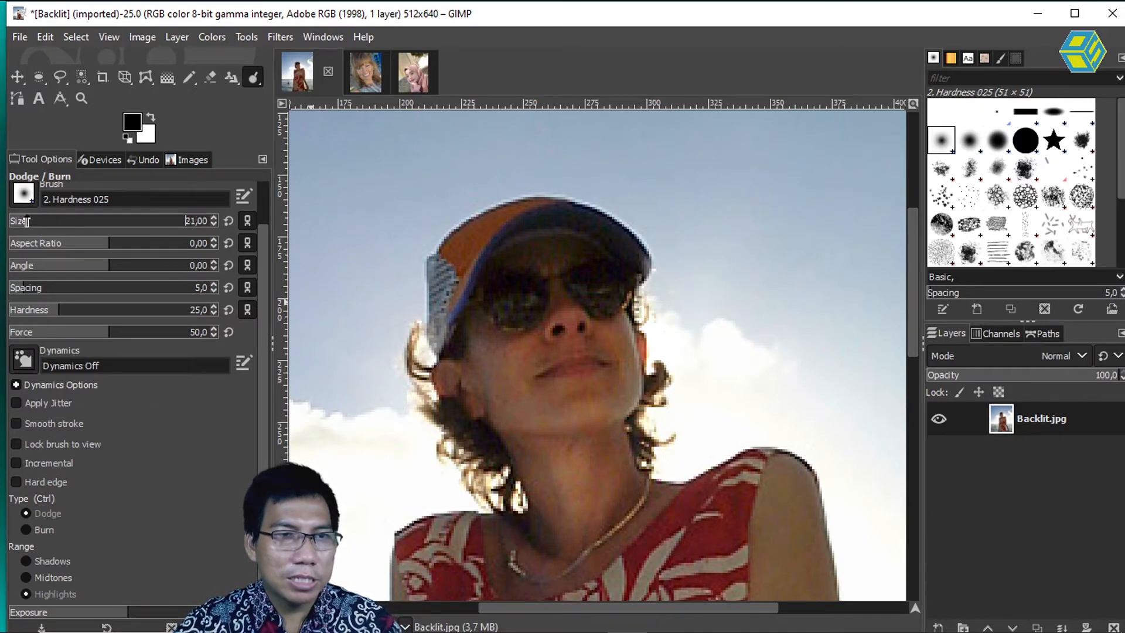
Step: Set the brush size to 13, switch the type to Burn, and darken the highlights on the neck and along the cheek
{"action": "mouse_move", "coordinate": [26, 221]}
{"action": "left_mouse_down"}
{"action": "mouse_move", "coordinate": [40, 219]}
{"action": "mouse_move", "coordinate": [23, 221]}
{"action": "left_mouse_up"}
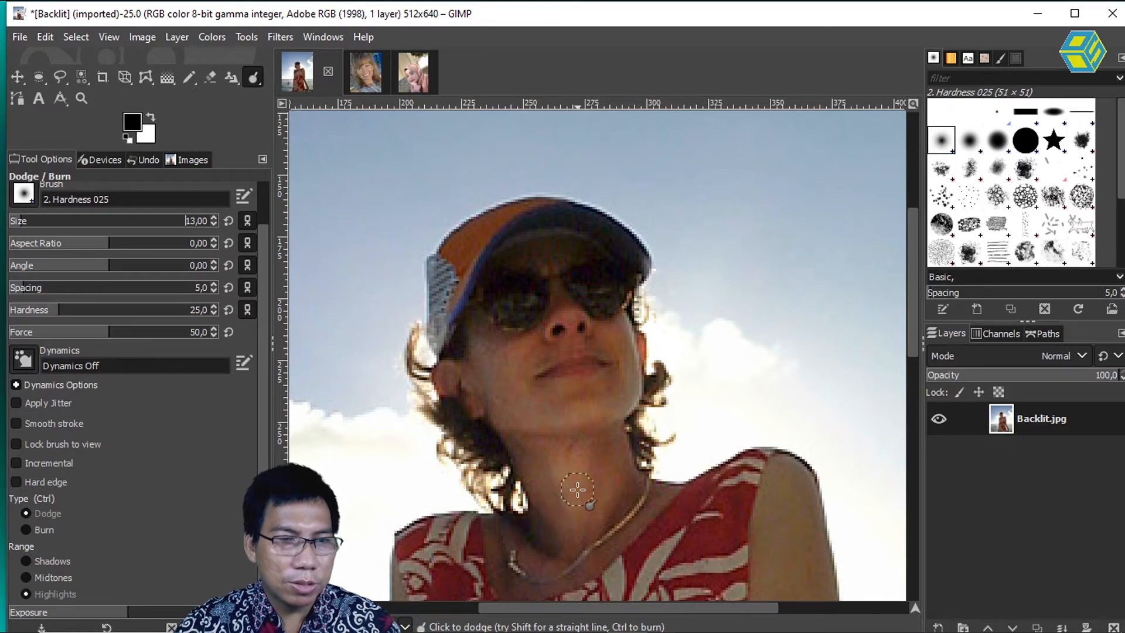
{"action": "left_click", "coordinate": [41, 519]}
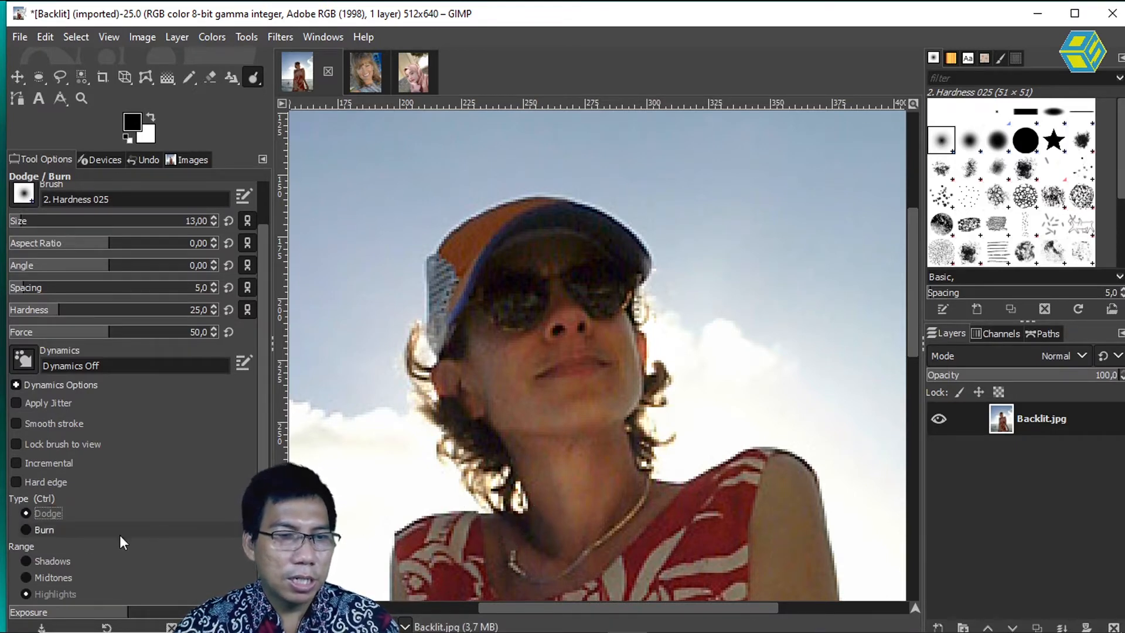
{"action": "left_click", "coordinate": [30, 526]}
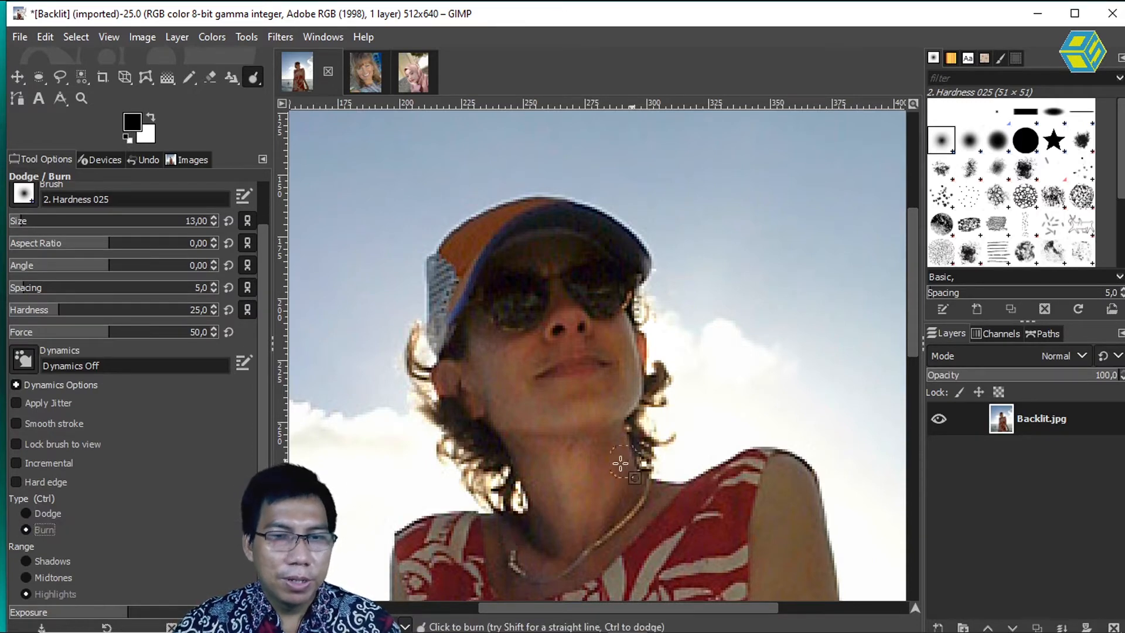
{"action": "mouse_move", "coordinate": [534, 529]}
{"action": "left_mouse_down"}
{"action": "mouse_move", "coordinate": [550, 551]}
{"action": "mouse_move", "coordinate": [609, 532]}
{"action": "mouse_move", "coordinate": [607, 515]}
{"action": "mouse_move", "coordinate": [636, 481]}
{"action": "mouse_move", "coordinate": [606, 518]}
{"action": "mouse_move", "coordinate": [631, 490]}
{"action": "mouse_move", "coordinate": [602, 469]}
{"action": "left_mouse_up"}
{"action": "left_click_drag", "start_coordinate": [517, 449], "coordinate": [535, 520]}
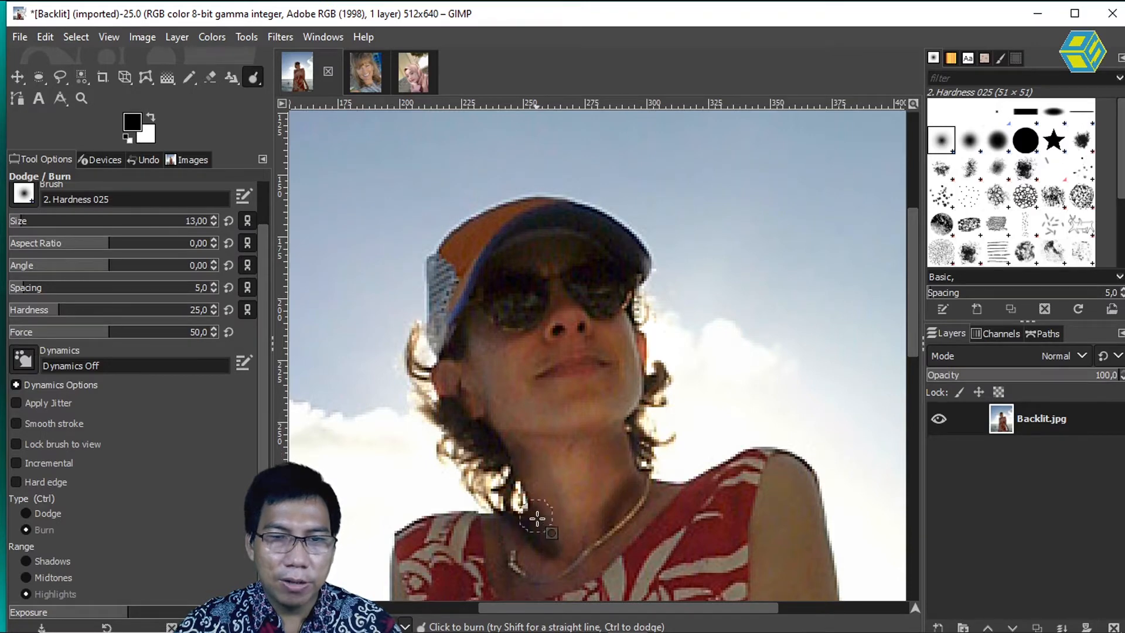
{"action": "mouse_move", "coordinate": [473, 352]}
{"action": "left_mouse_down"}
{"action": "mouse_move", "coordinate": [499, 426]}
{"action": "mouse_move", "coordinate": [479, 367]}
{"action": "mouse_move", "coordinate": [502, 415]}
{"action": "left_mouse_up"}
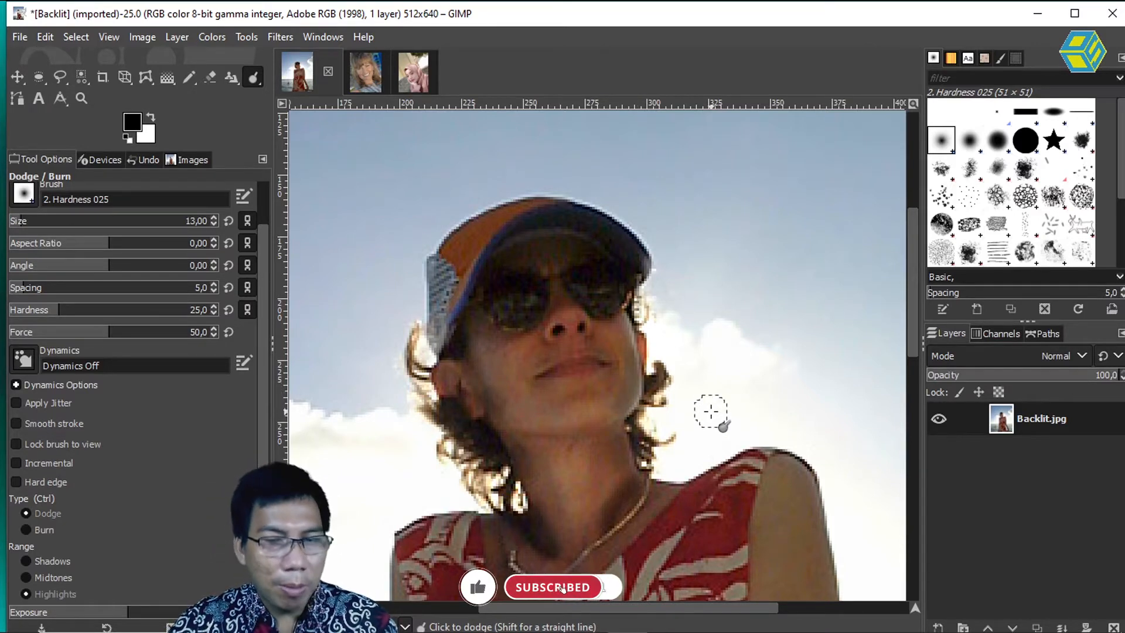
Step: Try burning the neck with the range set to Shadows, and undo the strokes
{"action": "key", "text": "ctrl"}
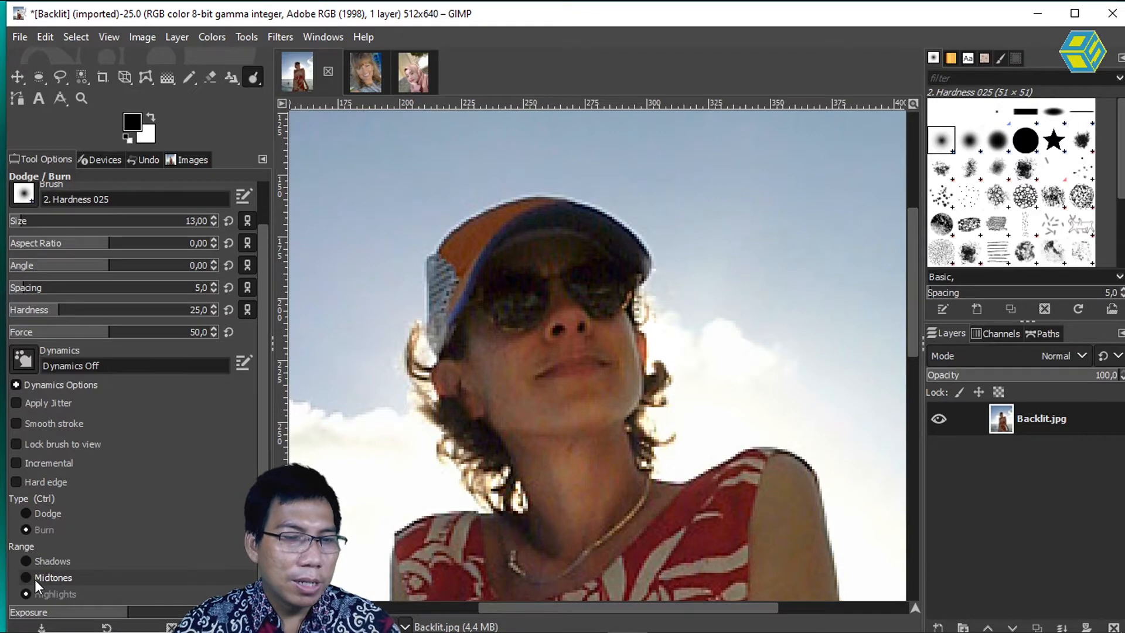
{"action": "left_click", "coordinate": [27, 560]}
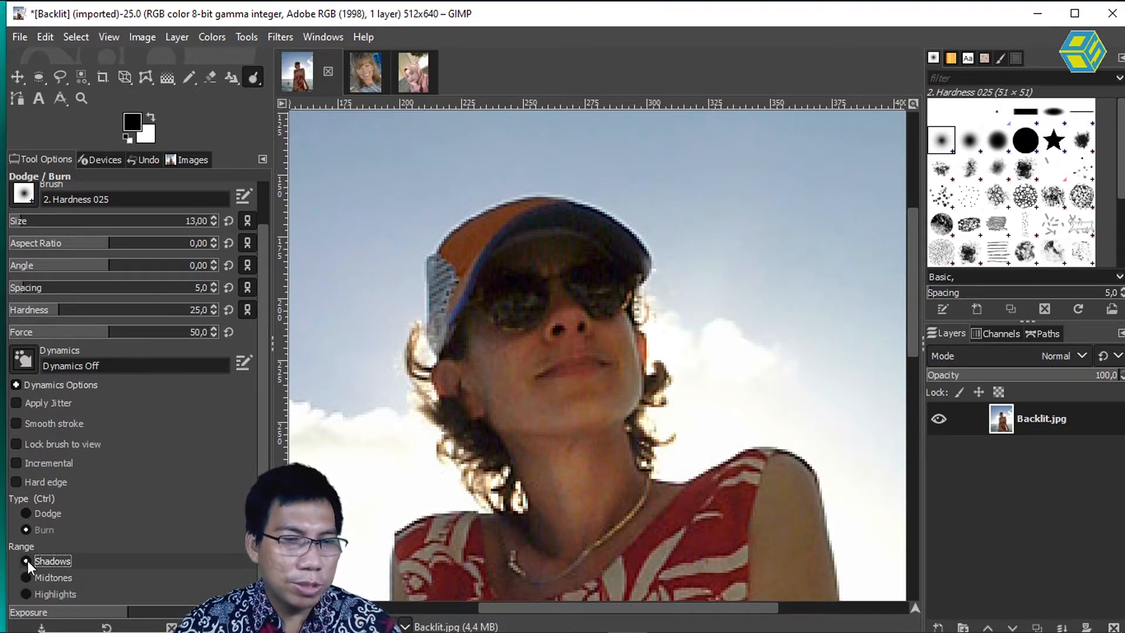
{"action": "mouse_move", "coordinate": [524, 462]}
{"action": "left_mouse_down"}
{"action": "mouse_move", "coordinate": [557, 538]}
{"action": "mouse_move", "coordinate": [525, 460]}
{"action": "mouse_move", "coordinate": [557, 523]}
{"action": "mouse_move", "coordinate": [567, 495]}
{"action": "mouse_move", "coordinate": [531, 476]}
{"action": "mouse_move", "coordinate": [511, 435]}
{"action": "mouse_move", "coordinate": [601, 481]}
{"action": "mouse_move", "coordinate": [543, 447]}
{"action": "mouse_move", "coordinate": [606, 496]}
{"action": "mouse_move", "coordinate": [596, 523]}
{"action": "mouse_move", "coordinate": [587, 471]}
{"action": "mouse_move", "coordinate": [599, 487]}
{"action": "mouse_move", "coordinate": [601, 466]}
{"action": "mouse_move", "coordinate": [621, 458]}
{"action": "mouse_move", "coordinate": [619, 501]}
{"action": "mouse_move", "coordinate": [583, 538]}
{"action": "mouse_move", "coordinate": [556, 528]}
{"action": "mouse_move", "coordinate": [588, 485]}
{"action": "mouse_move", "coordinate": [571, 511]}
{"action": "mouse_move", "coordinate": [653, 516]}
{"action": "left_mouse_up"}
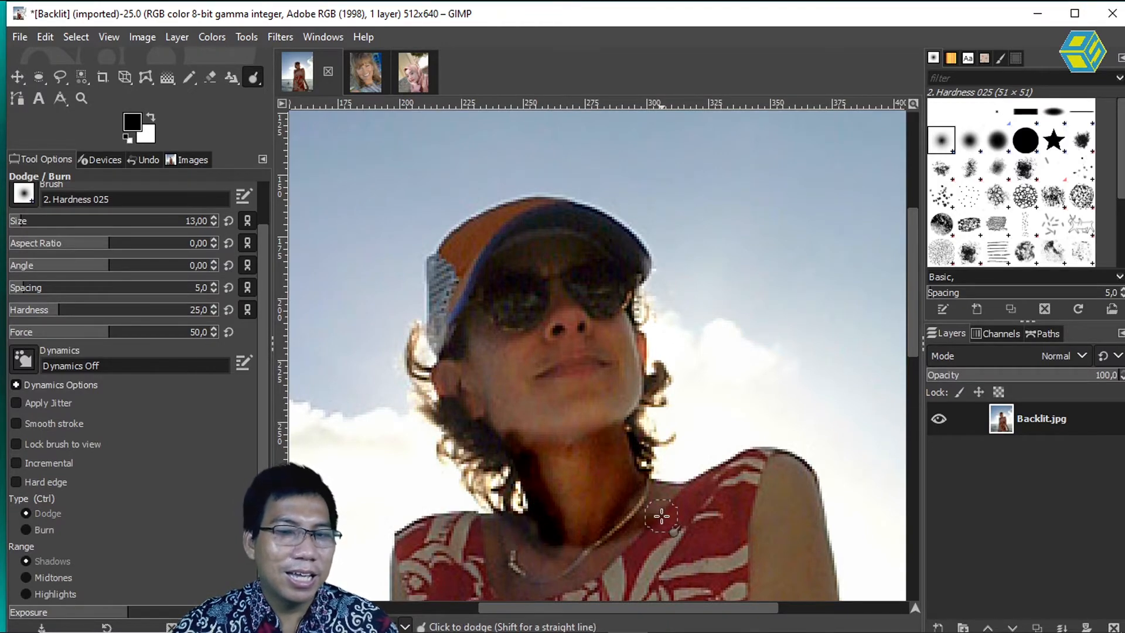
{"action": "key", "text": "ctrl+z"}
{"action": "key", "text": "ctrl+z"}
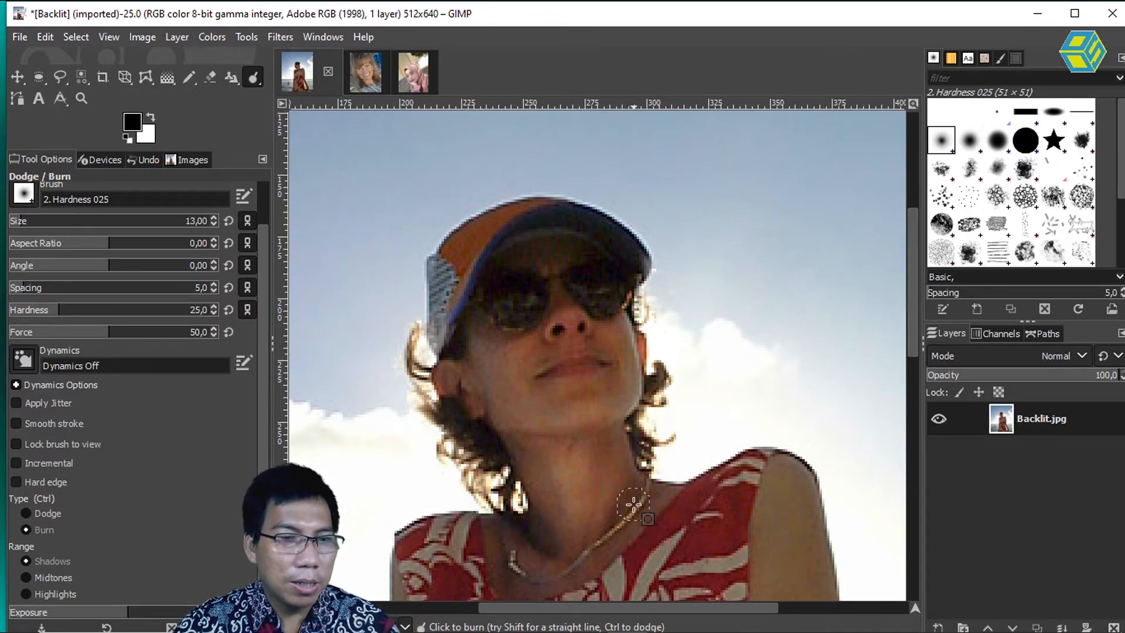
Step: Try burning the neck and the shoulder area with the range set to Midtones
{"action": "left_click", "coordinate": [31, 576]}
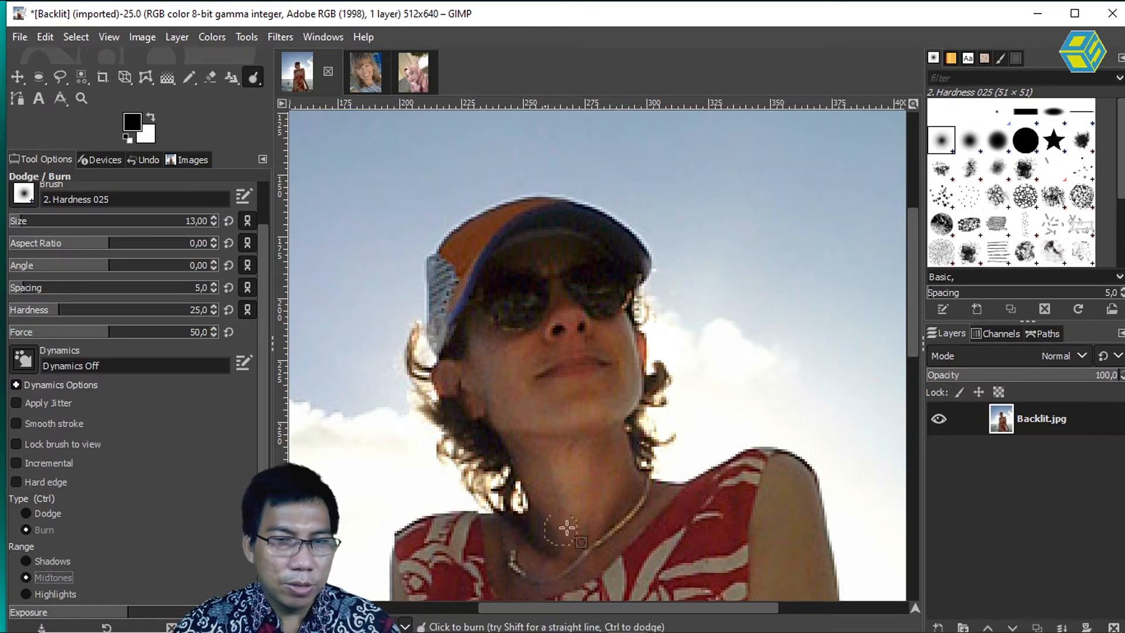
{"action": "mouse_move", "coordinate": [513, 460]}
{"action": "left_mouse_down"}
{"action": "mouse_move", "coordinate": [541, 510]}
{"action": "mouse_move", "coordinate": [531, 472]}
{"action": "mouse_move", "coordinate": [564, 535]}
{"action": "mouse_move", "coordinate": [594, 529]}
{"action": "mouse_move", "coordinate": [617, 468]}
{"action": "mouse_move", "coordinate": [601, 514]}
{"action": "mouse_move", "coordinate": [634, 472]}
{"action": "mouse_move", "coordinate": [699, 506]}
{"action": "left_mouse_up"}
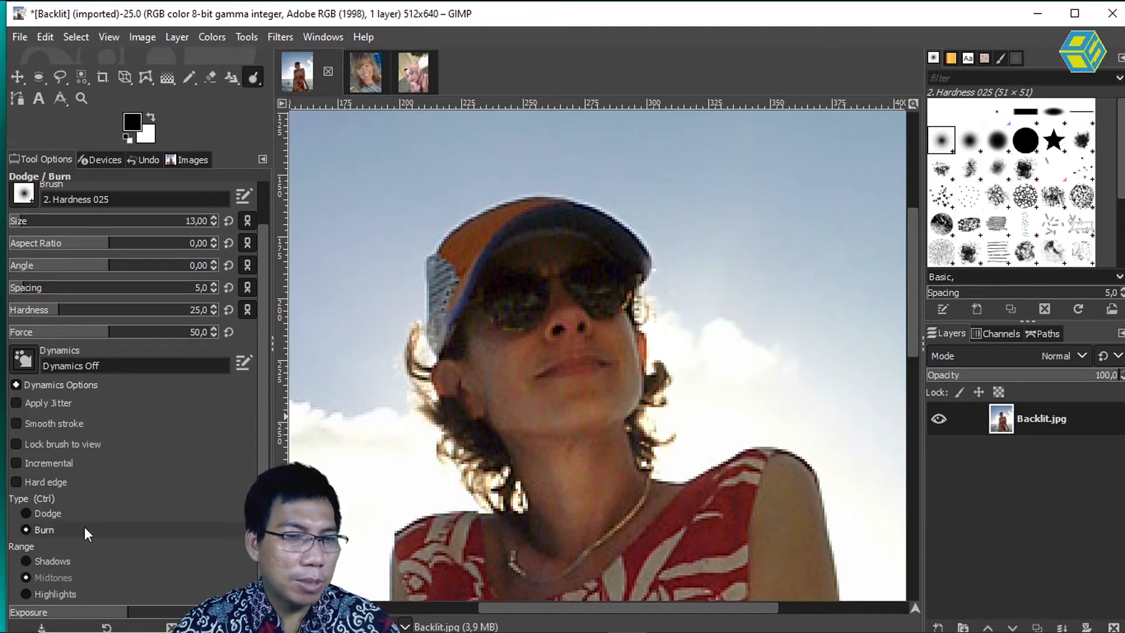
{"action": "left_click", "coordinate": [34, 528]}
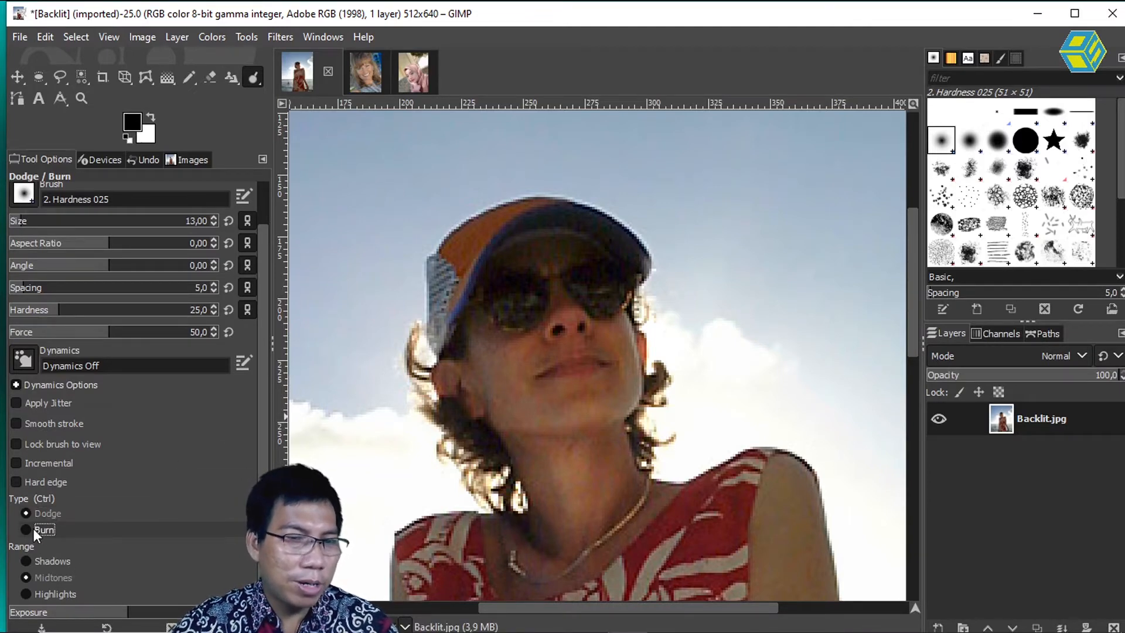
{"action": "left_click", "coordinate": [25, 560]}
{"action": "left_click", "coordinate": [25, 578]}
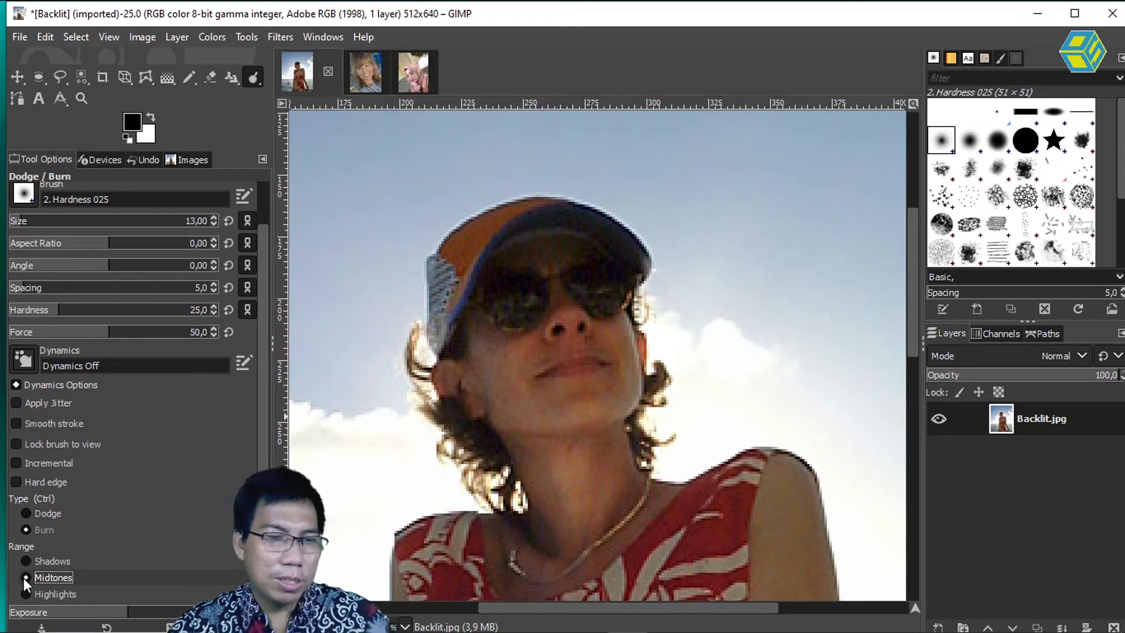
Step: Lighten the red dress with Dodge strokes, using the Highlights range and a brush size of 35
{"action": "left_click", "coordinate": [28, 592]}
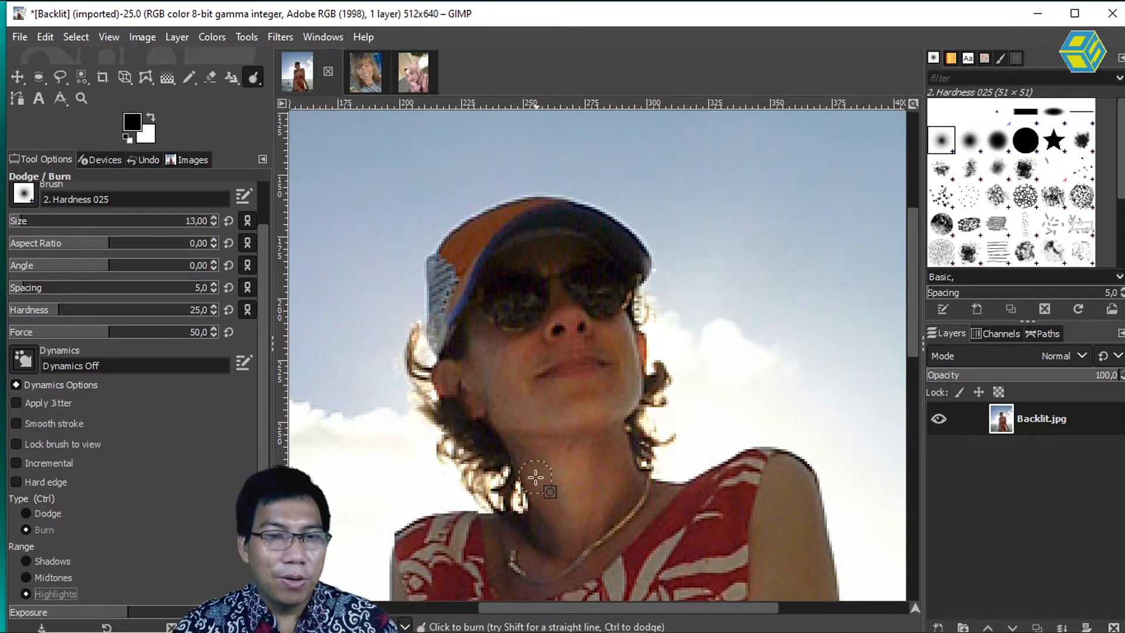
{"action": "scroll", "coordinate": [544, 458], "scroll_direction": "down", "scroll_amount": 5}
{"action": "scroll", "coordinate": [557, 436], "scroll_direction": "up", "scroll_amount": 3}
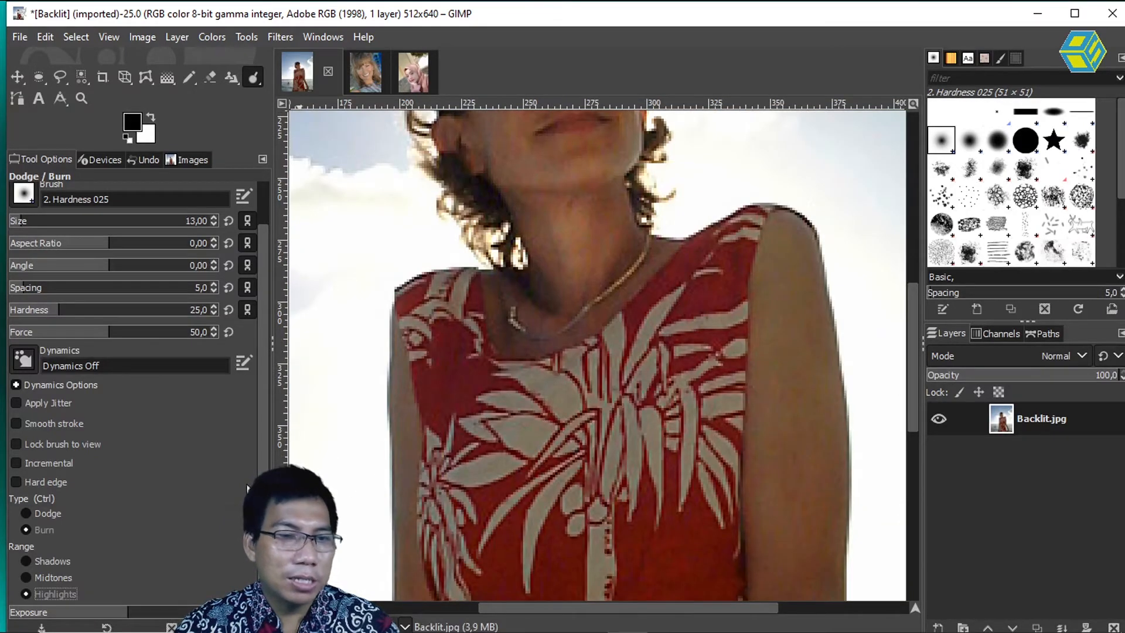
{"action": "left_click", "coordinate": [47, 514]}
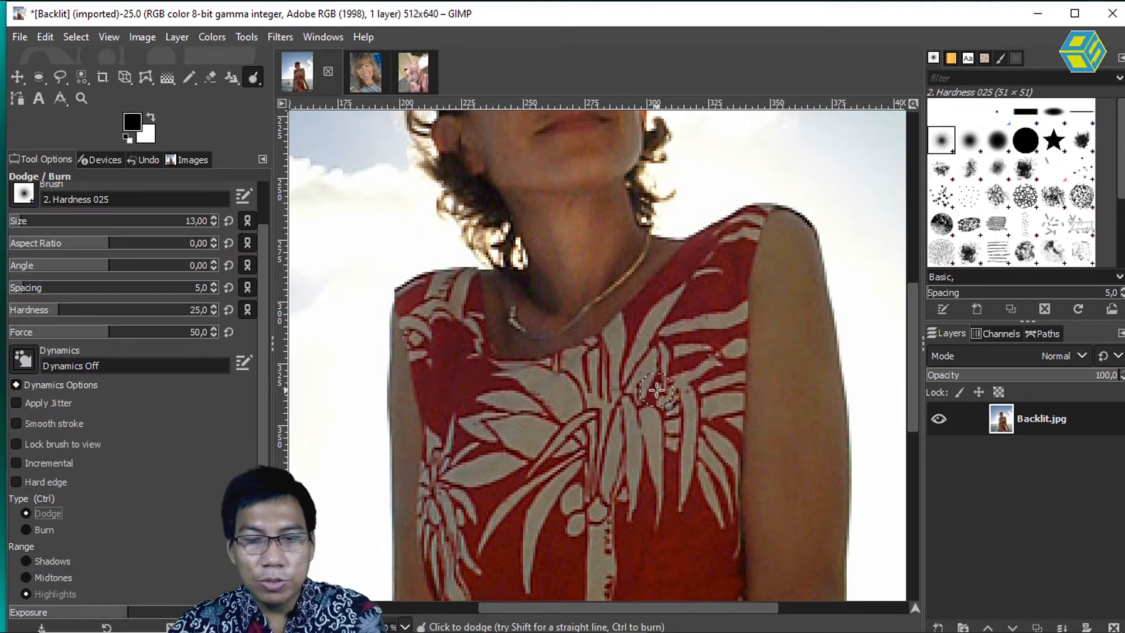
{"action": "key", "text": "bracketright"}
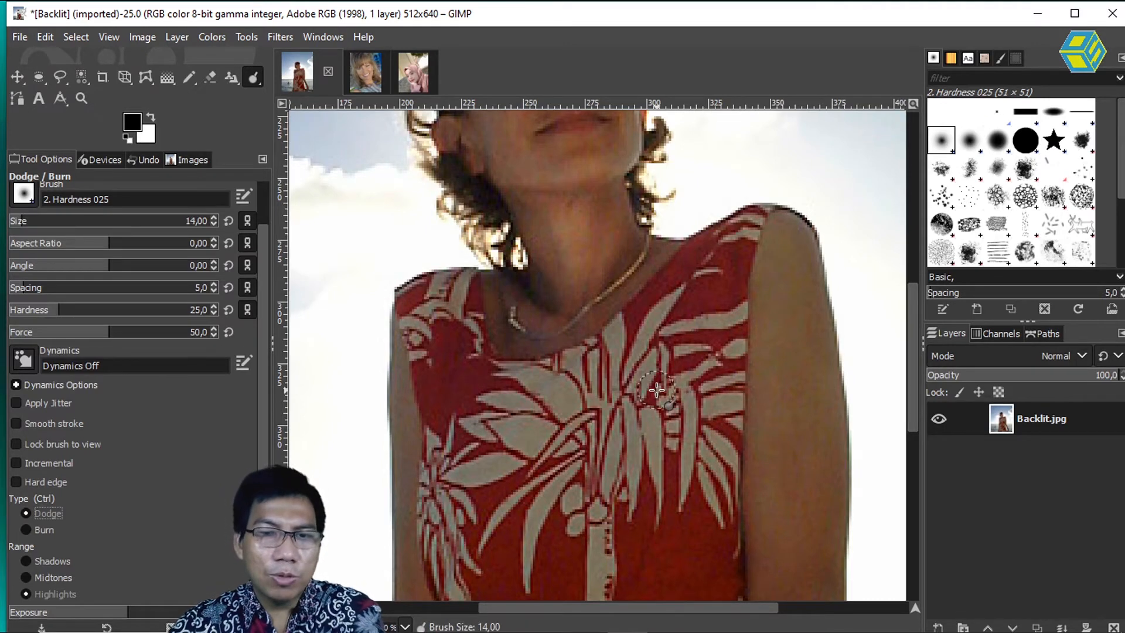
{"action": "key", "text": "bracketright"}
{"action": "key", "text": "bracketright"}
{"action": "key", "text": "bracketright"}
{"action": "key", "text": "bracketright"}
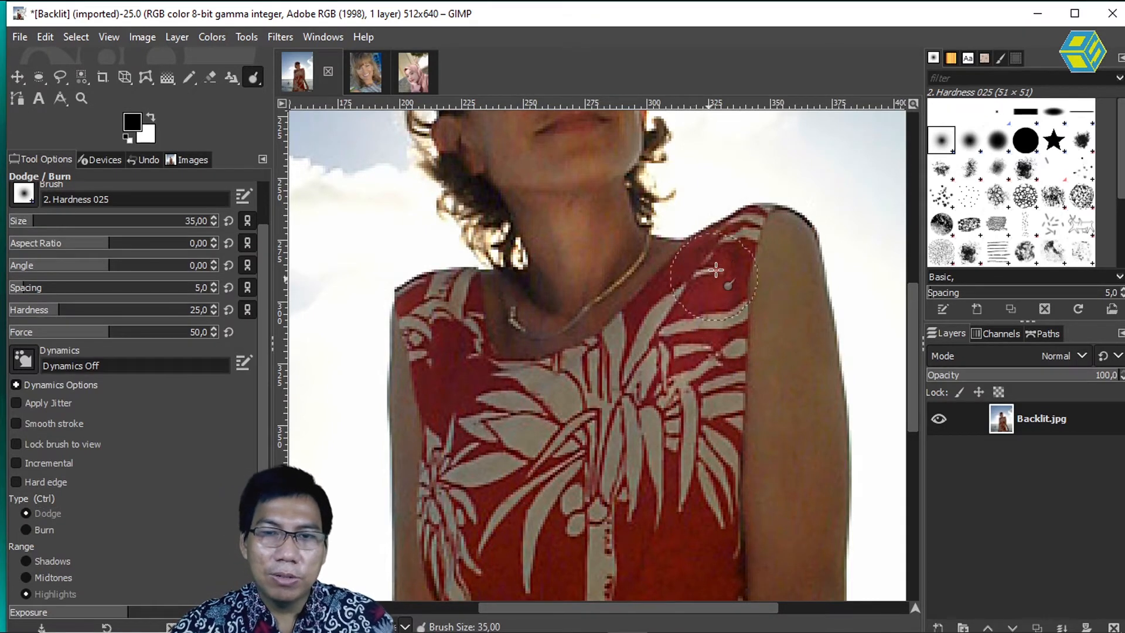
{"action": "mouse_move", "coordinate": [674, 345]}
{"action": "left_mouse_down"}
{"action": "mouse_move", "coordinate": [594, 414]}
{"action": "mouse_move", "coordinate": [463, 438]}
{"action": "mouse_move", "coordinate": [439, 426]}
{"action": "mouse_move", "coordinate": [430, 344]}
{"action": "mouse_move", "coordinate": [449, 363]}
{"action": "mouse_move", "coordinate": [448, 281]}
{"action": "left_mouse_up"}
{"action": "mouse_move", "coordinate": [477, 484]}
{"action": "left_mouse_down"}
{"action": "mouse_move", "coordinate": [452, 532]}
{"action": "mouse_move", "coordinate": [531, 579]}
{"action": "mouse_move", "coordinate": [585, 557]}
{"action": "mouse_move", "coordinate": [659, 555]}
{"action": "mouse_move", "coordinate": [698, 528]}
{"action": "mouse_move", "coordinate": [708, 498]}
{"action": "mouse_move", "coordinate": [684, 438]}
{"action": "mouse_move", "coordinate": [485, 496]}
{"action": "left_mouse_up"}
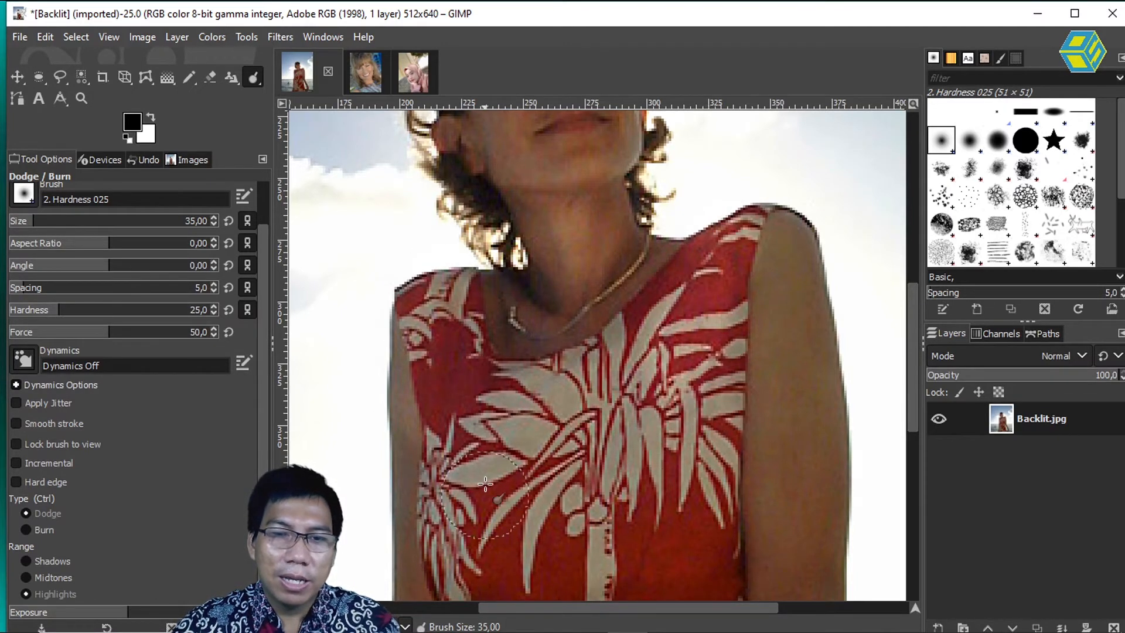
Step: Lighten the dress pattern further in the Highlights range, and try dodging the bare arm, undoing the arm strokes
{"action": "left_click_drag", "start_coordinate": [449, 387], "coordinate": [609, 594]}
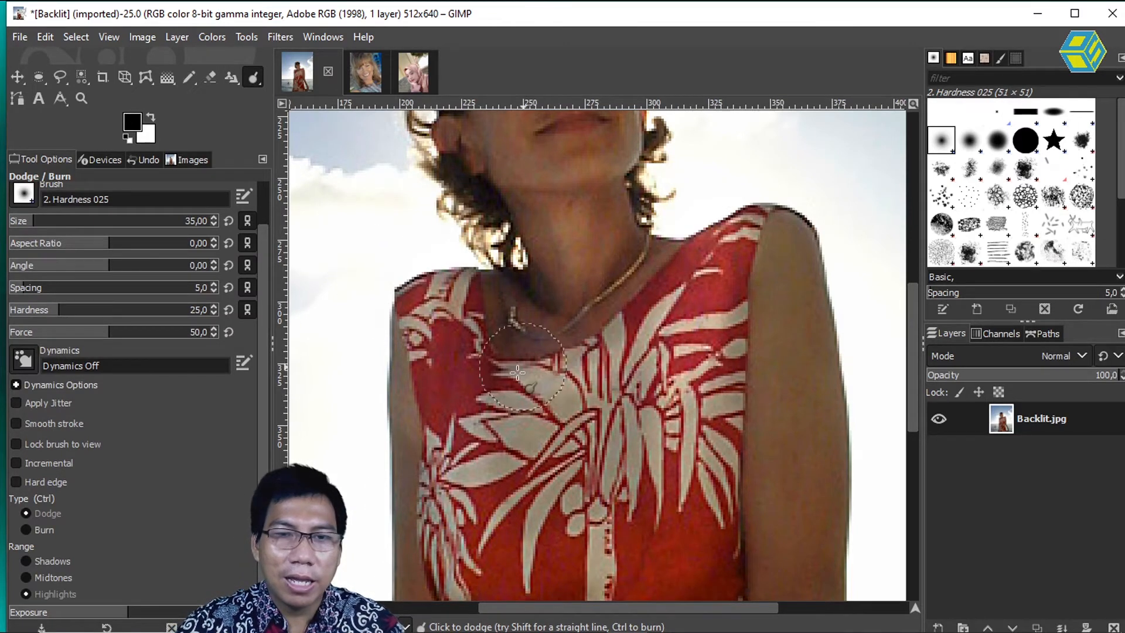
{"action": "mouse_move", "coordinate": [788, 241]}
{"action": "left_mouse_down"}
{"action": "mouse_move", "coordinate": [799, 271]}
{"action": "mouse_move", "coordinate": [771, 351]}
{"action": "mouse_move", "coordinate": [794, 357]}
{"action": "mouse_move", "coordinate": [829, 468]}
{"action": "mouse_move", "coordinate": [786, 520]}
{"action": "mouse_move", "coordinate": [773, 584]}
{"action": "left_mouse_up"}
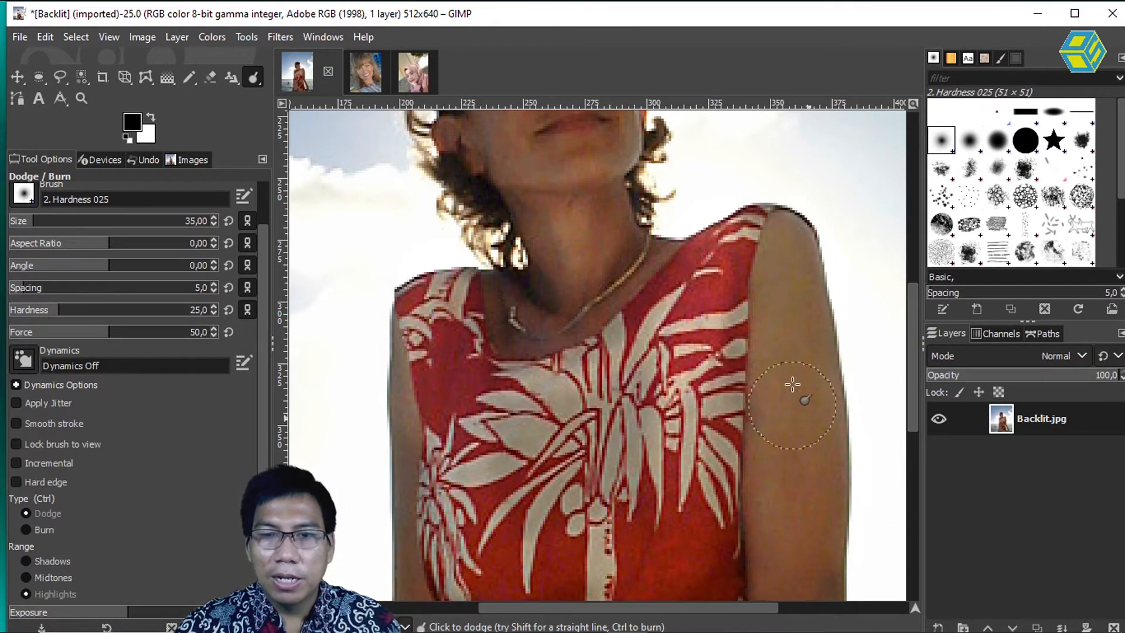
{"action": "mouse_move", "coordinate": [770, 239]}
{"action": "left_mouse_down"}
{"action": "mouse_move", "coordinate": [845, 292]}
{"action": "mouse_move", "coordinate": [826, 490]}
{"action": "left_mouse_up"}
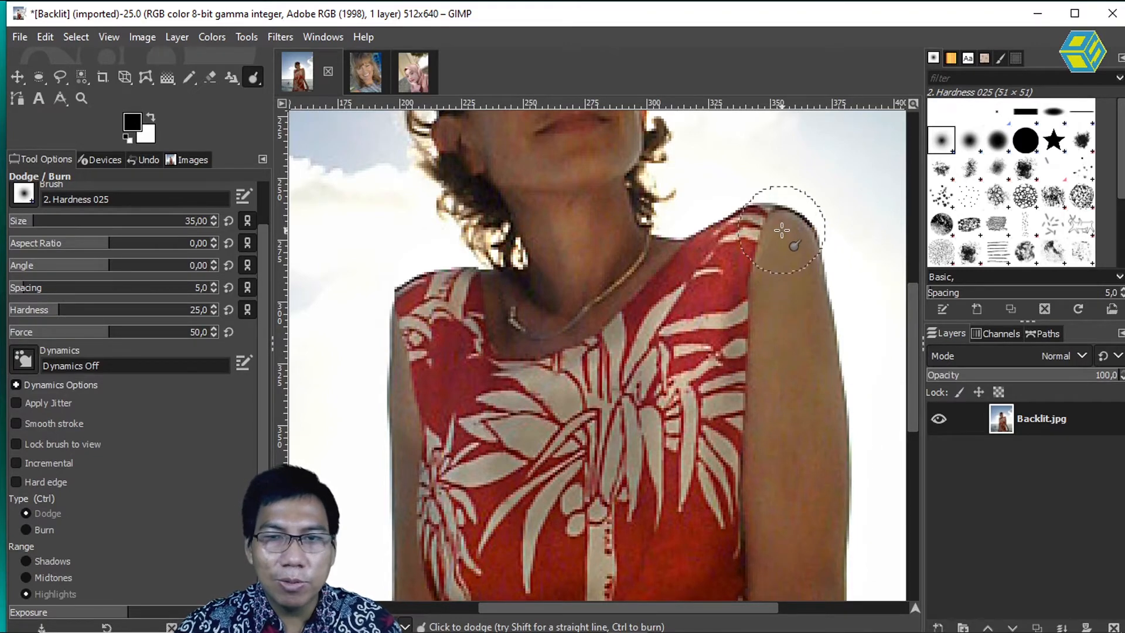
{"action": "mouse_move", "coordinate": [784, 232]}
{"action": "left_mouse_down"}
{"action": "mouse_move", "coordinate": [796, 261]}
{"action": "mouse_move", "coordinate": [778, 295]}
{"action": "mouse_move", "coordinate": [783, 258]}
{"action": "mouse_move", "coordinate": [807, 316]}
{"action": "mouse_move", "coordinate": [769, 327]}
{"action": "mouse_move", "coordinate": [783, 286]}
{"action": "mouse_move", "coordinate": [804, 379]}
{"action": "mouse_move", "coordinate": [770, 344]}
{"action": "mouse_move", "coordinate": [821, 382]}
{"action": "mouse_move", "coordinate": [764, 436]}
{"action": "mouse_move", "coordinate": [781, 380]}
{"action": "mouse_move", "coordinate": [791, 458]}
{"action": "mouse_move", "coordinate": [761, 427]}
{"action": "mouse_move", "coordinate": [807, 517]}
{"action": "mouse_move", "coordinate": [821, 426]}
{"action": "mouse_move", "coordinate": [803, 573]}
{"action": "mouse_move", "coordinate": [754, 512]}
{"action": "mouse_move", "coordinate": [776, 585]}
{"action": "mouse_move", "coordinate": [838, 513]}
{"action": "mouse_move", "coordinate": [839, 569]}
{"action": "left_mouse_up"}
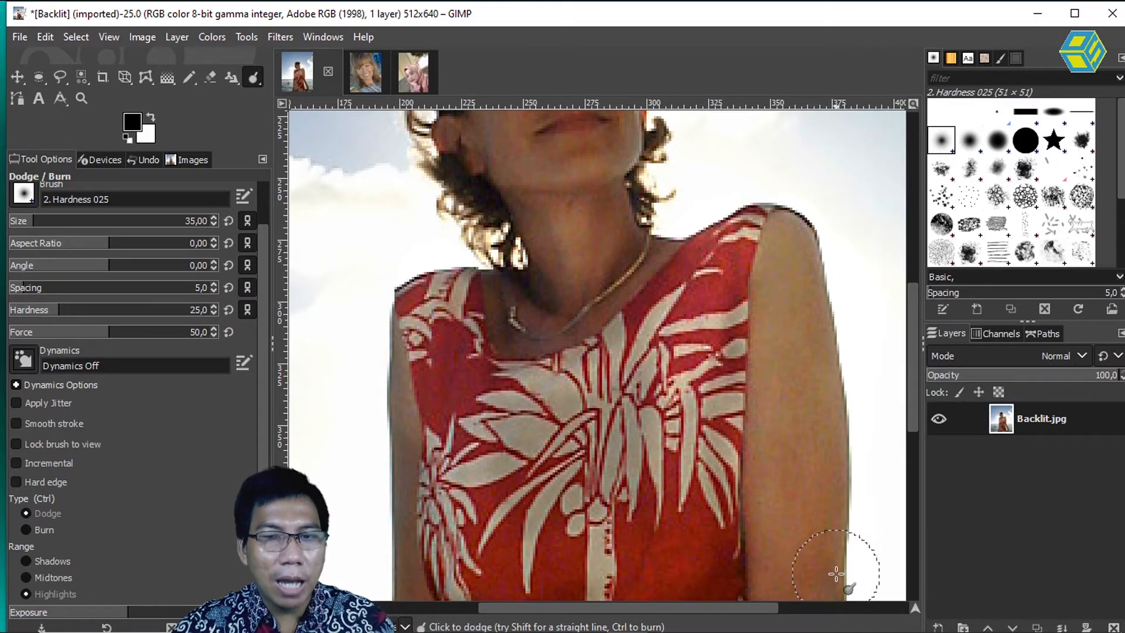
{"action": "key", "text": "ctrl+z"}
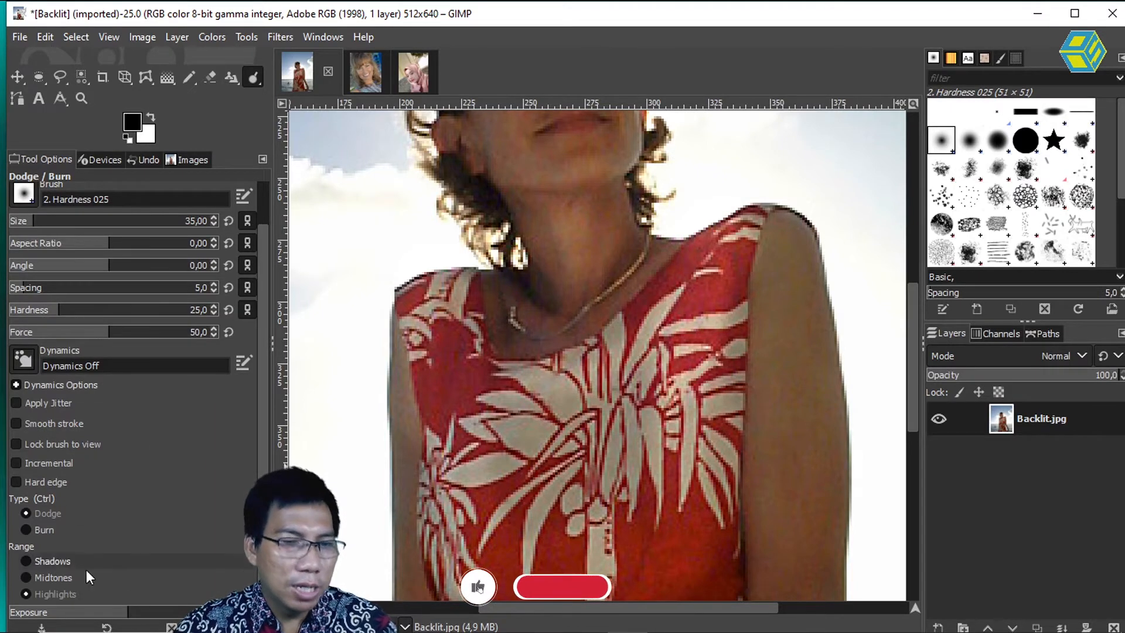
Step: Increase the exposure and lighten the highlights on the bare arm, jaw and neck with Dodge strokes
{"action": "left_click_drag", "start_coordinate": [128, 612], "coordinate": [178, 612]}
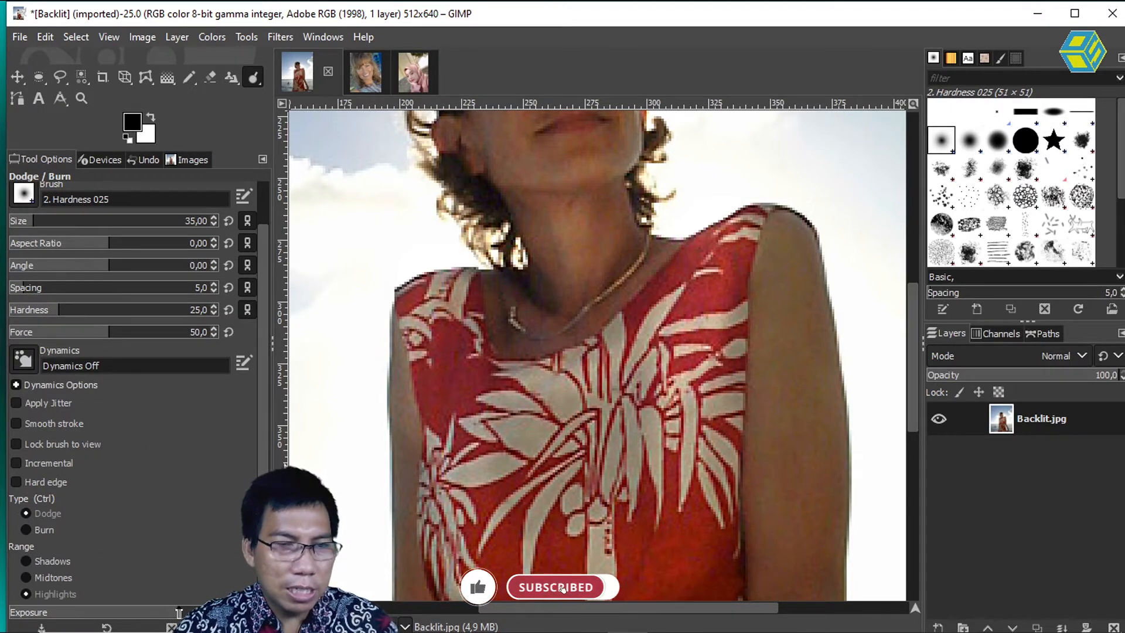
{"action": "left_click_drag", "start_coordinate": [793, 317], "coordinate": [782, 402]}
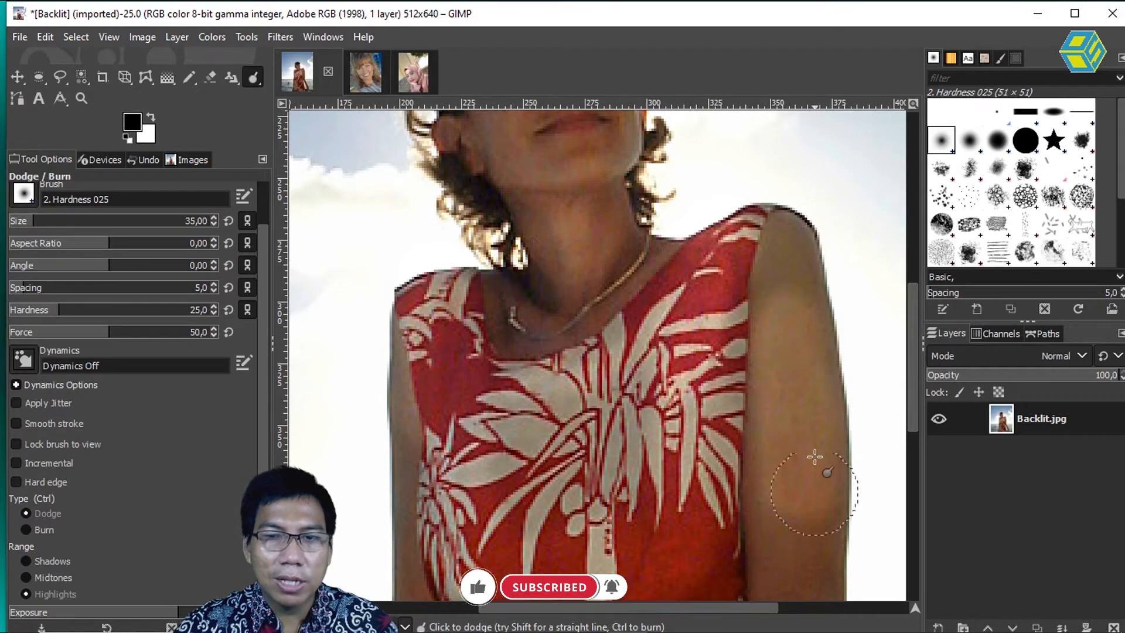
{"action": "key", "text": "ctrl"}
{"action": "left_click_drag", "start_coordinate": [799, 322], "coordinate": [788, 481]}
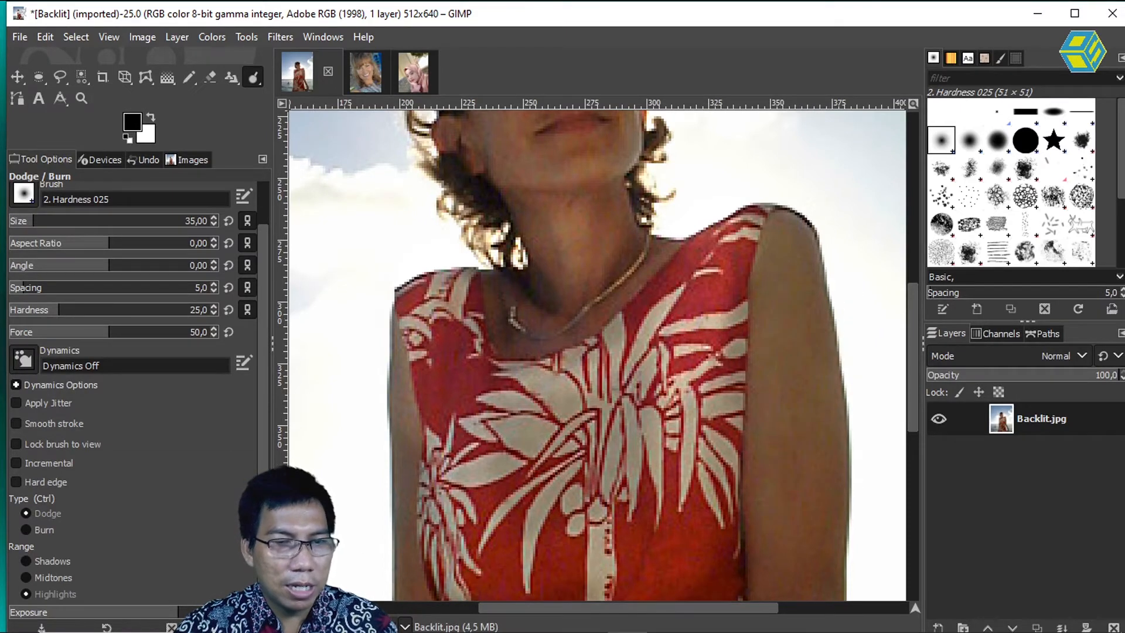
{"action": "mouse_move", "coordinate": [796, 347]}
{"action": "left_mouse_down"}
{"action": "mouse_move", "coordinate": [793, 479]}
{"action": "mouse_move", "coordinate": [796, 344]}
{"action": "mouse_move", "coordinate": [790, 438]}
{"action": "mouse_move", "coordinate": [789, 278]}
{"action": "mouse_move", "coordinate": [788, 294]}
{"action": "mouse_move", "coordinate": [778, 257]}
{"action": "mouse_move", "coordinate": [791, 292]}
{"action": "mouse_move", "coordinate": [763, 477]}
{"action": "mouse_move", "coordinate": [785, 477]}
{"action": "mouse_move", "coordinate": [812, 538]}
{"action": "mouse_move", "coordinate": [828, 514]}
{"action": "mouse_move", "coordinate": [830, 410]}
{"action": "mouse_move", "coordinate": [794, 499]}
{"action": "mouse_move", "coordinate": [766, 518]}
{"action": "mouse_move", "coordinate": [794, 585]}
{"action": "mouse_move", "coordinate": [825, 377]}
{"action": "mouse_move", "coordinate": [827, 511]}
{"action": "mouse_move", "coordinate": [789, 252]}
{"action": "mouse_move", "coordinate": [784, 346]}
{"action": "mouse_move", "coordinate": [769, 355]}
{"action": "mouse_move", "coordinate": [802, 476]}
{"action": "left_mouse_up"}
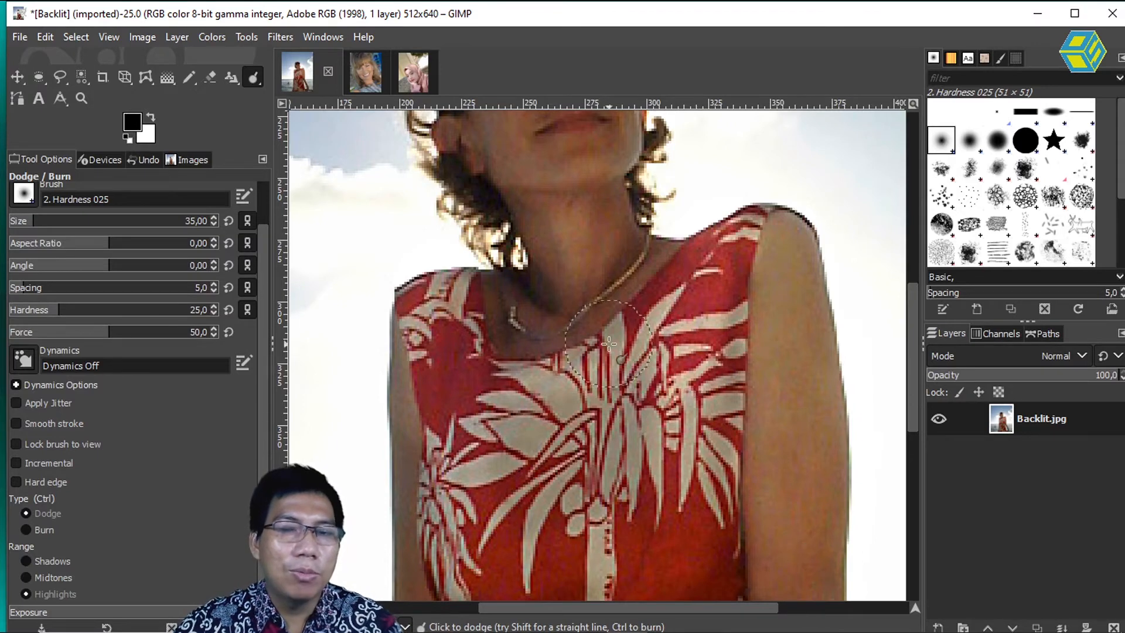
{"action": "scroll", "coordinate": [639, 270], "scroll_direction": "up", "scroll_amount": 5}
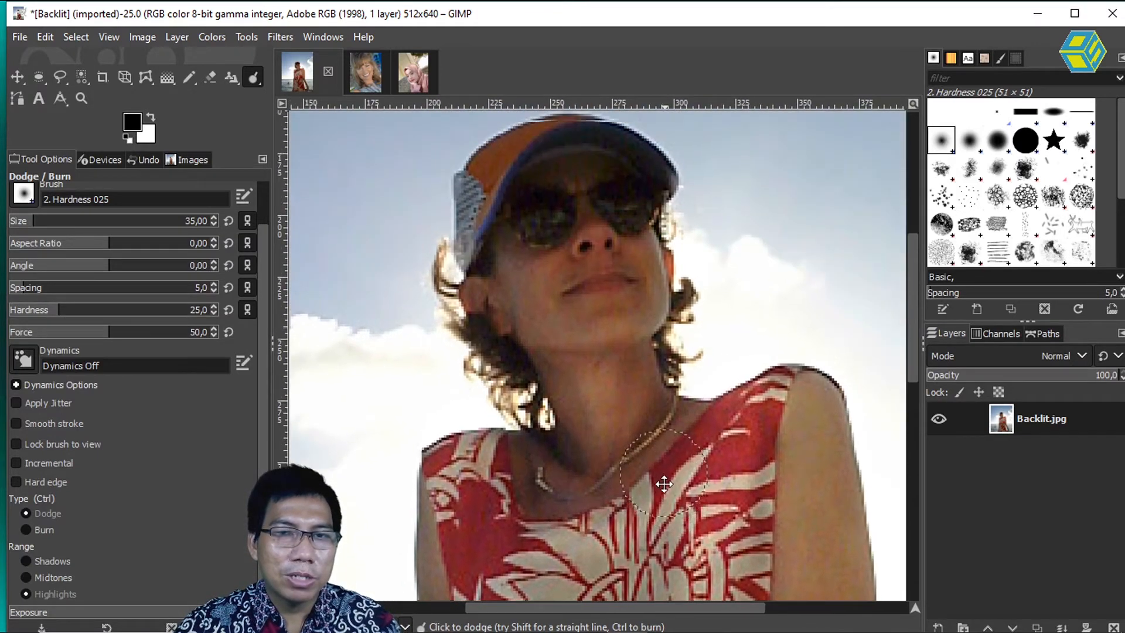
{"action": "mouse_move", "coordinate": [538, 307]}
{"action": "left_mouse_down"}
{"action": "mouse_move", "coordinate": [582, 308]}
{"action": "mouse_move", "coordinate": [581, 252]}
{"action": "mouse_move", "coordinate": [554, 262]}
{"action": "mouse_move", "coordinate": [565, 220]}
{"action": "mouse_move", "coordinate": [581, 265]}
{"action": "mouse_move", "coordinate": [618, 247]}
{"action": "mouse_move", "coordinate": [616, 292]}
{"action": "mouse_move", "coordinate": [585, 309]}
{"action": "mouse_move", "coordinate": [517, 283]}
{"action": "mouse_move", "coordinate": [520, 300]}
{"action": "mouse_move", "coordinate": [571, 407]}
{"action": "mouse_move", "coordinate": [612, 443]}
{"action": "mouse_move", "coordinate": [623, 358]}
{"action": "mouse_move", "coordinate": [578, 345]}
{"action": "mouse_move", "coordinate": [597, 334]}
{"action": "mouse_move", "coordinate": [660, 417]}
{"action": "mouse_move", "coordinate": [622, 446]}
{"action": "mouse_move", "coordinate": [552, 462]}
{"action": "mouse_move", "coordinate": [519, 445]}
{"action": "mouse_move", "coordinate": [523, 478]}
{"action": "mouse_move", "coordinate": [607, 468]}
{"action": "mouse_move", "coordinate": [650, 434]}
{"action": "left_mouse_up"}
{"action": "scroll", "coordinate": [639, 446], "scroll_direction": "down", "scroll_amount": 3}
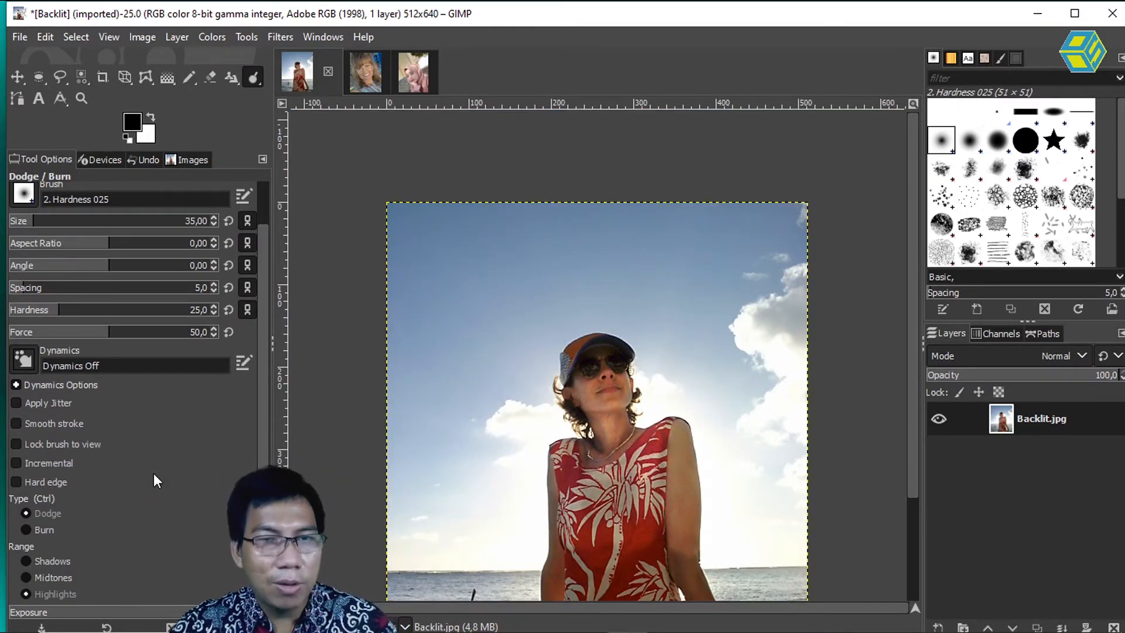
Step: Switch to the ColorPortrait image and try dodging the highlights between the eyes and on the cheek, undoing the stroke
{"action": "left_click", "coordinate": [370, 76]}
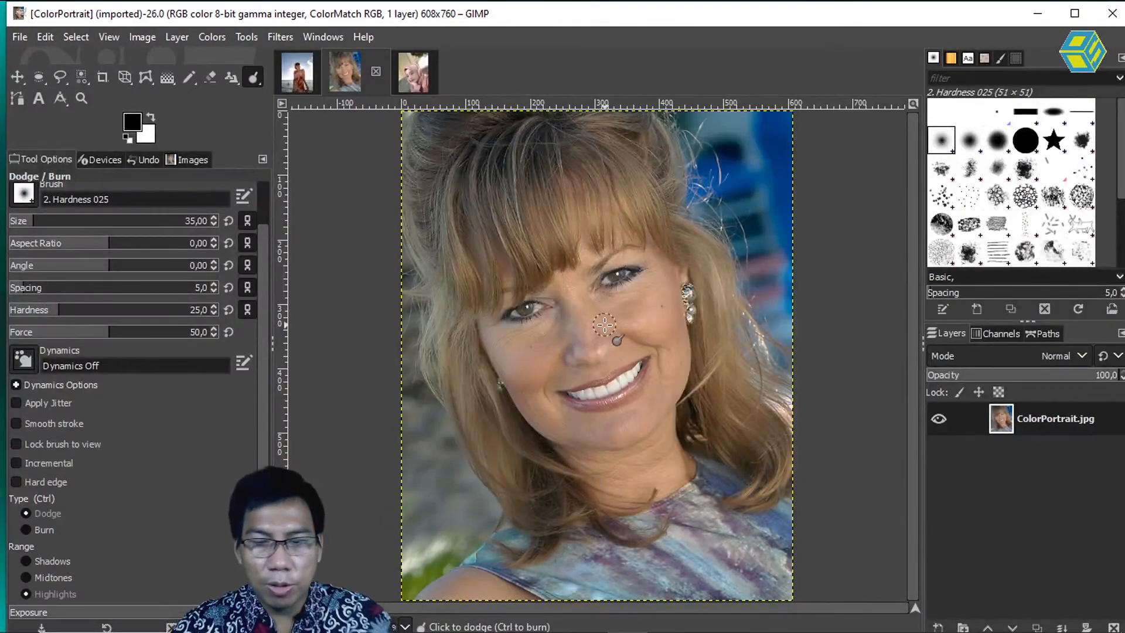
{"action": "scroll", "coordinate": [605, 325], "scroll_direction": "up", "scroll_amount": 3}
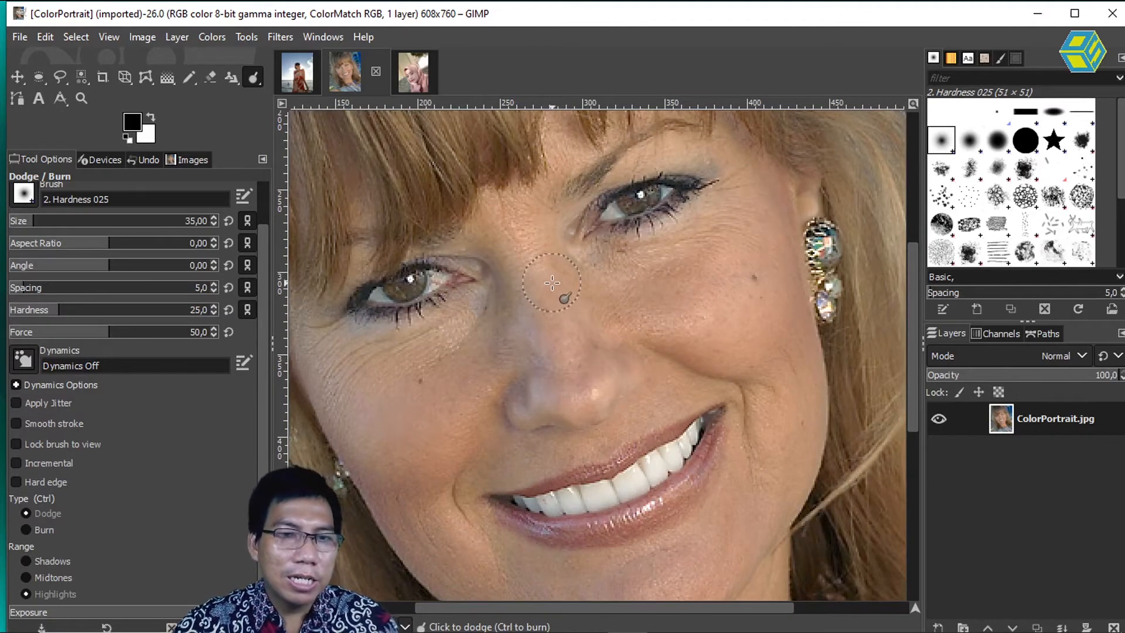
{"action": "mouse_move", "coordinate": [528, 186]}
{"action": "left_mouse_down"}
{"action": "mouse_move", "coordinate": [565, 299]}
{"action": "mouse_move", "coordinate": [621, 324]}
{"action": "mouse_move", "coordinate": [677, 282]}
{"action": "mouse_move", "coordinate": [626, 292]}
{"action": "mouse_move", "coordinate": [587, 268]}
{"action": "mouse_move", "coordinate": [653, 262]}
{"action": "mouse_move", "coordinate": [565, 224]}
{"action": "mouse_move", "coordinate": [629, 283]}
{"action": "mouse_move", "coordinate": [709, 208]}
{"action": "mouse_move", "coordinate": [735, 258]}
{"action": "mouse_move", "coordinate": [702, 294]}
{"action": "mouse_move", "coordinate": [599, 337]}
{"action": "mouse_move", "coordinate": [703, 351]}
{"action": "mouse_move", "coordinate": [672, 384]}
{"action": "mouse_move", "coordinate": [653, 360]}
{"action": "mouse_move", "coordinate": [714, 321]}
{"action": "mouse_move", "coordinate": [750, 322]}
{"action": "left_mouse_up"}
{"action": "key", "text": "ctrl+z"}
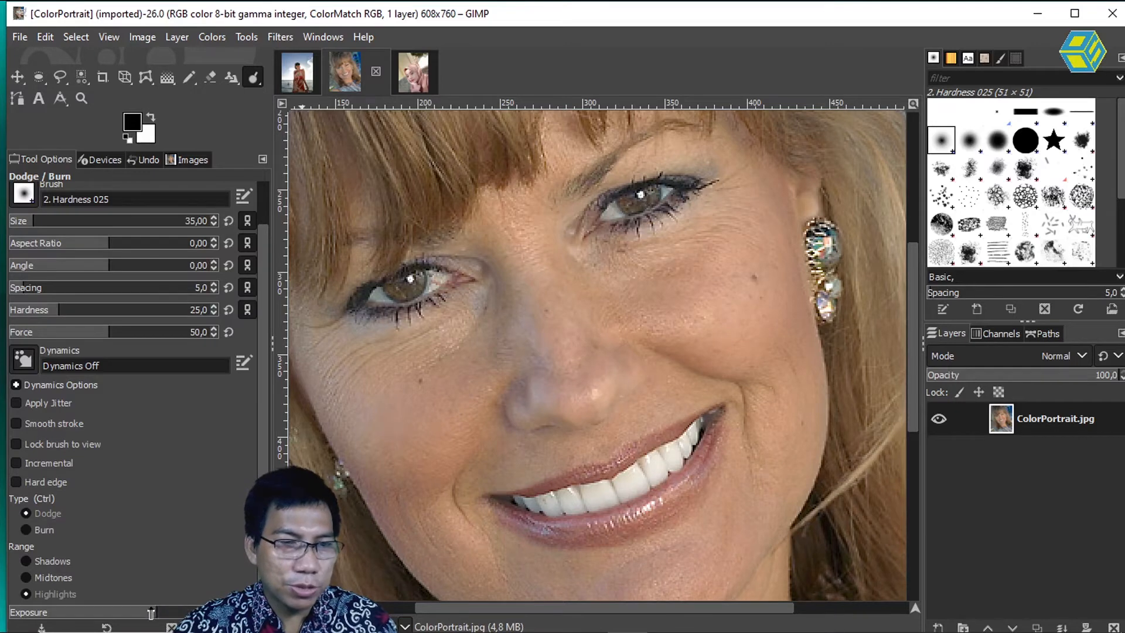
Step: Lower the exposure and lighten the skin beside the eye, across the cheek and around the mouth with size 35 Dodge strokes
{"action": "mouse_move", "coordinate": [689, 279]}
{"action": "left_mouse_down"}
{"action": "mouse_move", "coordinate": [728, 252]}
{"action": "mouse_move", "coordinate": [723, 272]}
{"action": "mouse_move", "coordinate": [741, 198]}
{"action": "left_mouse_up"}
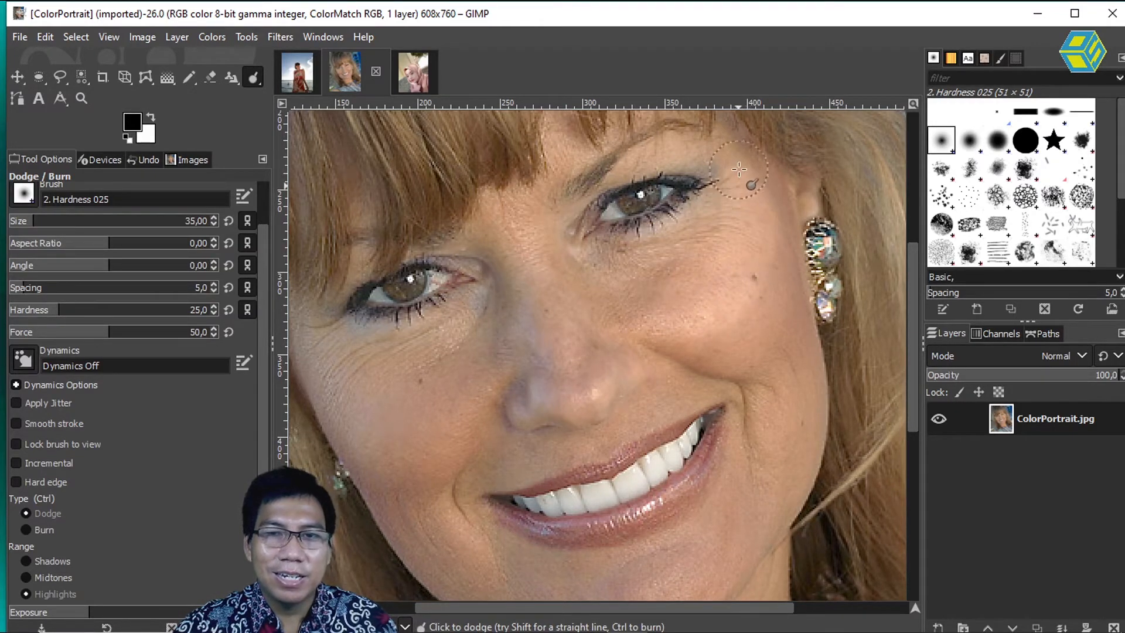
{"action": "mouse_move", "coordinate": [773, 242]}
{"action": "left_mouse_down"}
{"action": "mouse_move", "coordinate": [797, 359]}
{"action": "mouse_move", "coordinate": [747, 312]}
{"action": "left_mouse_up"}
{"action": "left_click_drag", "start_coordinate": [732, 216], "coordinate": [647, 265]}
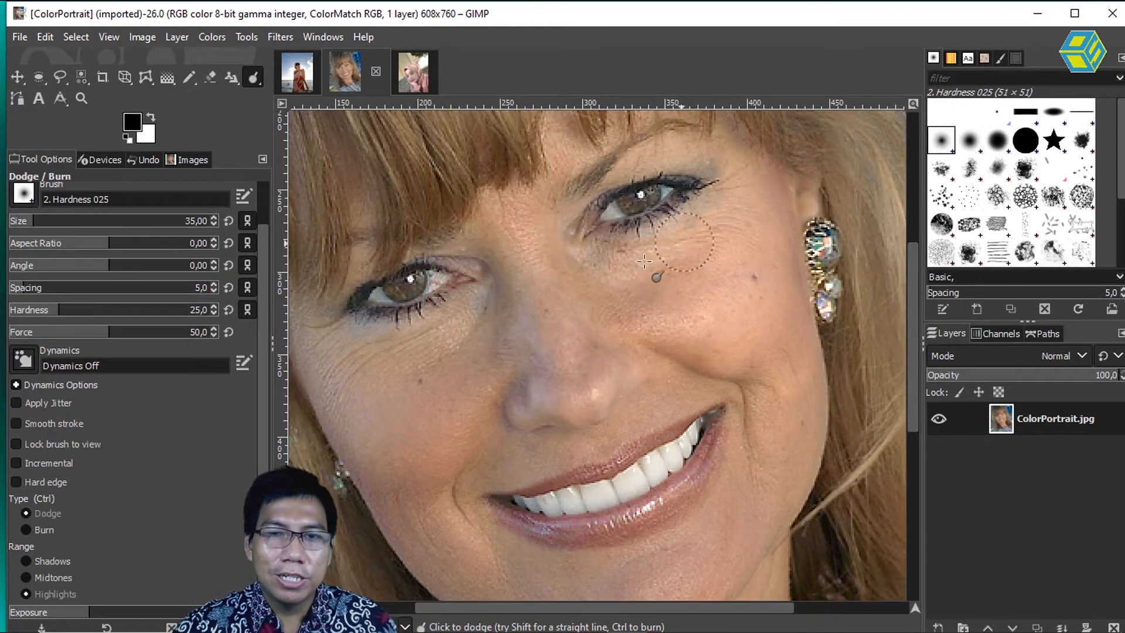
{"action": "mouse_move", "coordinate": [721, 176]}
{"action": "left_mouse_down"}
{"action": "mouse_move", "coordinate": [681, 157]}
{"action": "mouse_move", "coordinate": [732, 194]}
{"action": "mouse_move", "coordinate": [574, 280]}
{"action": "mouse_move", "coordinate": [563, 242]}
{"action": "mouse_move", "coordinate": [553, 251]}
{"action": "mouse_move", "coordinate": [531, 215]}
{"action": "mouse_move", "coordinate": [573, 329]}
{"action": "mouse_move", "coordinate": [606, 353]}
{"action": "left_mouse_up"}
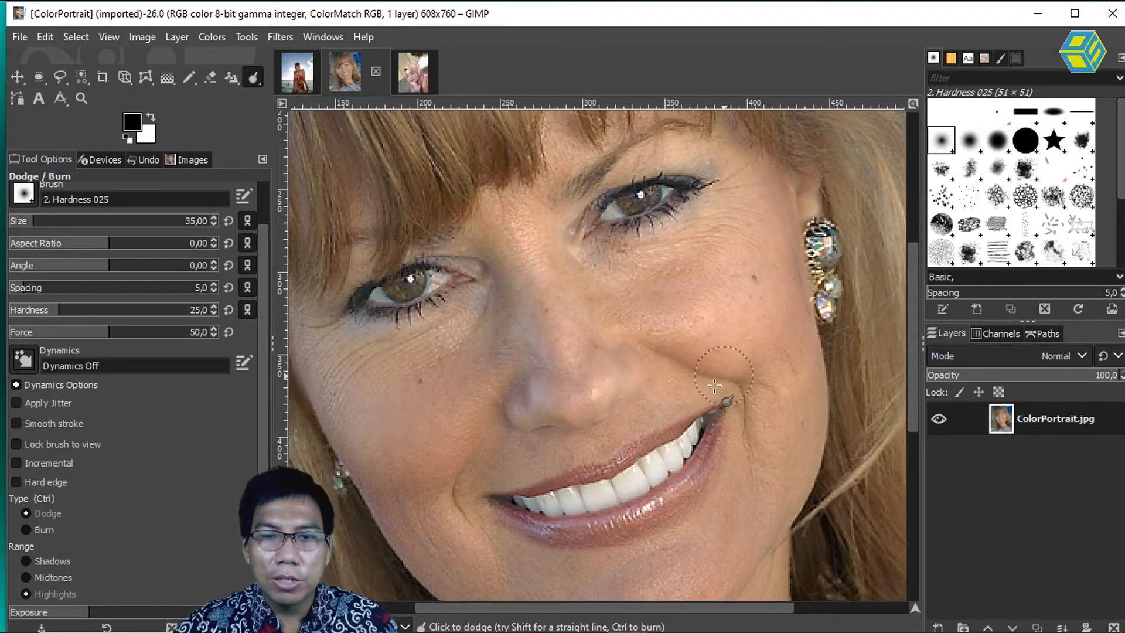
{"action": "mouse_move", "coordinate": [737, 409]}
{"action": "left_mouse_down"}
{"action": "mouse_move", "coordinate": [776, 424]}
{"action": "mouse_move", "coordinate": [748, 494]}
{"action": "left_mouse_up"}
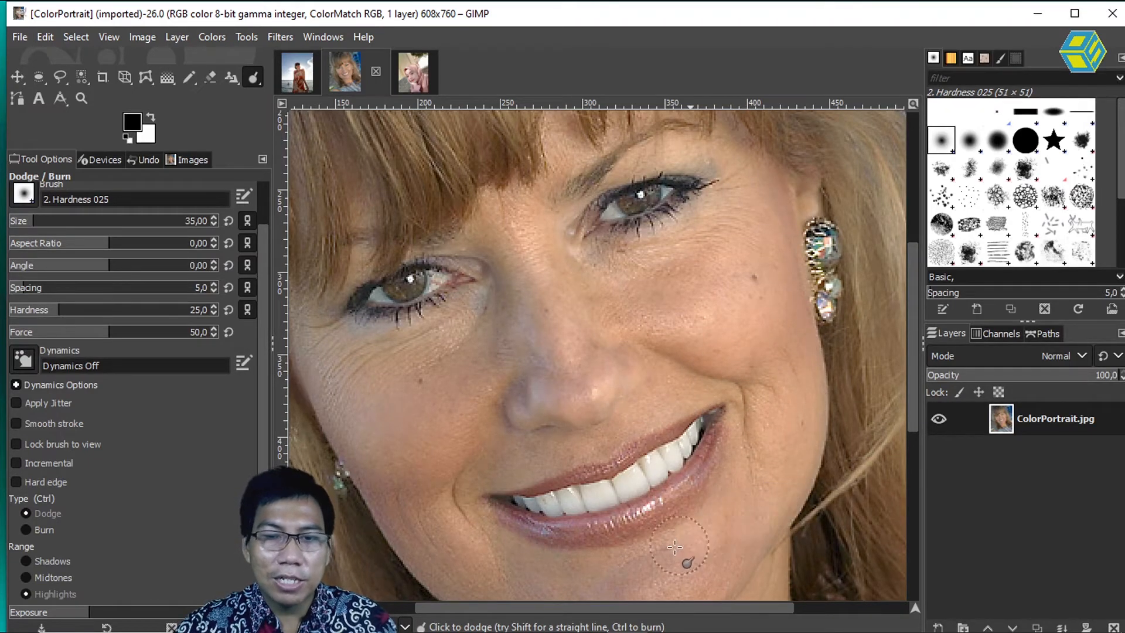
{"action": "left_click_drag", "start_coordinate": [688, 586], "coordinate": [773, 524]}
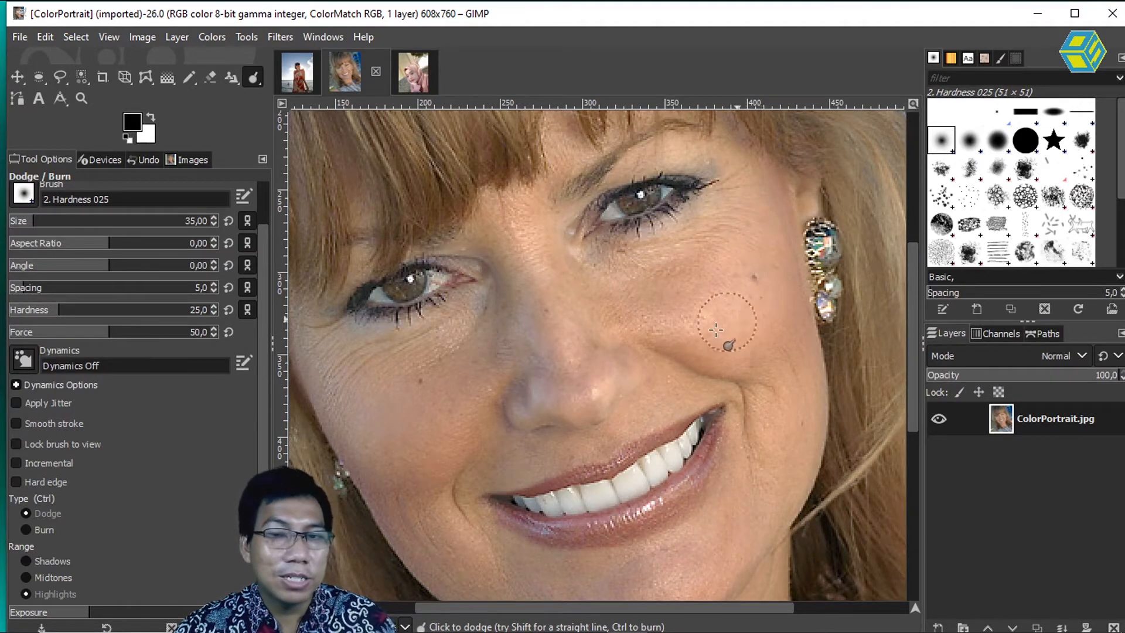
{"action": "left_click", "coordinate": [636, 330]}
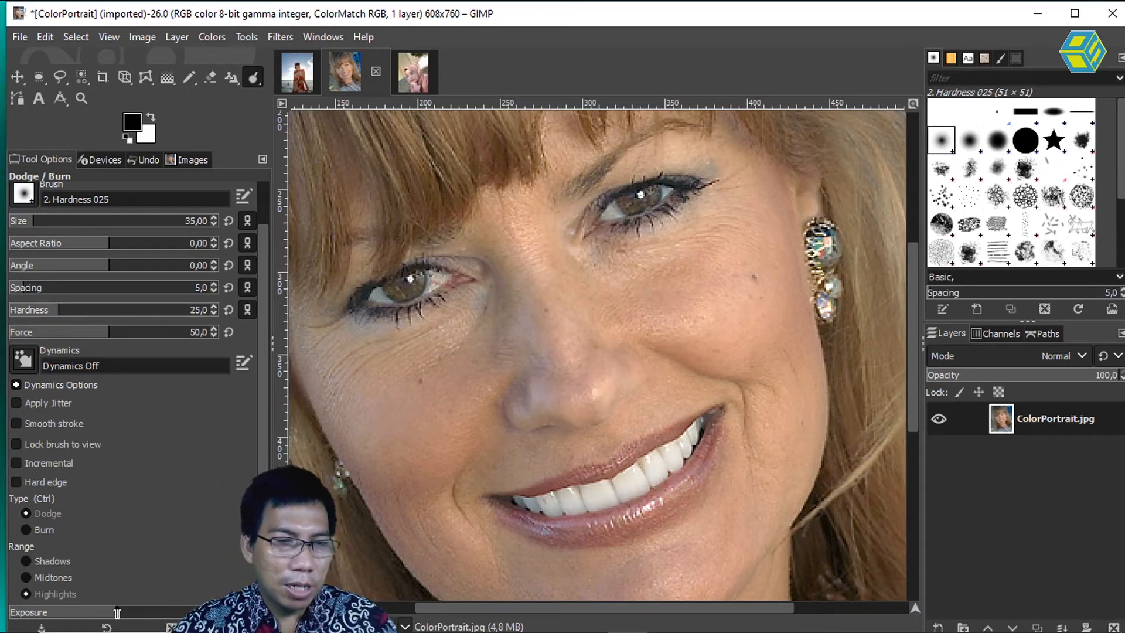
Step: Raise the exposure slightly and dodge the highlights on the nose bridge, cheek and smile line
{"action": "mouse_move", "coordinate": [534, 202]}
{"action": "left_mouse_down"}
{"action": "mouse_move", "coordinate": [581, 346]}
{"action": "mouse_move", "coordinate": [603, 260]}
{"action": "mouse_move", "coordinate": [565, 256]}
{"action": "mouse_move", "coordinate": [553, 183]}
{"action": "mouse_move", "coordinate": [567, 138]}
{"action": "mouse_move", "coordinate": [560, 226]}
{"action": "mouse_move", "coordinate": [631, 159]}
{"action": "mouse_move", "coordinate": [666, 146]}
{"action": "mouse_move", "coordinate": [727, 157]}
{"action": "mouse_move", "coordinate": [750, 194]}
{"action": "mouse_move", "coordinate": [730, 173]}
{"action": "mouse_move", "coordinate": [662, 169]}
{"action": "mouse_move", "coordinate": [713, 211]}
{"action": "mouse_move", "coordinate": [639, 246]}
{"action": "mouse_move", "coordinate": [730, 228]}
{"action": "mouse_move", "coordinate": [772, 203]}
{"action": "mouse_move", "coordinate": [769, 231]}
{"action": "mouse_move", "coordinate": [631, 274]}
{"action": "mouse_move", "coordinate": [779, 221]}
{"action": "mouse_move", "coordinate": [620, 289]}
{"action": "left_mouse_up"}
{"action": "mouse_move", "coordinate": [615, 326]}
{"action": "left_mouse_down"}
{"action": "mouse_move", "coordinate": [636, 396]}
{"action": "mouse_move", "coordinate": [658, 377]}
{"action": "mouse_move", "coordinate": [651, 310]}
{"action": "left_mouse_up"}
{"action": "mouse_move", "coordinate": [790, 303]}
{"action": "left_mouse_down"}
{"action": "mouse_move", "coordinate": [810, 407]}
{"action": "mouse_move", "coordinate": [752, 332]}
{"action": "mouse_move", "coordinate": [636, 410]}
{"action": "left_mouse_up"}
{"action": "mouse_move", "coordinate": [735, 385]}
{"action": "left_mouse_down"}
{"action": "mouse_move", "coordinate": [731, 497]}
{"action": "mouse_move", "coordinate": [743, 540]}
{"action": "mouse_move", "coordinate": [797, 419]}
{"action": "mouse_move", "coordinate": [784, 482]}
{"action": "mouse_move", "coordinate": [694, 551]}
{"action": "mouse_move", "coordinate": [685, 577]}
{"action": "mouse_move", "coordinate": [783, 467]}
{"action": "left_mouse_up"}
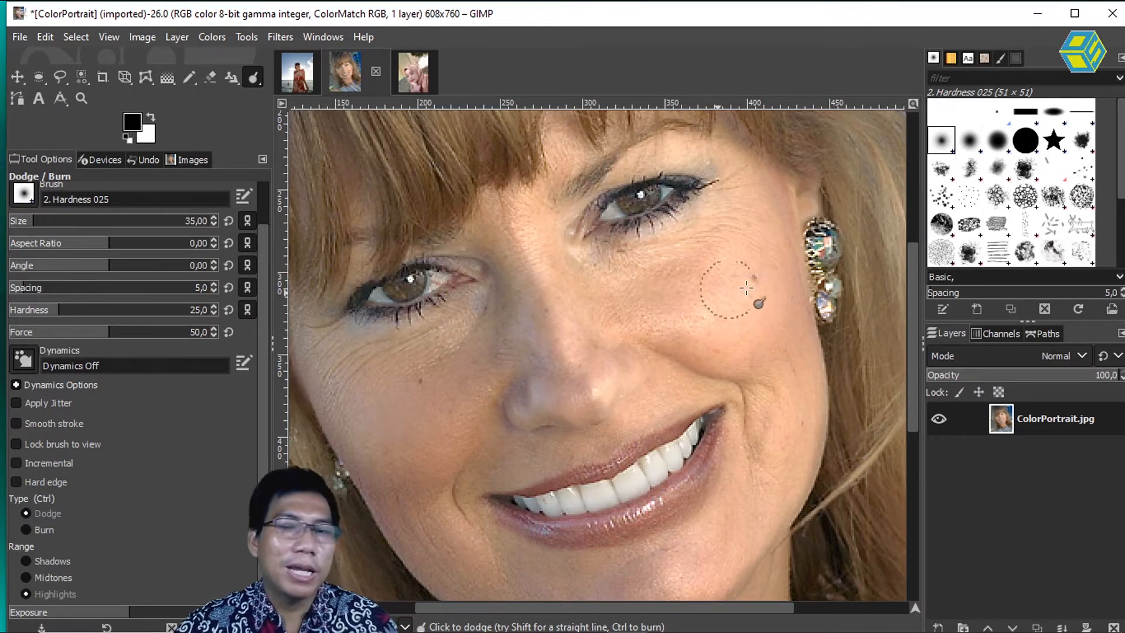
Step: Revert the ColorPortrait image to its saved version, keeping the embedded ColorMatch RGB profile
{"action": "left_click", "coordinate": [23, 34]}
{"action": "left_click", "coordinate": [83, 247]}
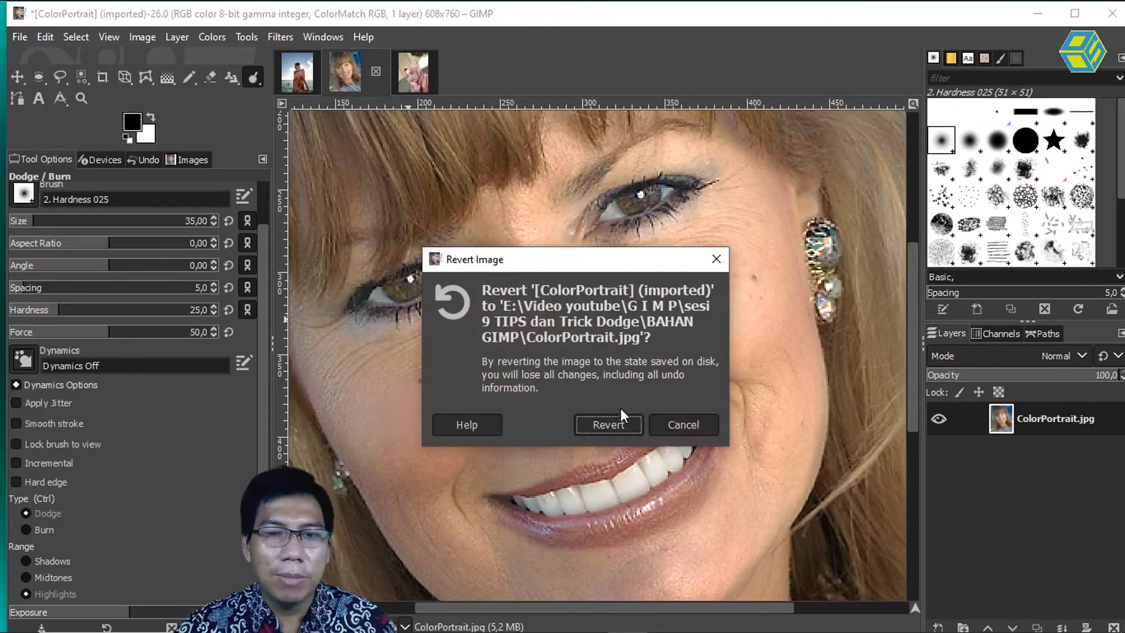
{"action": "left_click", "coordinate": [609, 424]}
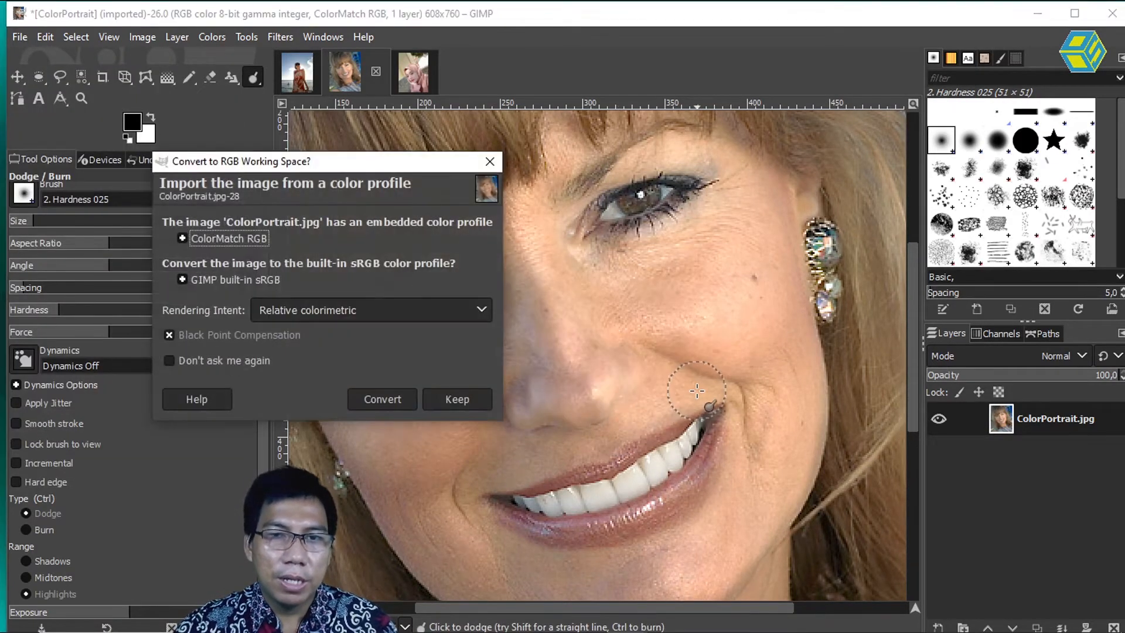
{"action": "left_click", "coordinate": [450, 404]}
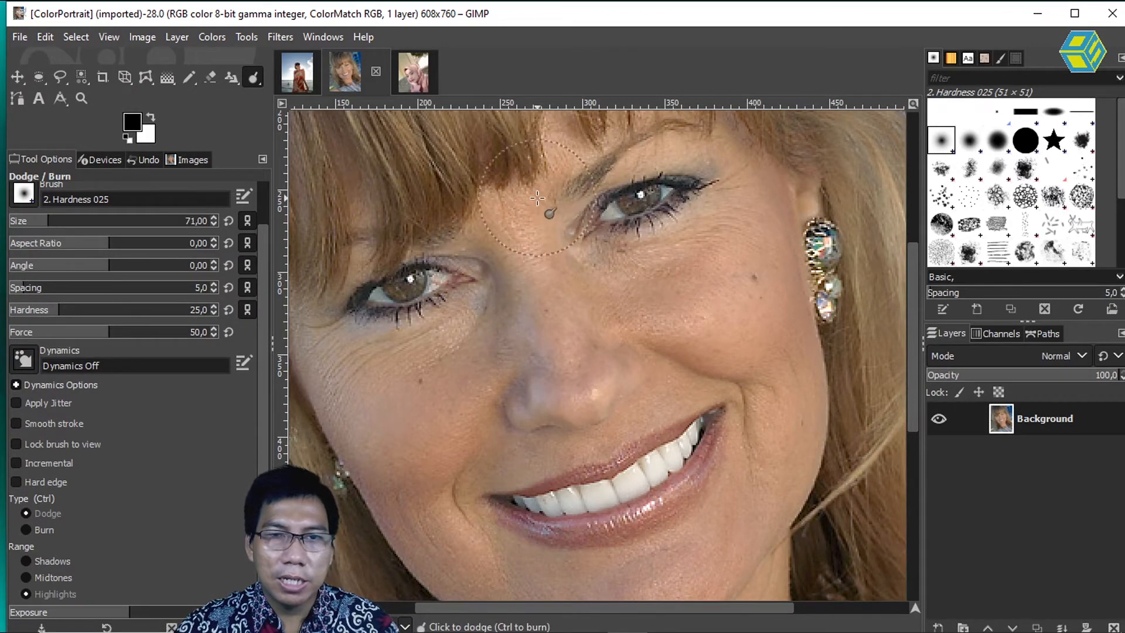
Step: With a brush size of 71, dodge the highlights on the earring side of the face, and burn those on the opposite cheek
{"action": "mouse_move", "coordinate": [593, 307]}
{"action": "left_mouse_down"}
{"action": "mouse_move", "coordinate": [660, 284]}
{"action": "mouse_move", "coordinate": [726, 197]}
{"action": "mouse_move", "coordinate": [716, 166]}
{"action": "mouse_move", "coordinate": [669, 153]}
{"action": "mouse_move", "coordinate": [643, 166]}
{"action": "mouse_move", "coordinate": [678, 155]}
{"action": "left_mouse_up"}
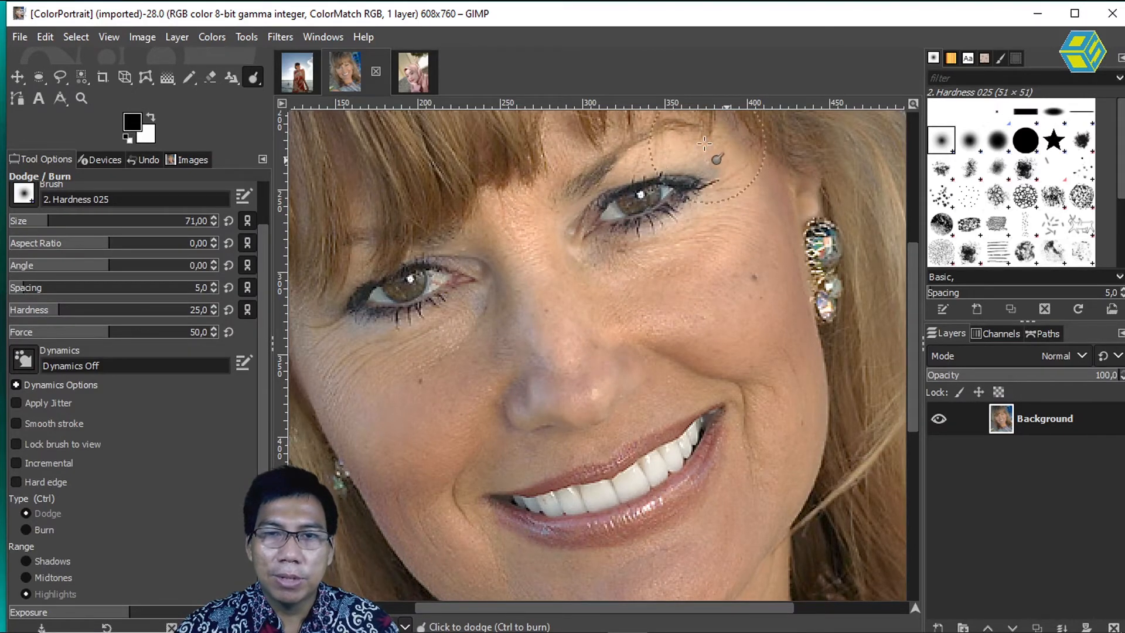
{"action": "mouse_move", "coordinate": [629, 121]}
{"action": "left_mouse_down"}
{"action": "mouse_move", "coordinate": [599, 185]}
{"action": "mouse_move", "coordinate": [558, 206]}
{"action": "mouse_move", "coordinate": [590, 289]}
{"action": "mouse_move", "coordinate": [732, 219]}
{"action": "mouse_move", "coordinate": [757, 184]}
{"action": "mouse_move", "coordinate": [782, 303]}
{"action": "mouse_move", "coordinate": [797, 409]}
{"action": "mouse_move", "coordinate": [774, 484]}
{"action": "mouse_move", "coordinate": [680, 540]}
{"action": "mouse_move", "coordinate": [709, 548]}
{"action": "mouse_move", "coordinate": [745, 411]}
{"action": "mouse_move", "coordinate": [691, 377]}
{"action": "mouse_move", "coordinate": [643, 405]}
{"action": "mouse_move", "coordinate": [618, 366]}
{"action": "mouse_move", "coordinate": [734, 280]}
{"action": "mouse_move", "coordinate": [638, 296]}
{"action": "mouse_move", "coordinate": [615, 336]}
{"action": "mouse_move", "coordinate": [710, 323]}
{"action": "left_mouse_up"}
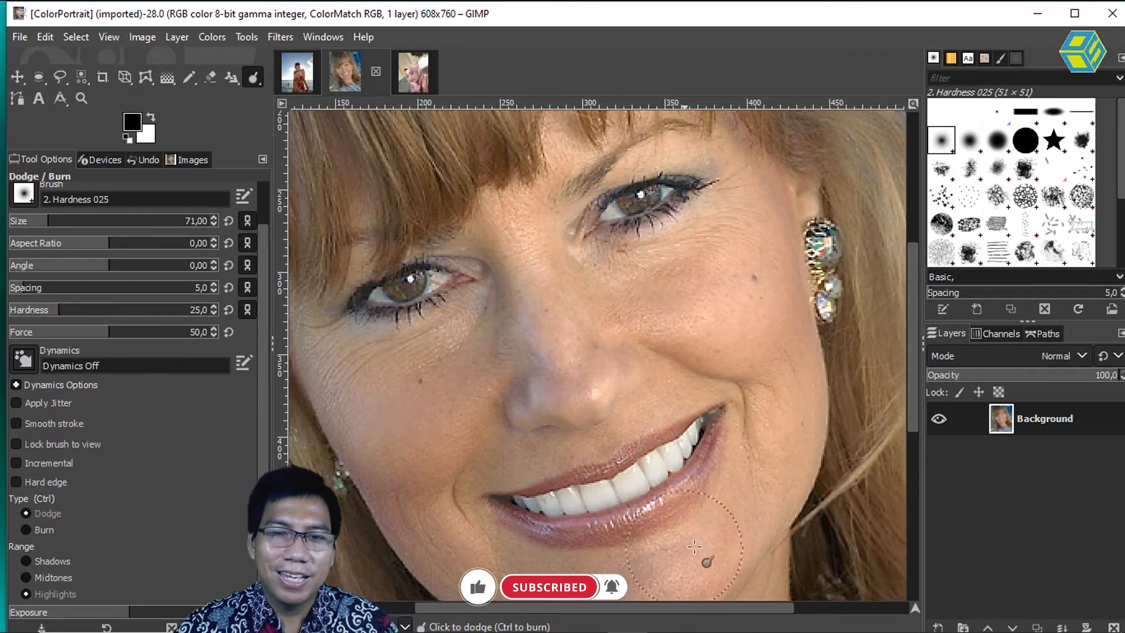
{"action": "mouse_move", "coordinate": [646, 398]}
{"action": "left_mouse_down"}
{"action": "mouse_move", "coordinate": [576, 274]}
{"action": "mouse_move", "coordinate": [586, 278]}
{"action": "left_mouse_up"}
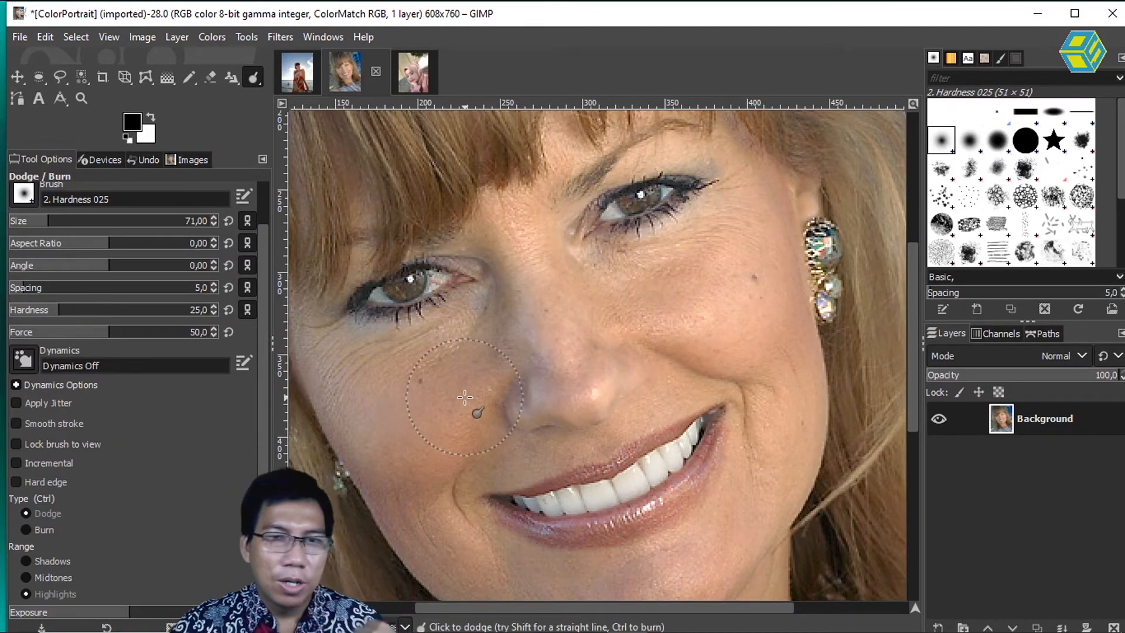
{"action": "left_click", "coordinate": [26, 529]}
{"action": "mouse_move", "coordinate": [457, 249]}
{"action": "left_mouse_down"}
{"action": "mouse_move", "coordinate": [542, 397]}
{"action": "mouse_move", "coordinate": [452, 354]}
{"action": "mouse_move", "coordinate": [449, 333]}
{"action": "mouse_move", "coordinate": [374, 366]}
{"action": "mouse_move", "coordinate": [347, 341]}
{"action": "mouse_move", "coordinate": [334, 299]}
{"action": "mouse_move", "coordinate": [373, 251]}
{"action": "mouse_move", "coordinate": [337, 306]}
{"action": "mouse_move", "coordinate": [322, 387]}
{"action": "mouse_move", "coordinate": [396, 393]}
{"action": "mouse_move", "coordinate": [463, 364]}
{"action": "mouse_move", "coordinate": [489, 369]}
{"action": "mouse_move", "coordinate": [443, 415]}
{"action": "mouse_move", "coordinate": [434, 476]}
{"action": "mouse_move", "coordinate": [436, 459]}
{"action": "mouse_move", "coordinate": [454, 501]}
{"action": "mouse_move", "coordinate": [497, 432]}
{"action": "mouse_move", "coordinate": [545, 457]}
{"action": "mouse_move", "coordinate": [468, 465]}
{"action": "mouse_move", "coordinate": [412, 542]}
{"action": "mouse_move", "coordinate": [517, 584]}
{"action": "mouse_move", "coordinate": [626, 593]}
{"action": "mouse_move", "coordinate": [476, 559]}
{"action": "mouse_move", "coordinate": [469, 568]}
{"action": "mouse_move", "coordinate": [631, 601]}
{"action": "mouse_move", "coordinate": [654, 594]}
{"action": "mouse_move", "coordinate": [640, 600]}
{"action": "mouse_move", "coordinate": [575, 423]}
{"action": "mouse_move", "coordinate": [531, 382]}
{"action": "left_mouse_up"}
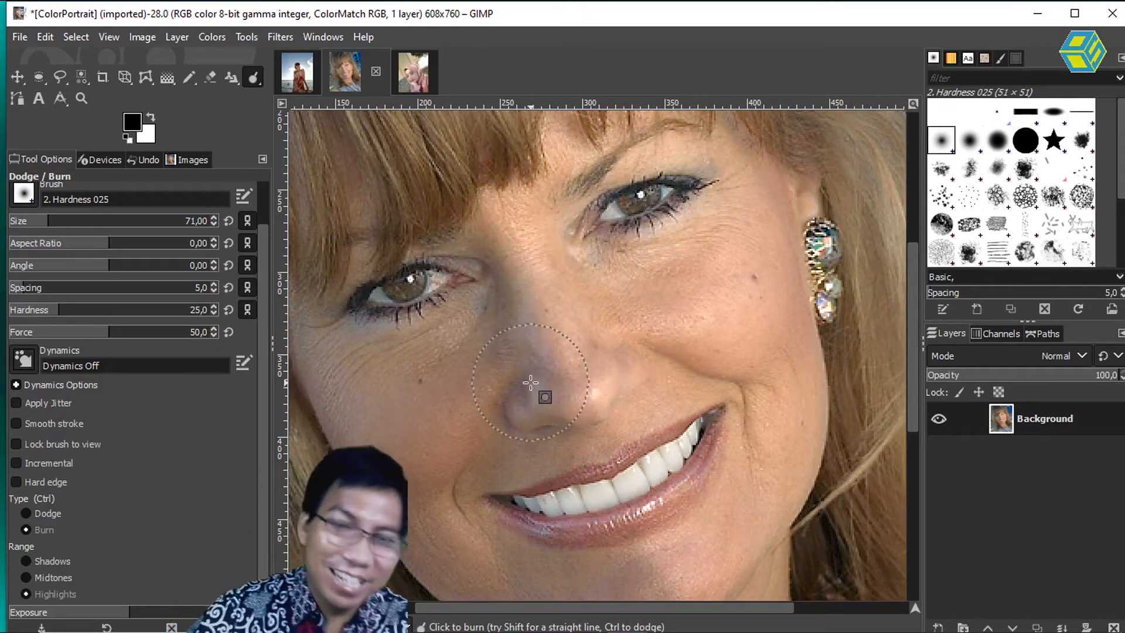
Step: Switch to the WhatsApp Image portrait of the woman in the pink headscarf and frame her face
{"action": "left_click", "coordinate": [414, 71]}
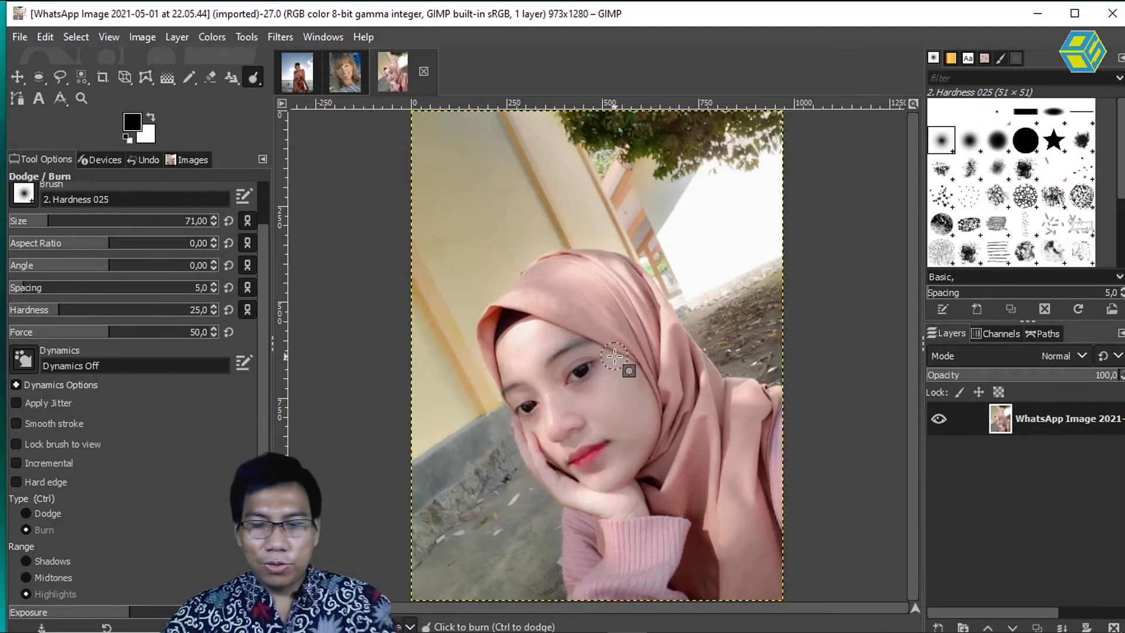
{"action": "scroll", "coordinate": [615, 356], "scroll_direction": "up", "scroll_amount": 2}
{"action": "left_click_drag", "start_coordinate": [582, 387], "coordinate": [573, 276]}
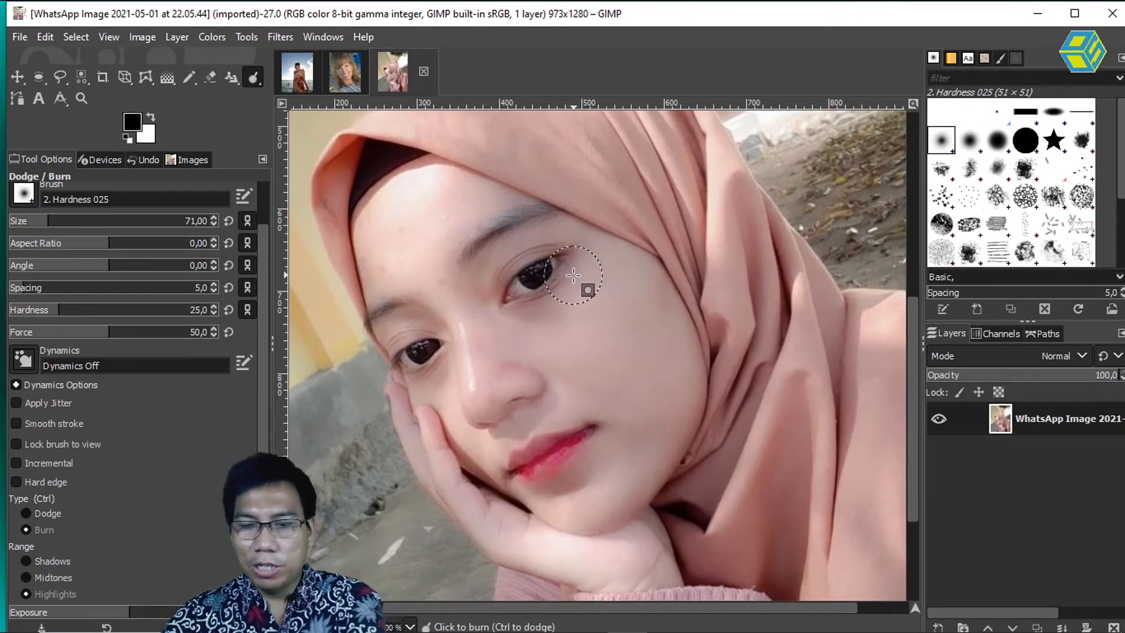
{"action": "scroll", "coordinate": [598, 296], "scroll_direction": "down", "scroll_amount": 1}
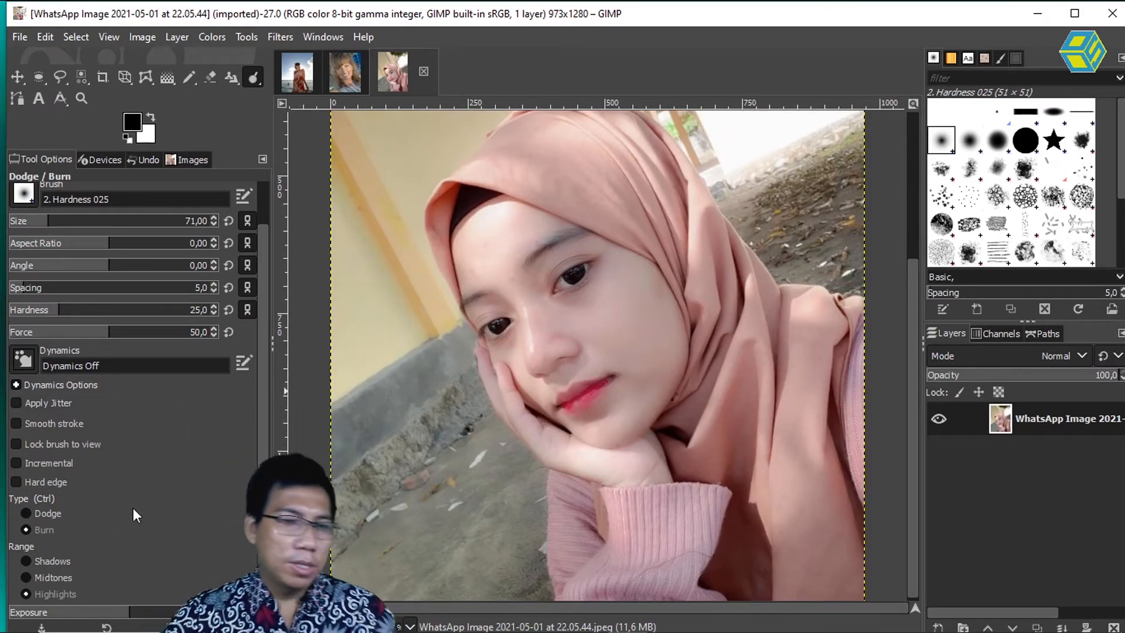
Step: Set the type to Dodge and try lightening the highlights from the forehead to the cheek, undoing the strokes
{"action": "left_click", "coordinate": [30, 514]}
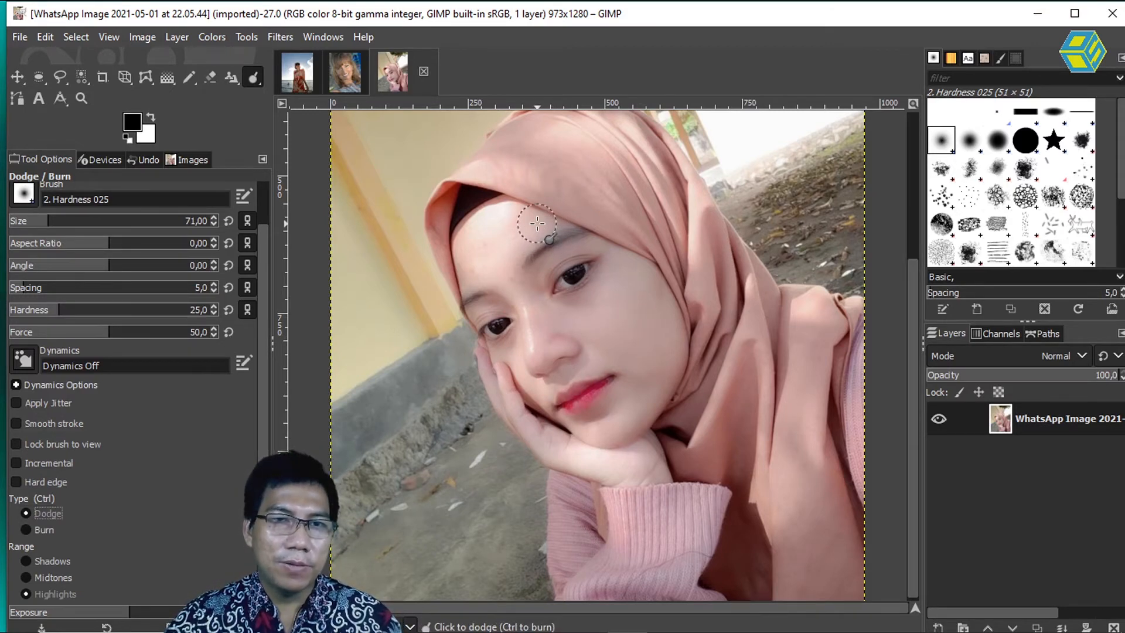
{"action": "mouse_move", "coordinate": [537, 224]}
{"action": "left_mouse_down"}
{"action": "mouse_move", "coordinate": [522, 259]}
{"action": "mouse_move", "coordinate": [526, 290]}
{"action": "mouse_move", "coordinate": [543, 306]}
{"action": "mouse_move", "coordinate": [586, 305]}
{"action": "mouse_move", "coordinate": [608, 280]}
{"action": "mouse_move", "coordinate": [580, 315]}
{"action": "mouse_move", "coordinate": [615, 280]}
{"action": "mouse_move", "coordinate": [626, 337]}
{"action": "mouse_move", "coordinate": [657, 322]}
{"action": "mouse_move", "coordinate": [635, 369]}
{"action": "left_mouse_up"}
{"action": "key", "text": "ctrl"}
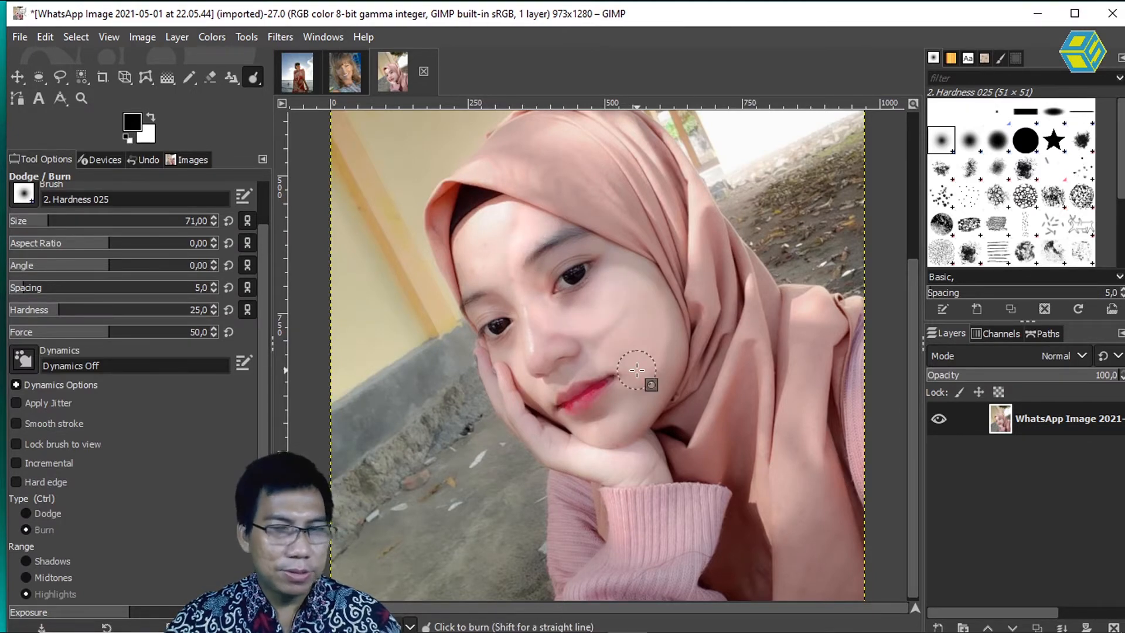
{"action": "key", "text": "ctrl+z"}
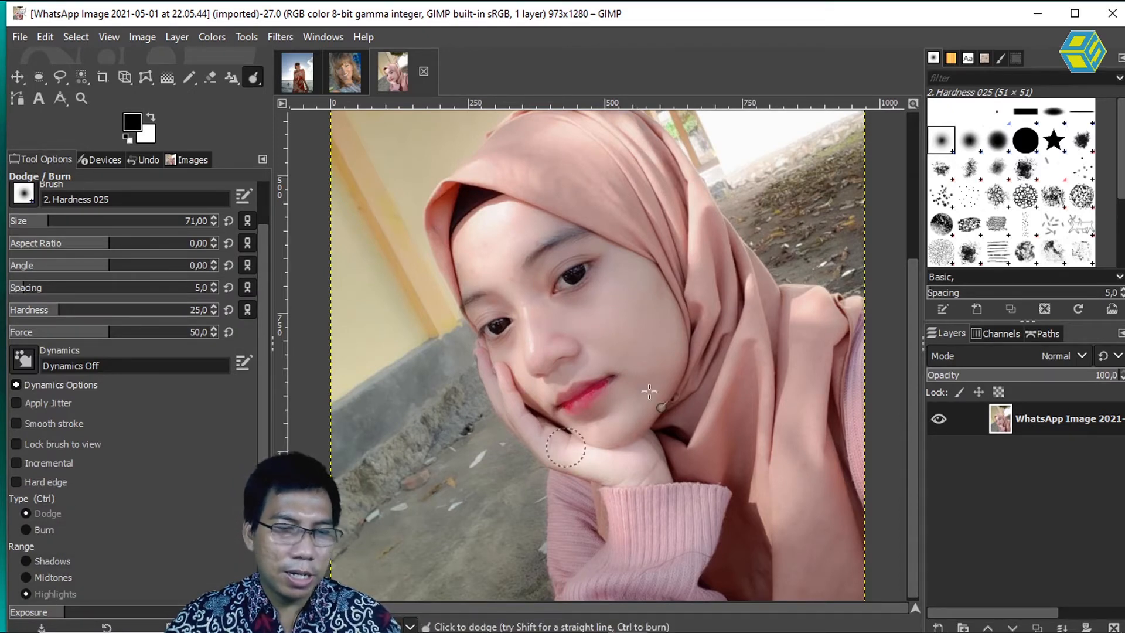
Step: Set the range to Shadows and lighten the cheek and the skin beside the eye with Dodge
{"action": "left_click", "coordinate": [26, 561]}
{"action": "mouse_move", "coordinate": [595, 330]}
{"action": "left_mouse_down"}
{"action": "mouse_move", "coordinate": [621, 292]}
{"action": "mouse_move", "coordinate": [664, 356]}
{"action": "mouse_move", "coordinate": [643, 355]}
{"action": "mouse_move", "coordinate": [680, 384]}
{"action": "mouse_move", "coordinate": [659, 370]}
{"action": "mouse_move", "coordinate": [630, 393]}
{"action": "mouse_move", "coordinate": [608, 425]}
{"action": "mouse_move", "coordinate": [642, 406]}
{"action": "mouse_move", "coordinate": [625, 432]}
{"action": "mouse_move", "coordinate": [636, 397]}
{"action": "mouse_move", "coordinate": [572, 358]}
{"action": "mouse_move", "coordinate": [565, 324]}
{"action": "mouse_move", "coordinate": [629, 274]}
{"action": "left_mouse_up"}
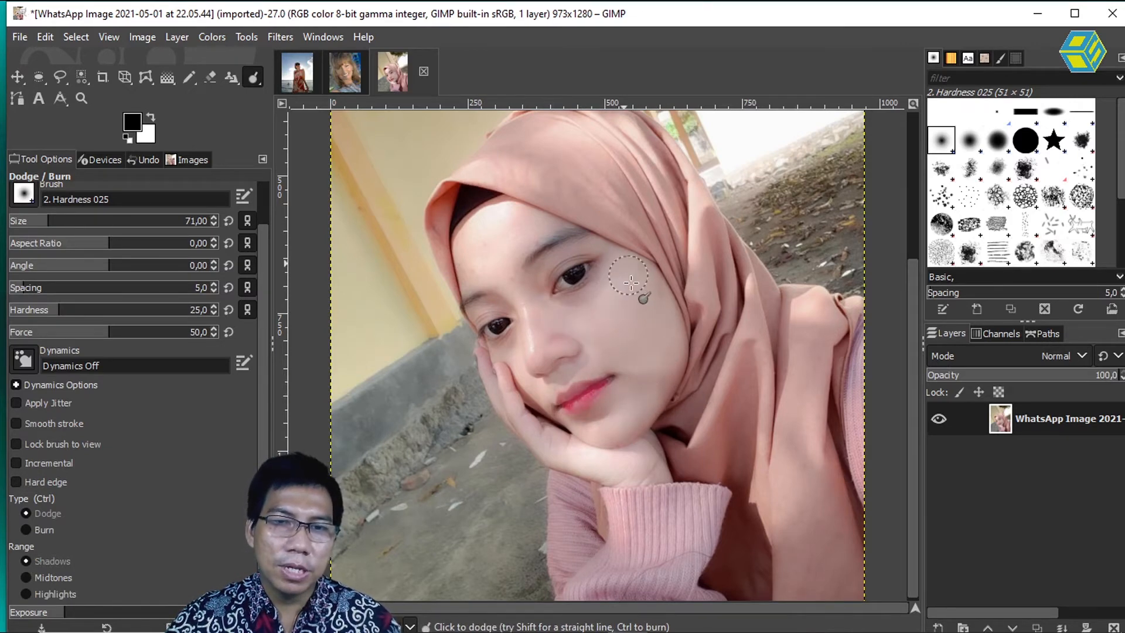
Step: Undo the last shadow strokes, raise the exposure slightly, and try dodging the shadows from the brow to the cheek edge, undoing the stroke
{"action": "key", "text": "ctrl+z"}
{"action": "key", "text": "ctrl+z"}
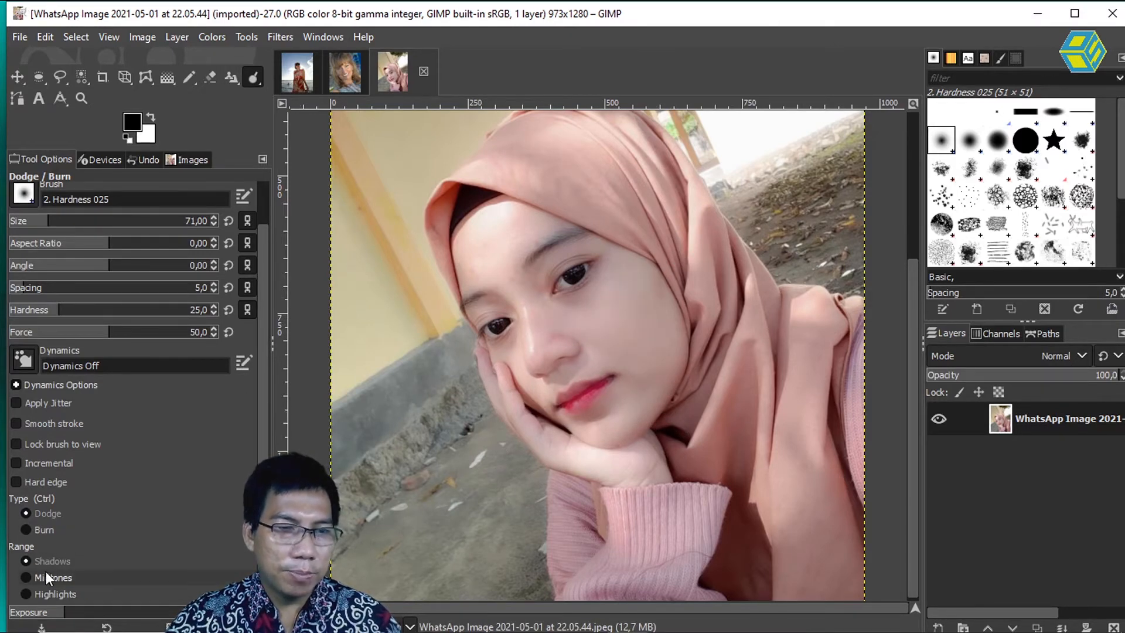
{"action": "left_click_drag", "start_coordinate": [66, 612], "coordinate": [89, 612]}
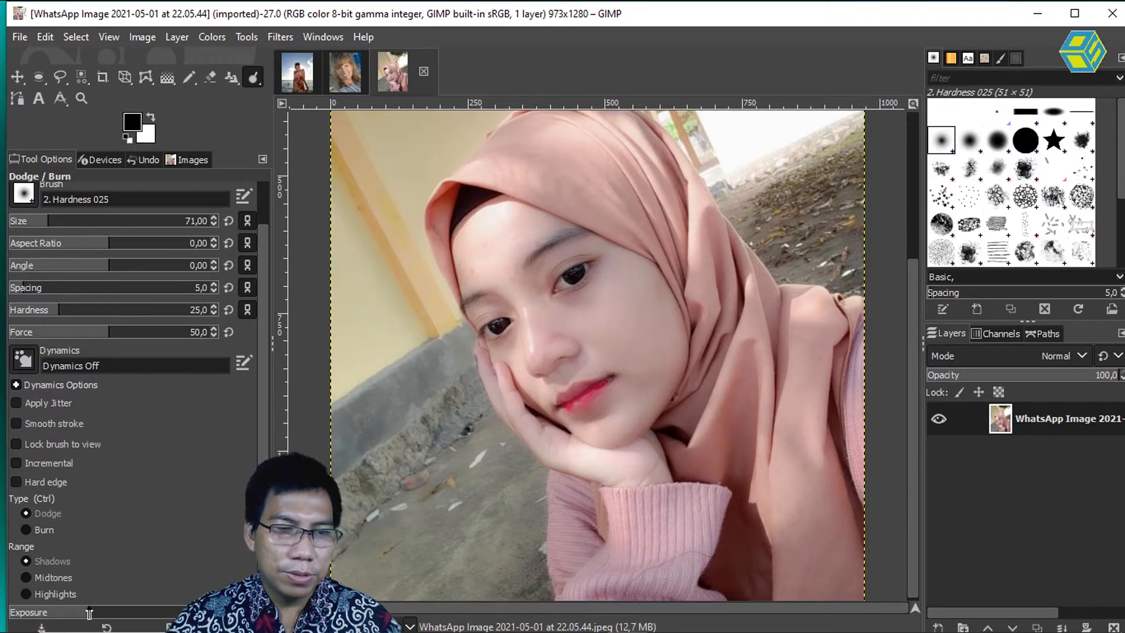
{"action": "left_click", "coordinate": [550, 229]}
{"action": "mouse_move", "coordinate": [550, 230]}
{"action": "left_mouse_down"}
{"action": "mouse_move", "coordinate": [522, 282]}
{"action": "mouse_move", "coordinate": [575, 252]}
{"action": "mouse_move", "coordinate": [608, 255]}
{"action": "mouse_move", "coordinate": [610, 268]}
{"action": "mouse_move", "coordinate": [557, 304]}
{"action": "mouse_move", "coordinate": [618, 290]}
{"action": "mouse_move", "coordinate": [613, 326]}
{"action": "mouse_move", "coordinate": [634, 274]}
{"action": "mouse_move", "coordinate": [607, 361]}
{"action": "mouse_move", "coordinate": [658, 303]}
{"action": "mouse_move", "coordinate": [649, 344]}
{"action": "mouse_move", "coordinate": [669, 304]}
{"action": "mouse_move", "coordinate": [657, 364]}
{"action": "mouse_move", "coordinate": [619, 386]}
{"action": "mouse_move", "coordinate": [624, 409]}
{"action": "mouse_move", "coordinate": [609, 419]}
{"action": "mouse_move", "coordinate": [629, 427]}
{"action": "mouse_move", "coordinate": [684, 335]}
{"action": "mouse_move", "coordinate": [656, 281]}
{"action": "left_mouse_up"}
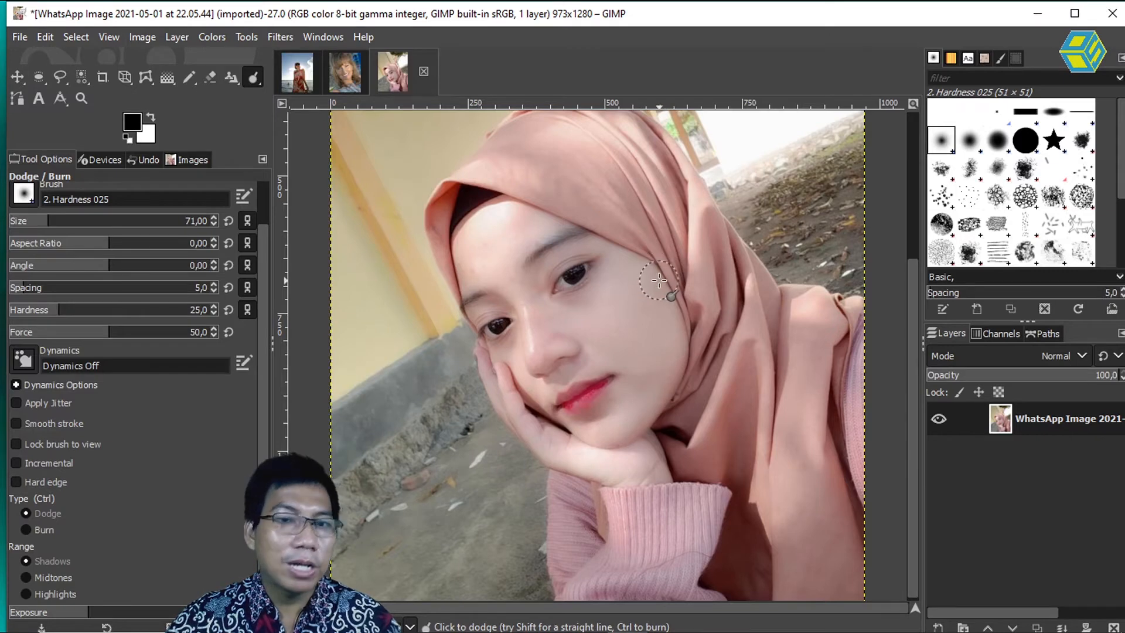
{"action": "key", "text": "ctrl+z"}
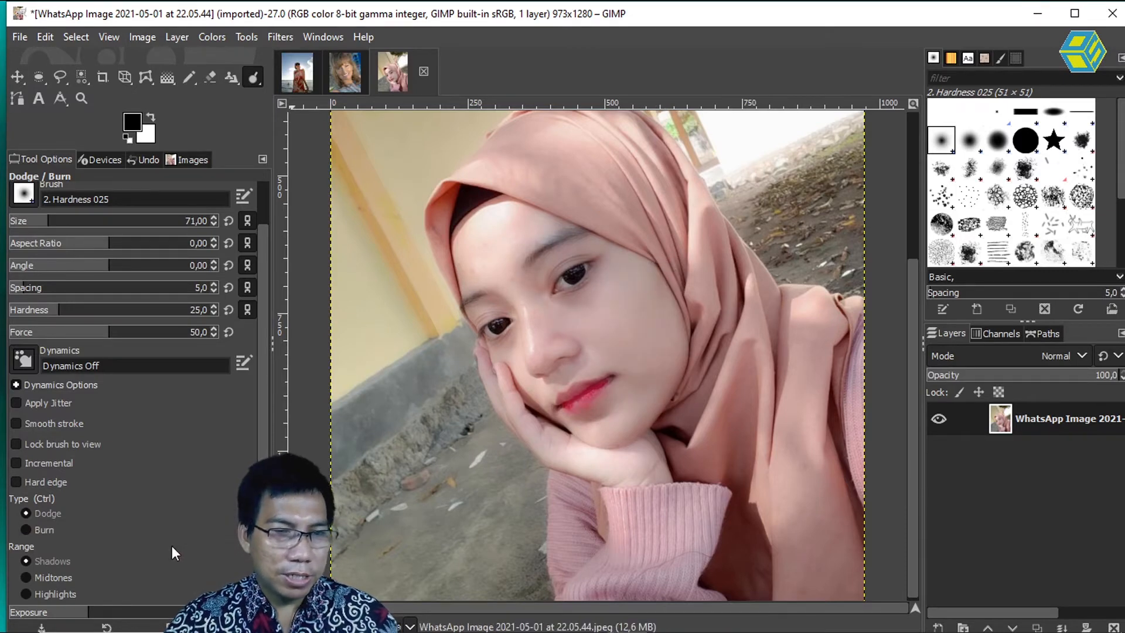
Step: Raise the exposure further and try dodging the shadows from the eyebrow over the cheek to the chin, undoing both strokes
{"action": "left_click_drag", "start_coordinate": [89, 611], "coordinate": [149, 611]}
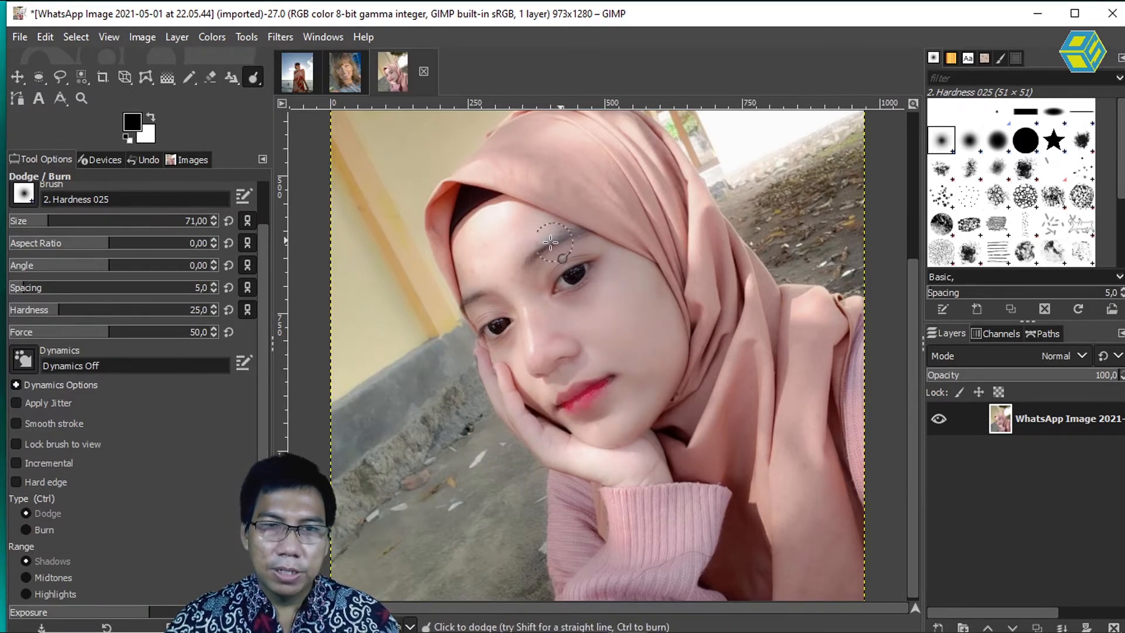
{"action": "mouse_move", "coordinate": [539, 250]}
{"action": "left_mouse_down"}
{"action": "mouse_move", "coordinate": [555, 274]}
{"action": "mouse_move", "coordinate": [598, 248]}
{"action": "mouse_move", "coordinate": [612, 262]}
{"action": "mouse_move", "coordinate": [597, 257]}
{"action": "mouse_move", "coordinate": [603, 268]}
{"action": "mouse_move", "coordinate": [563, 301]}
{"action": "mouse_move", "coordinate": [548, 295]}
{"action": "mouse_move", "coordinate": [580, 323]}
{"action": "mouse_move", "coordinate": [631, 280]}
{"action": "mouse_move", "coordinate": [606, 308]}
{"action": "mouse_move", "coordinate": [583, 304]}
{"action": "mouse_move", "coordinate": [622, 267]}
{"action": "mouse_move", "coordinate": [651, 282]}
{"action": "mouse_move", "coordinate": [670, 356]}
{"action": "mouse_move", "coordinate": [625, 421]}
{"action": "mouse_move", "coordinate": [602, 408]}
{"action": "mouse_move", "coordinate": [636, 375]}
{"action": "mouse_move", "coordinate": [598, 362]}
{"action": "mouse_move", "coordinate": [592, 342]}
{"action": "mouse_move", "coordinate": [632, 365]}
{"action": "mouse_move", "coordinate": [648, 323]}
{"action": "left_mouse_up"}
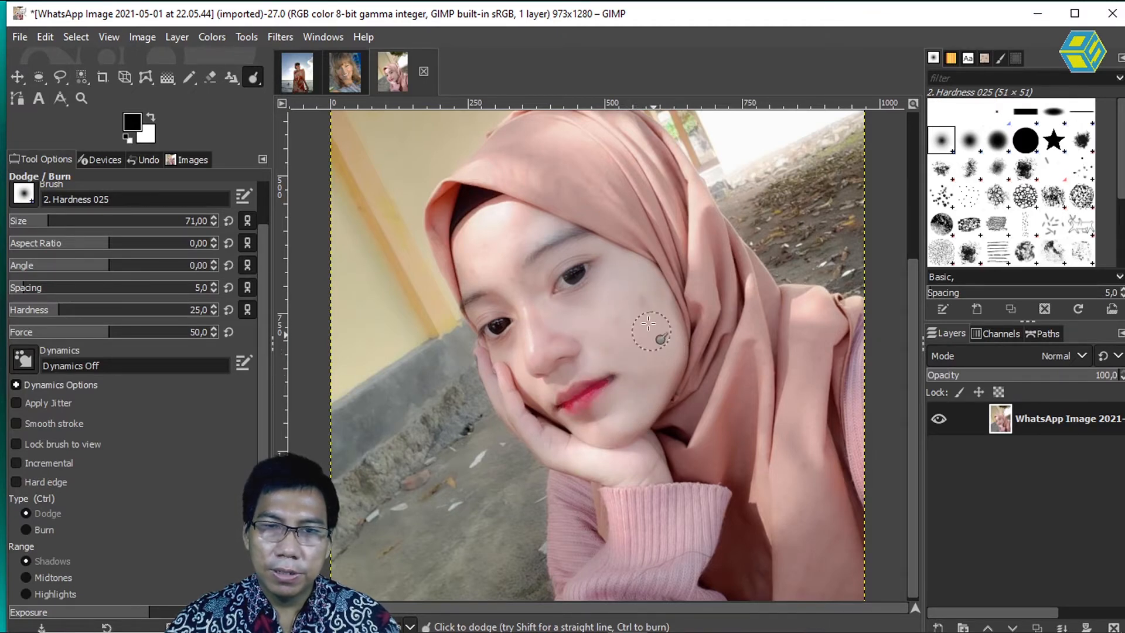
{"action": "left_click_drag", "start_coordinate": [663, 385], "coordinate": [635, 420]}
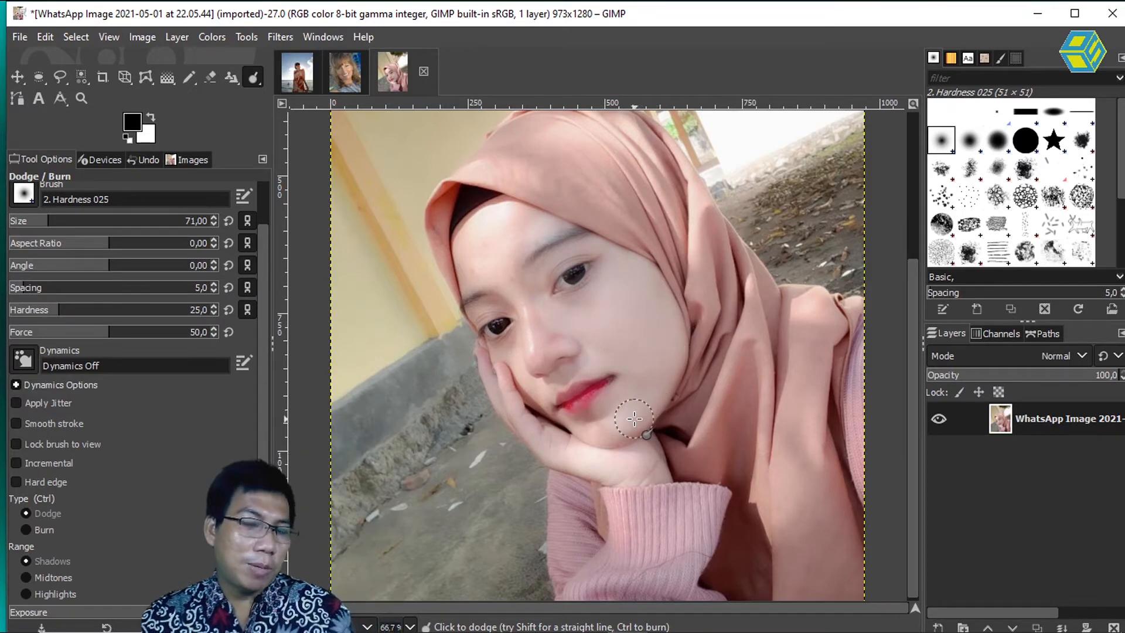
{"action": "key", "text": "ctrl+z"}
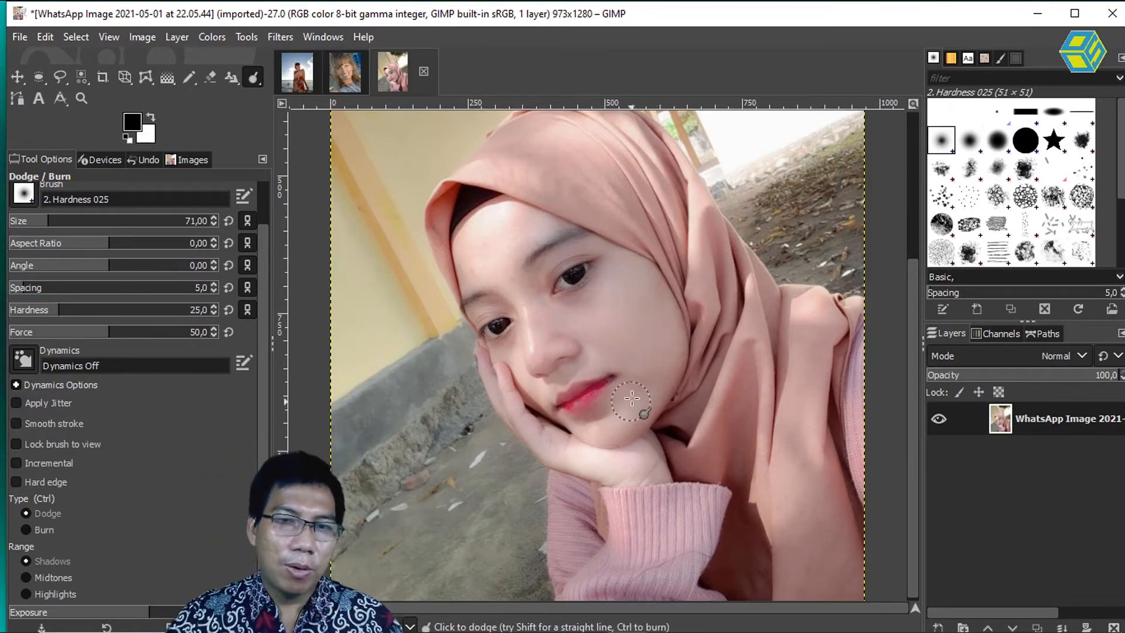
{"action": "key", "text": "ctrl+z"}
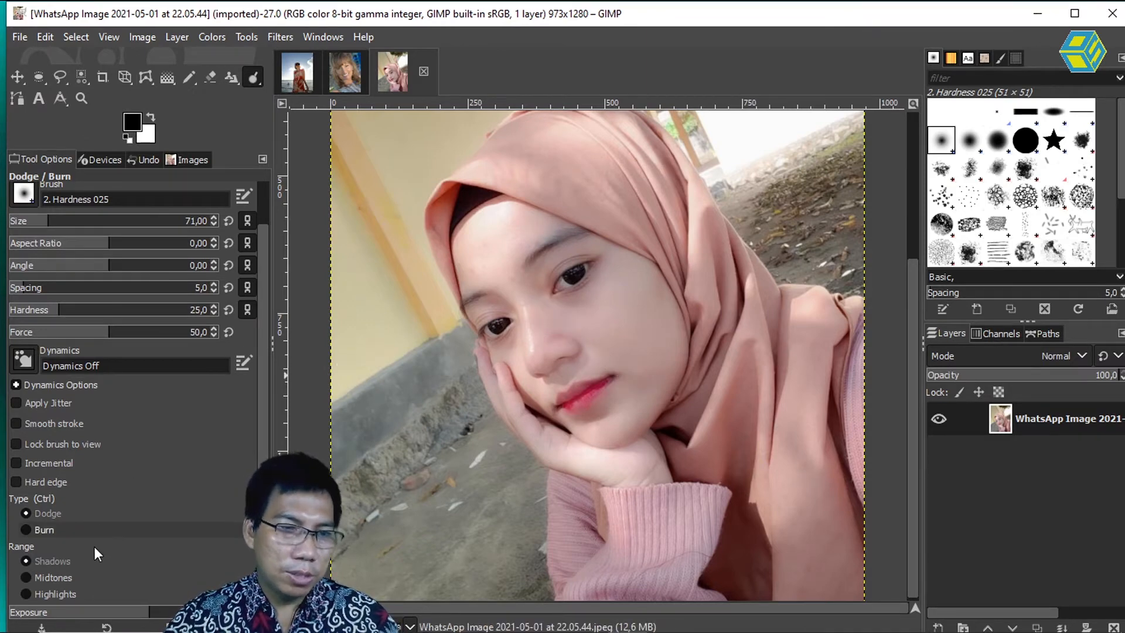
Step: Set the range to Highlights with a lower exposure and try dodging the cheek, nose and forehead, undoing the strokes
{"action": "left_click", "coordinate": [28, 593]}
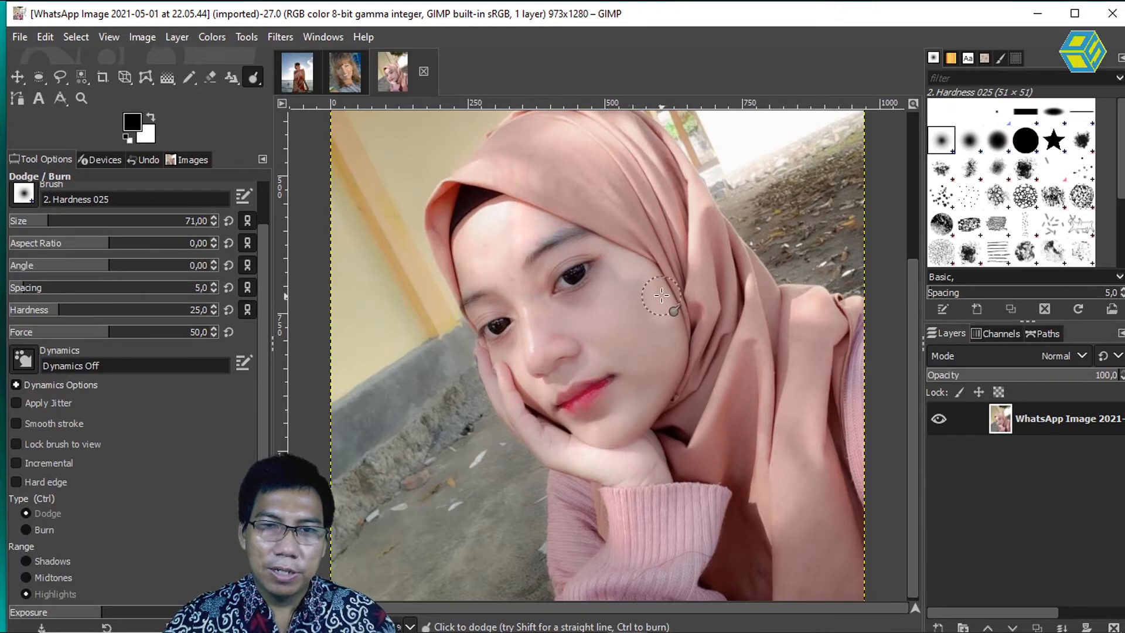
{"action": "left_click_drag", "start_coordinate": [662, 296], "coordinate": [673, 367]}
{"action": "mouse_move", "coordinate": [614, 397]}
{"action": "left_mouse_down"}
{"action": "mouse_move", "coordinate": [645, 375]}
{"action": "mouse_move", "coordinate": [632, 353]}
{"action": "left_mouse_up"}
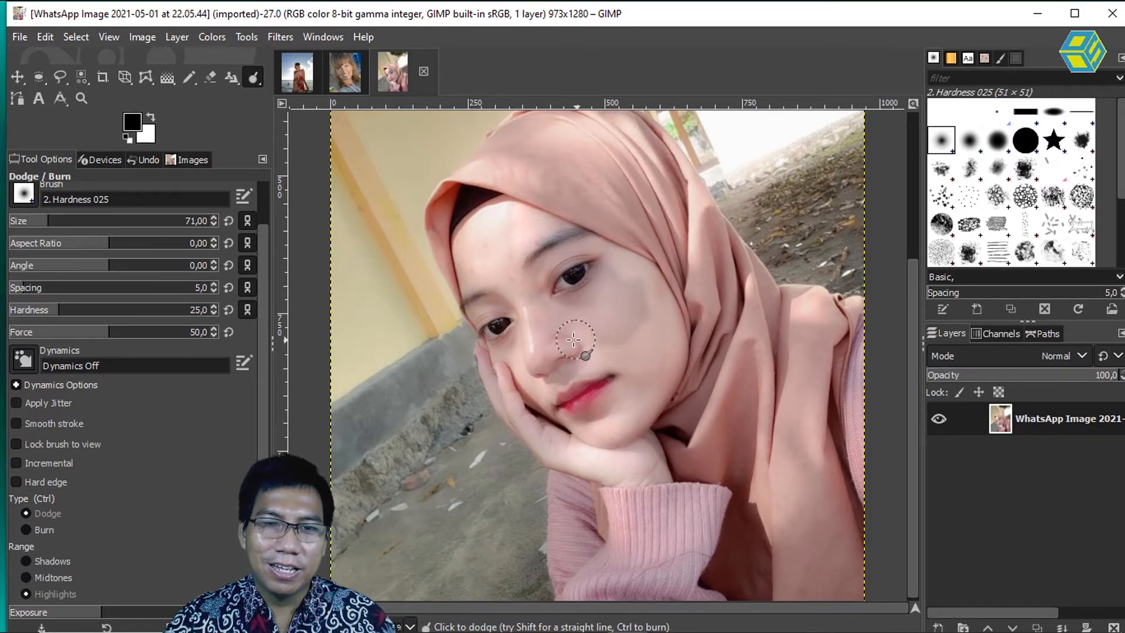
{"action": "mouse_move", "coordinate": [544, 309]}
{"action": "left_mouse_down"}
{"action": "mouse_move", "coordinate": [628, 278]}
{"action": "mouse_move", "coordinate": [585, 320]}
{"action": "mouse_move", "coordinate": [632, 284]}
{"action": "mouse_move", "coordinate": [596, 334]}
{"action": "mouse_move", "coordinate": [626, 273]}
{"action": "left_mouse_up"}
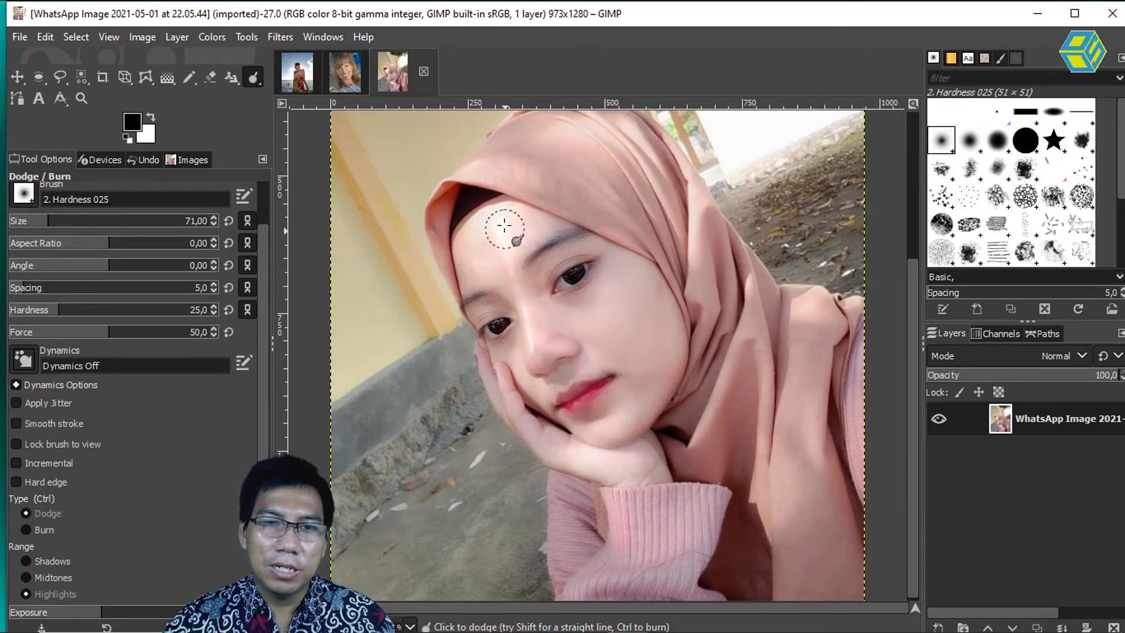
{"action": "left_click", "coordinate": [712, 251]}
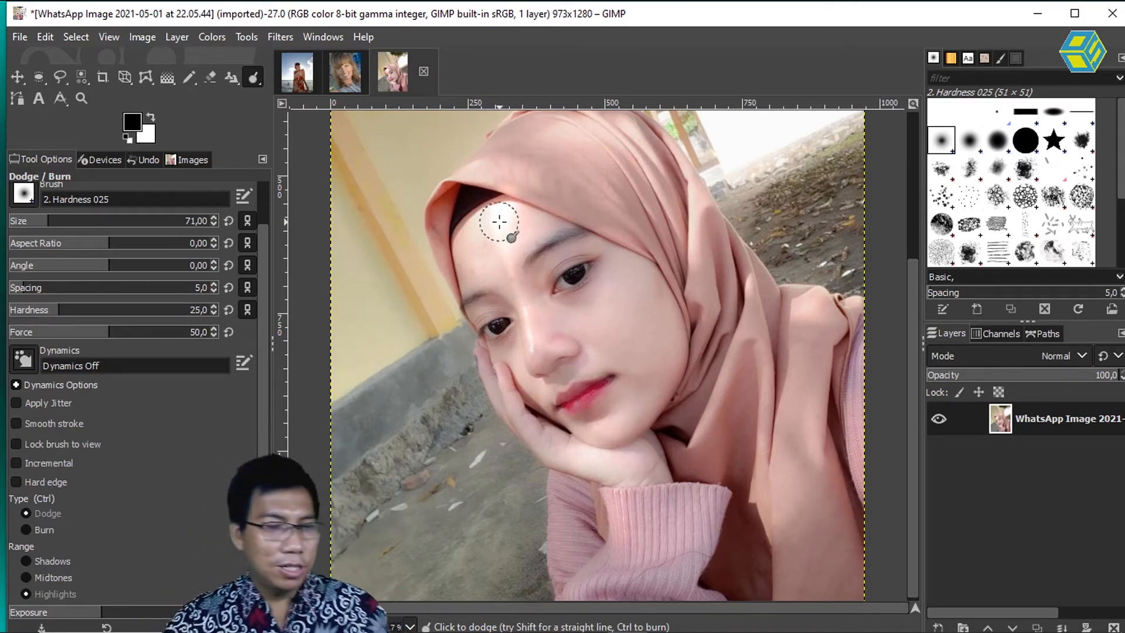
{"action": "key", "text": "ctrl+z"}
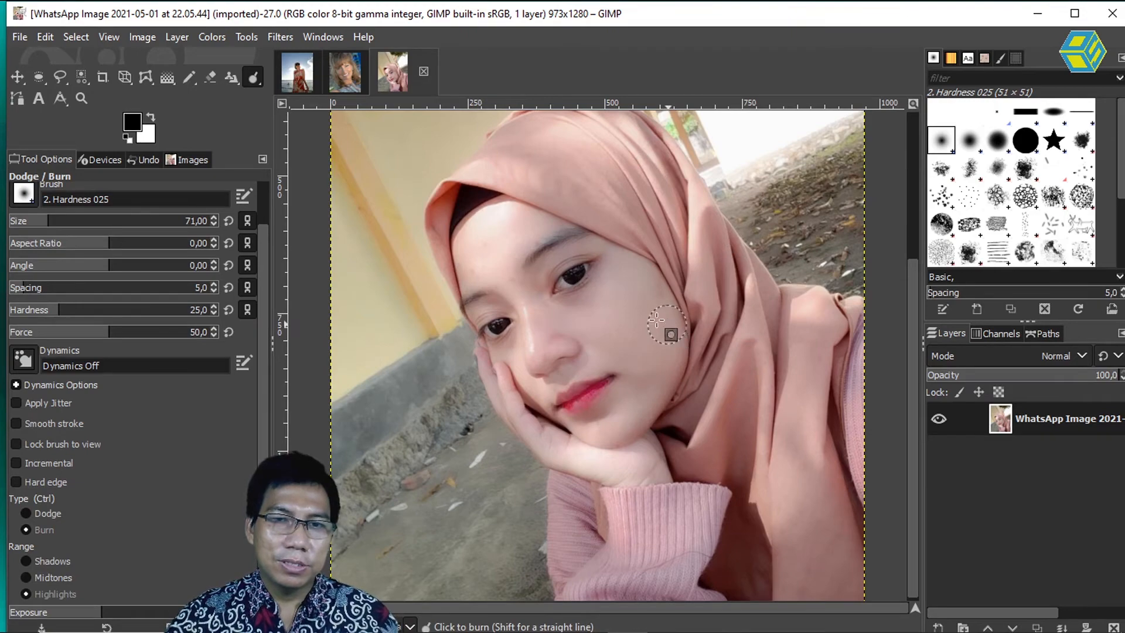
Step: Revert the headscarf portrait to its saved state on disk
{"action": "left_click", "coordinate": [23, 36]}
{"action": "left_click", "coordinate": [108, 243]}
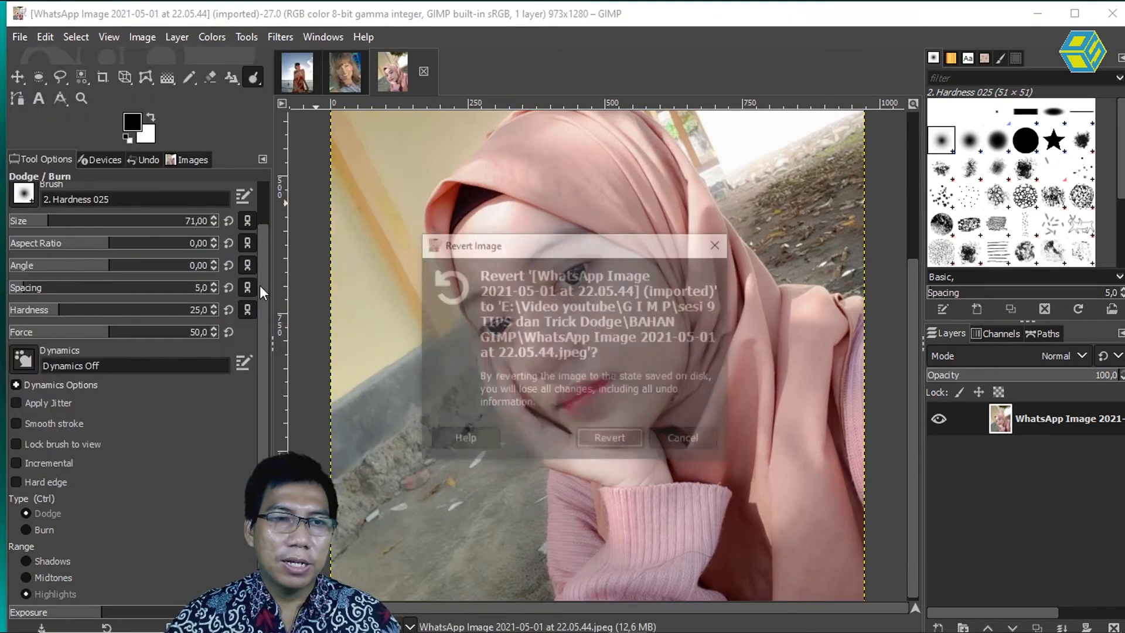
{"action": "left_click", "coordinate": [609, 438]}
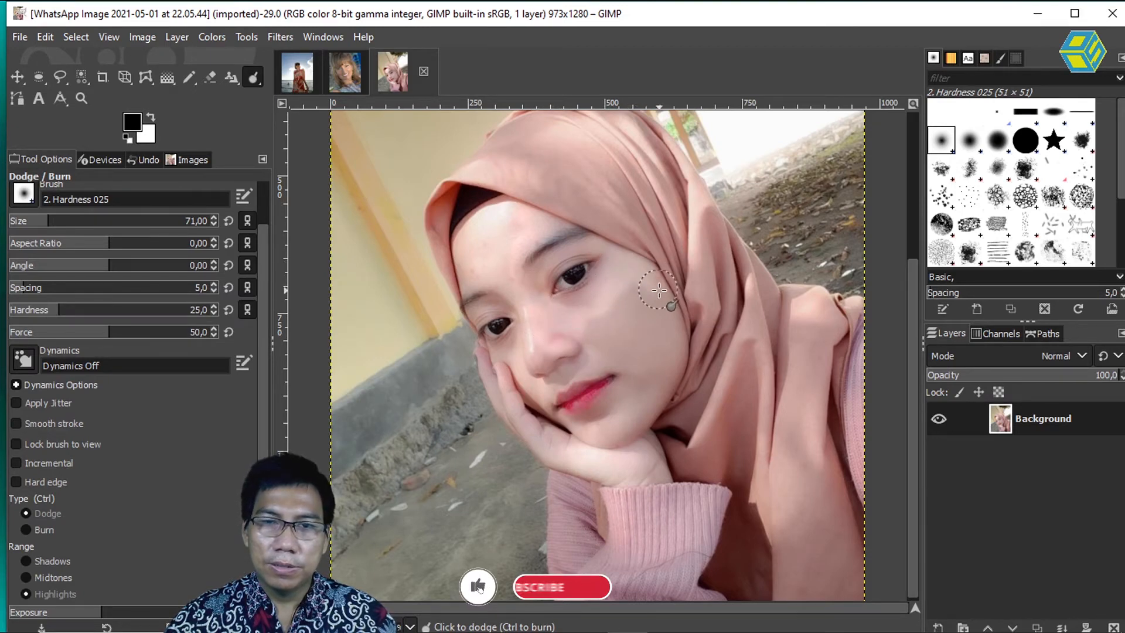
Step: Dodge the highlights over the cheek, the nose and the forehead of the reverted portrait
{"action": "mouse_move", "coordinate": [676, 382]}
{"action": "left_mouse_down"}
{"action": "mouse_move", "coordinate": [622, 425]}
{"action": "mouse_move", "coordinate": [608, 414]}
{"action": "mouse_move", "coordinate": [602, 401]}
{"action": "mouse_move", "coordinate": [627, 366]}
{"action": "mouse_move", "coordinate": [570, 367]}
{"action": "mouse_move", "coordinate": [601, 320]}
{"action": "left_mouse_up"}
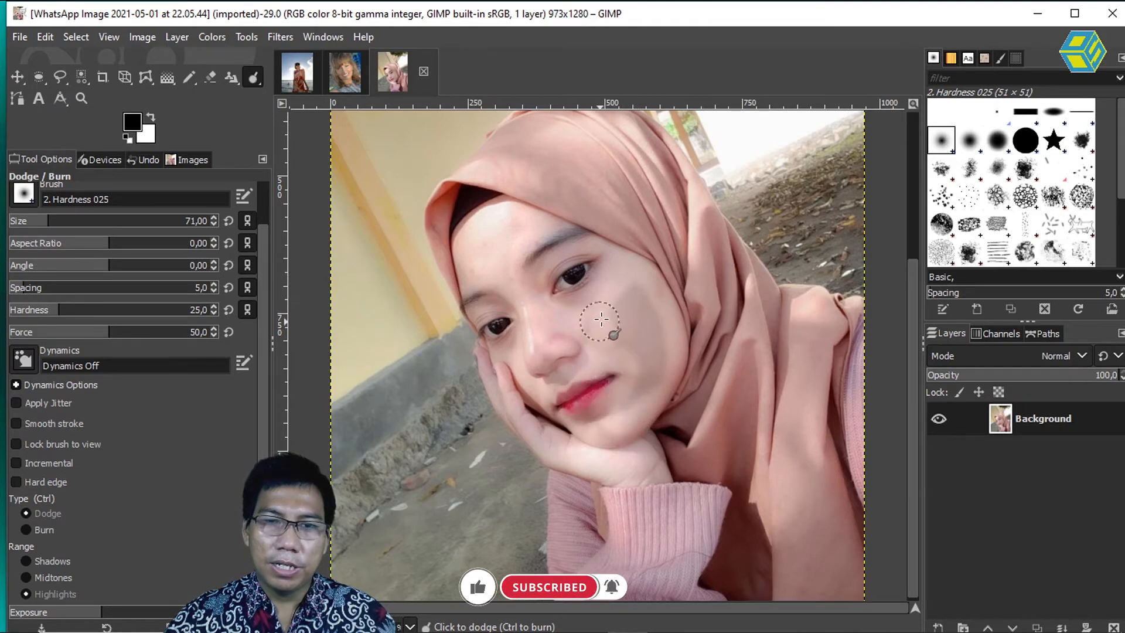
{"action": "mouse_move", "coordinate": [640, 393]}
{"action": "left_mouse_down"}
{"action": "mouse_move", "coordinate": [656, 353]}
{"action": "mouse_move", "coordinate": [623, 311]}
{"action": "left_mouse_up"}
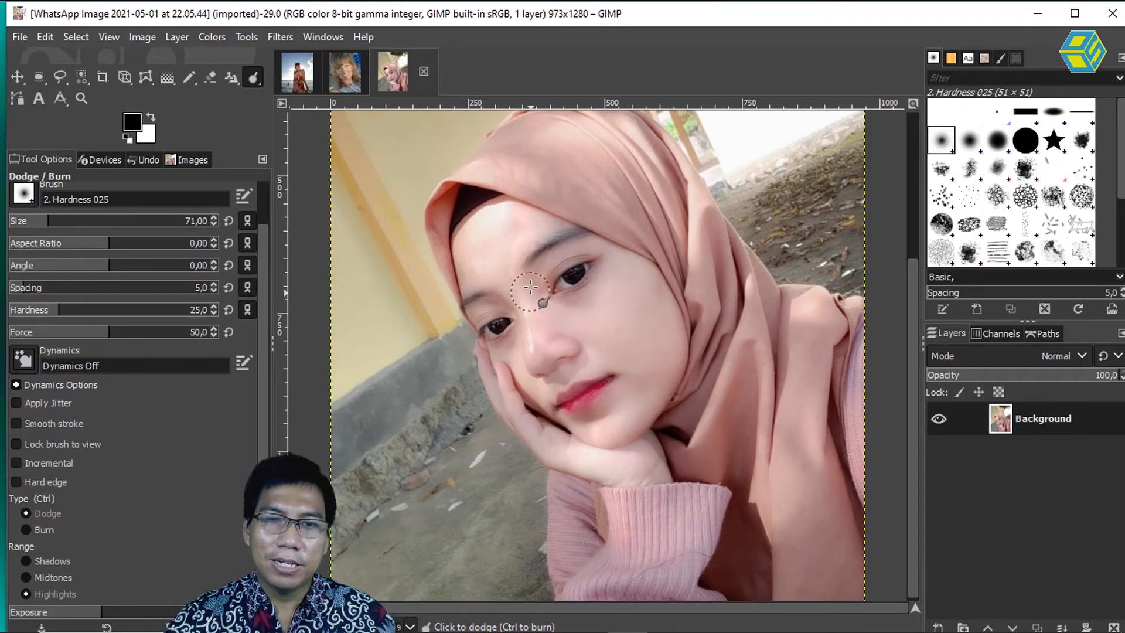
{"action": "left_click", "coordinate": [567, 232]}
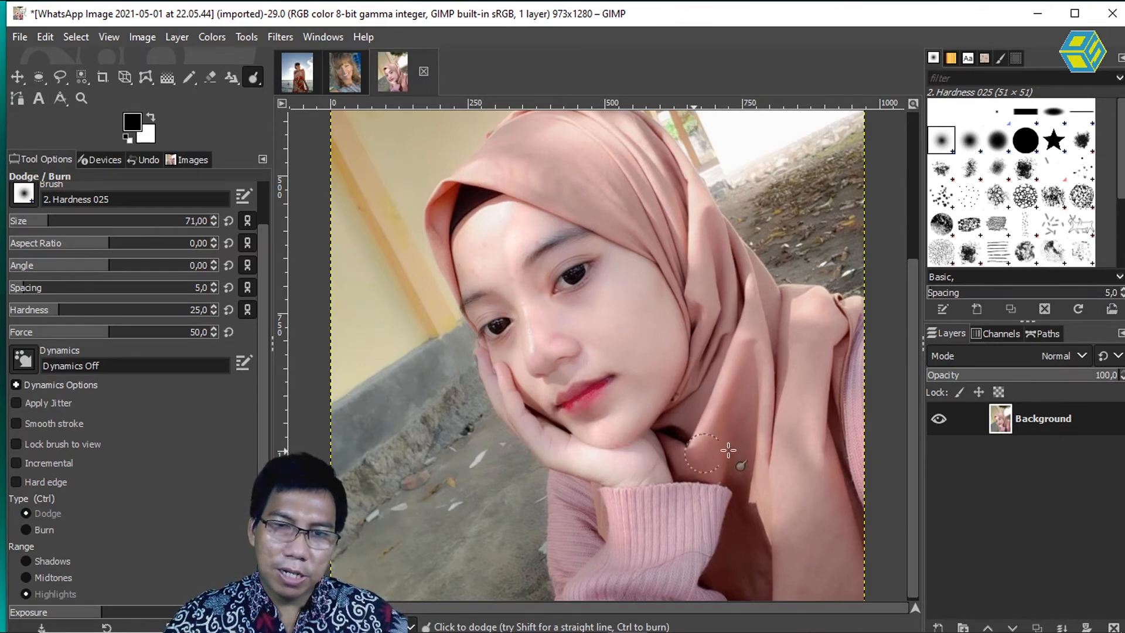
Step: Dodge the highlights on the headscarf folds beside the face and over the head, undoing the last strokes
{"action": "left_click_drag", "start_coordinate": [761, 340], "coordinate": [765, 490]}
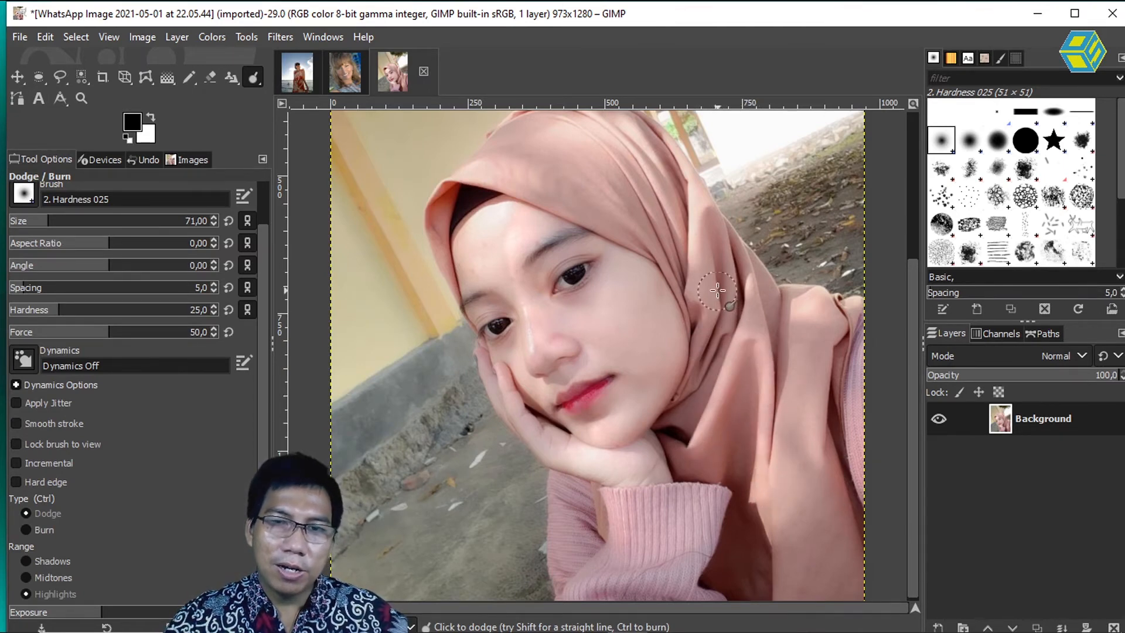
{"action": "mouse_move", "coordinate": [687, 255]}
{"action": "left_mouse_down"}
{"action": "mouse_move", "coordinate": [686, 214]}
{"action": "mouse_move", "coordinate": [705, 179]}
{"action": "left_mouse_up"}
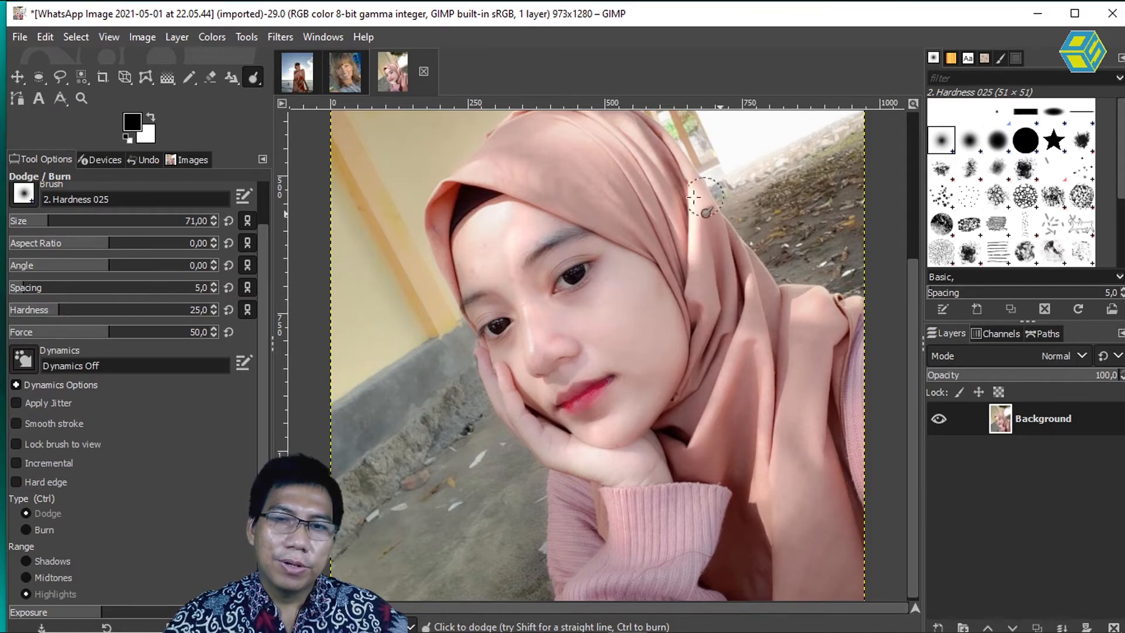
{"action": "mouse_move", "coordinate": [636, 157]}
{"action": "left_mouse_down"}
{"action": "mouse_move", "coordinate": [605, 128]}
{"action": "mouse_move", "coordinate": [642, 170]}
{"action": "mouse_move", "coordinate": [626, 176]}
{"action": "mouse_move", "coordinate": [659, 226]}
{"action": "mouse_move", "coordinate": [619, 175]}
{"action": "mouse_move", "coordinate": [567, 187]}
{"action": "mouse_move", "coordinate": [634, 223]}
{"action": "mouse_move", "coordinate": [528, 191]}
{"action": "mouse_move", "coordinate": [597, 208]}
{"action": "mouse_move", "coordinate": [664, 250]}
{"action": "mouse_move", "coordinate": [494, 168]}
{"action": "mouse_move", "coordinate": [493, 154]}
{"action": "mouse_move", "coordinate": [546, 123]}
{"action": "mouse_move", "coordinate": [513, 138]}
{"action": "mouse_move", "coordinate": [629, 151]}
{"action": "mouse_move", "coordinate": [621, 124]}
{"action": "mouse_move", "coordinate": [624, 158]}
{"action": "mouse_move", "coordinate": [654, 182]}
{"action": "mouse_move", "coordinate": [623, 150]}
{"action": "left_mouse_up"}
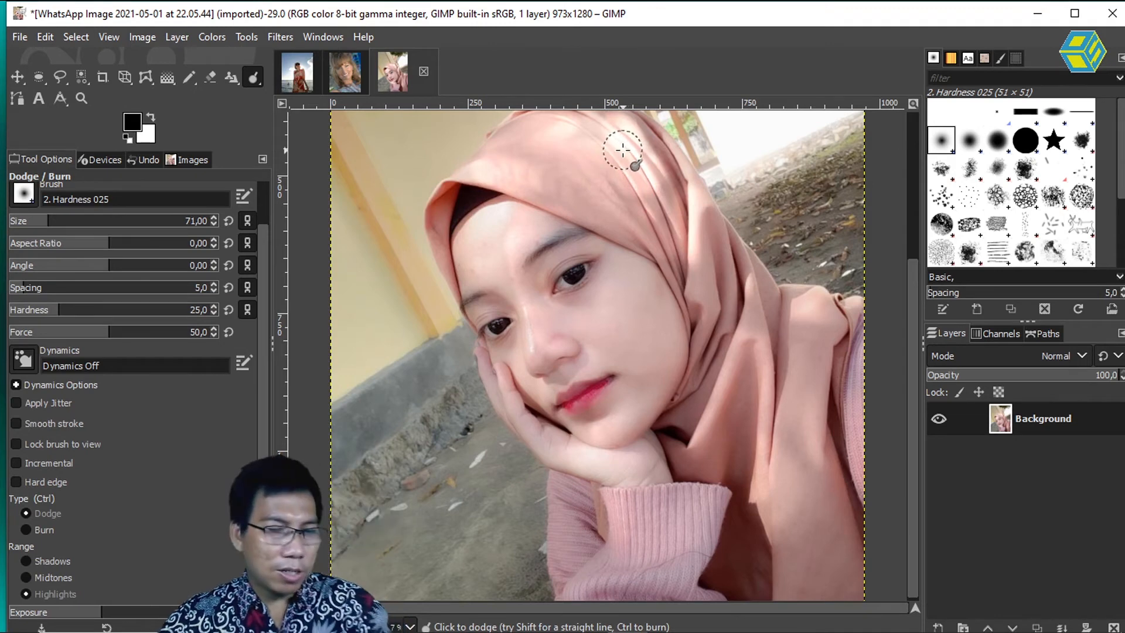
{"action": "key", "text": "ctrl+z"}
{"action": "key", "text": "ctrl+z"}
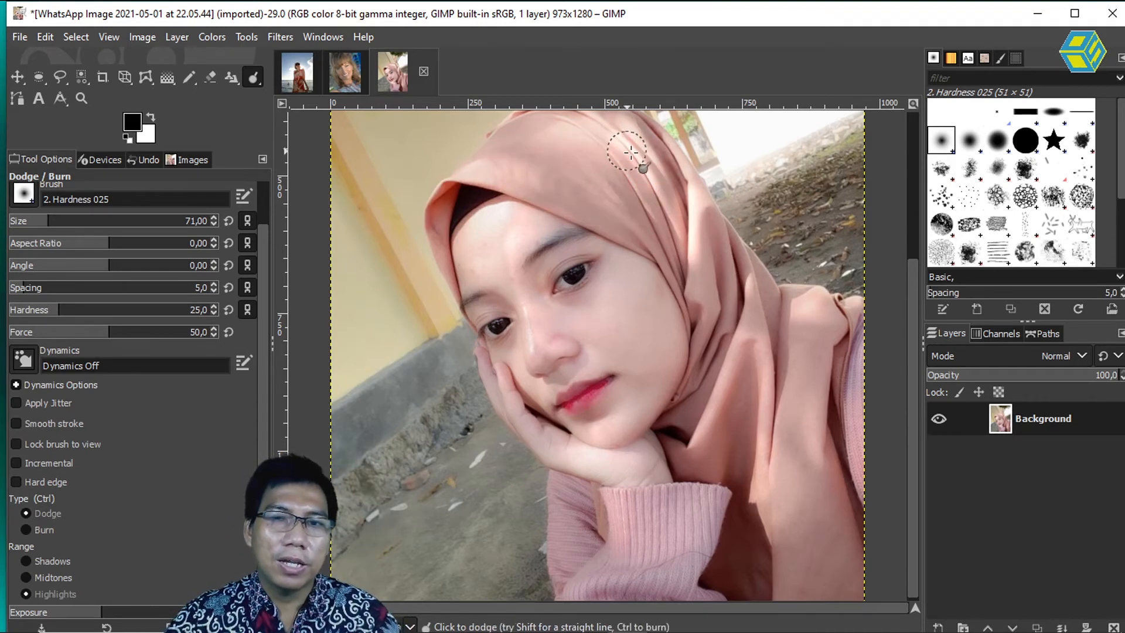
Step: Toggle the type between Dodge and Burn, and set it to Burn
{"action": "key", "text": "ctrl"}
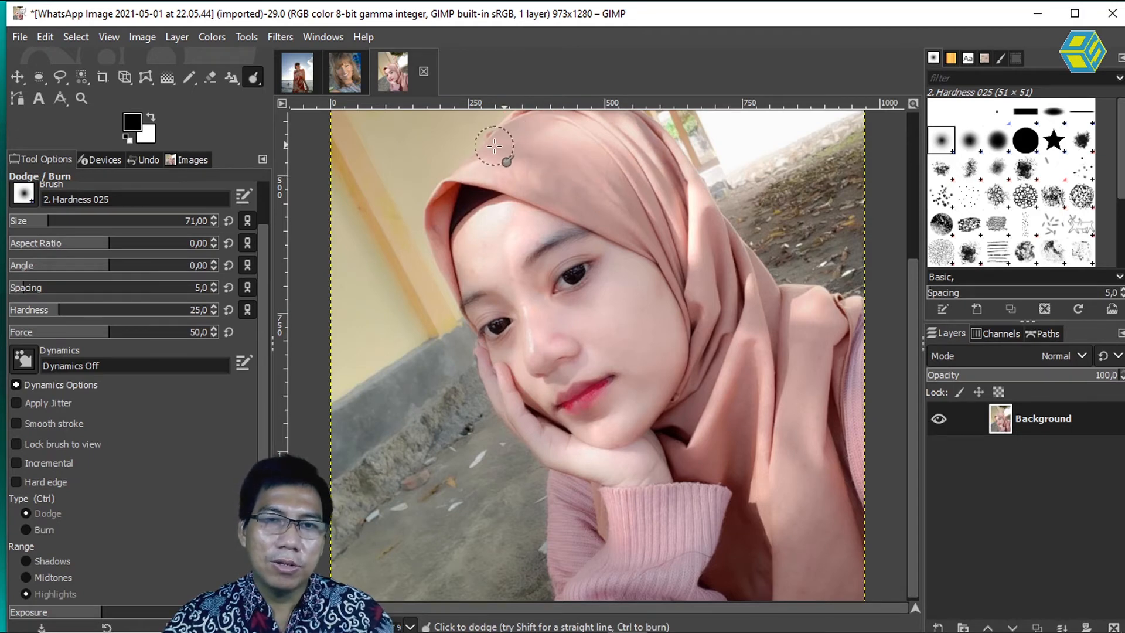
{"action": "key", "text": "ctrl"}
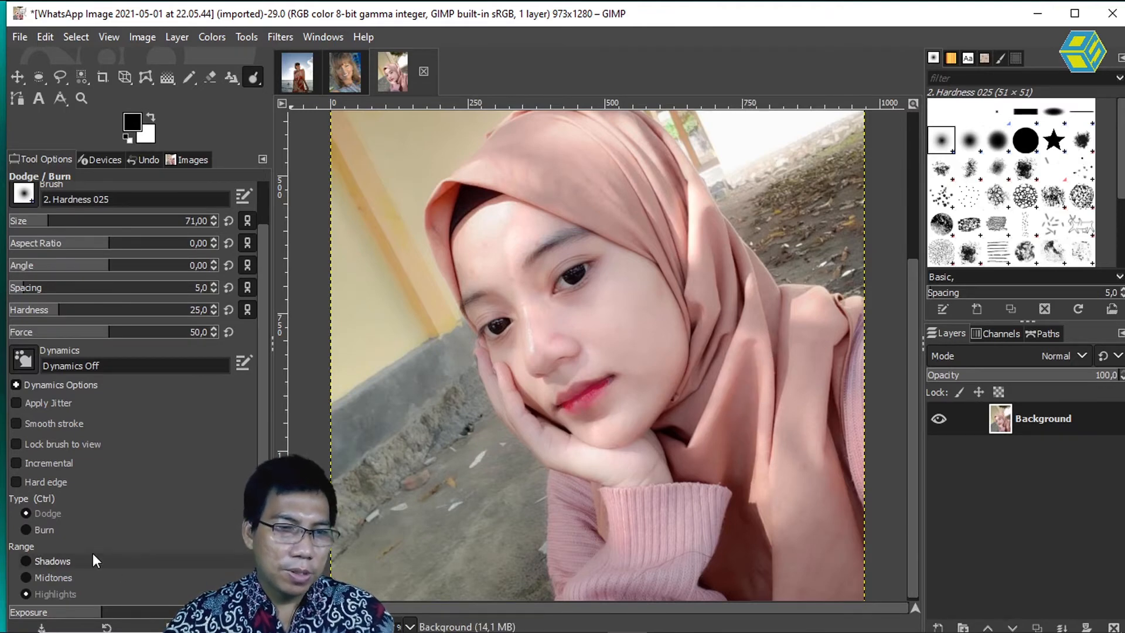
{"action": "left_click", "coordinate": [40, 527]}
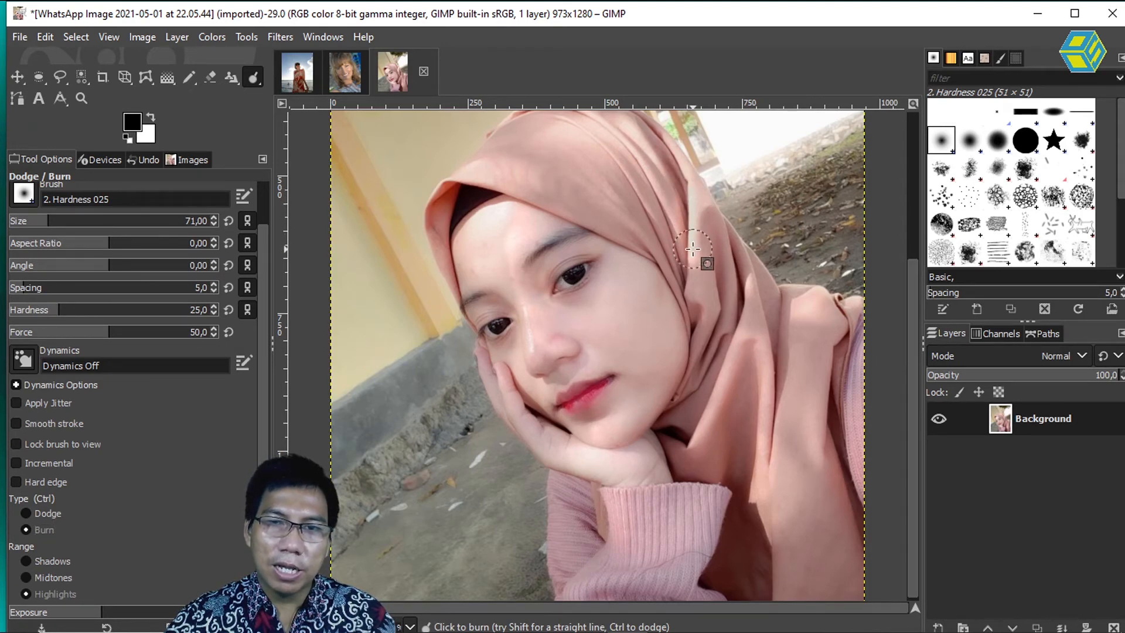
{"action": "key", "text": "ctrl"}
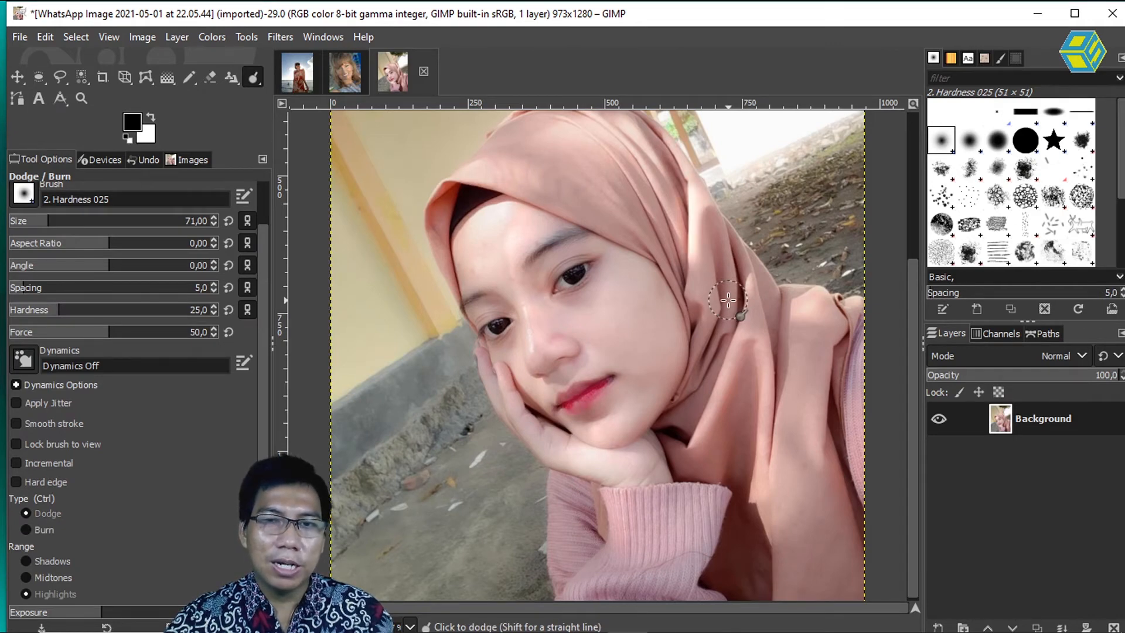
Step: Try burning the shadows on the headscarf fold beside the face, undo both strokes, and set the range to Midtones
{"action": "left_click", "coordinate": [21, 563]}
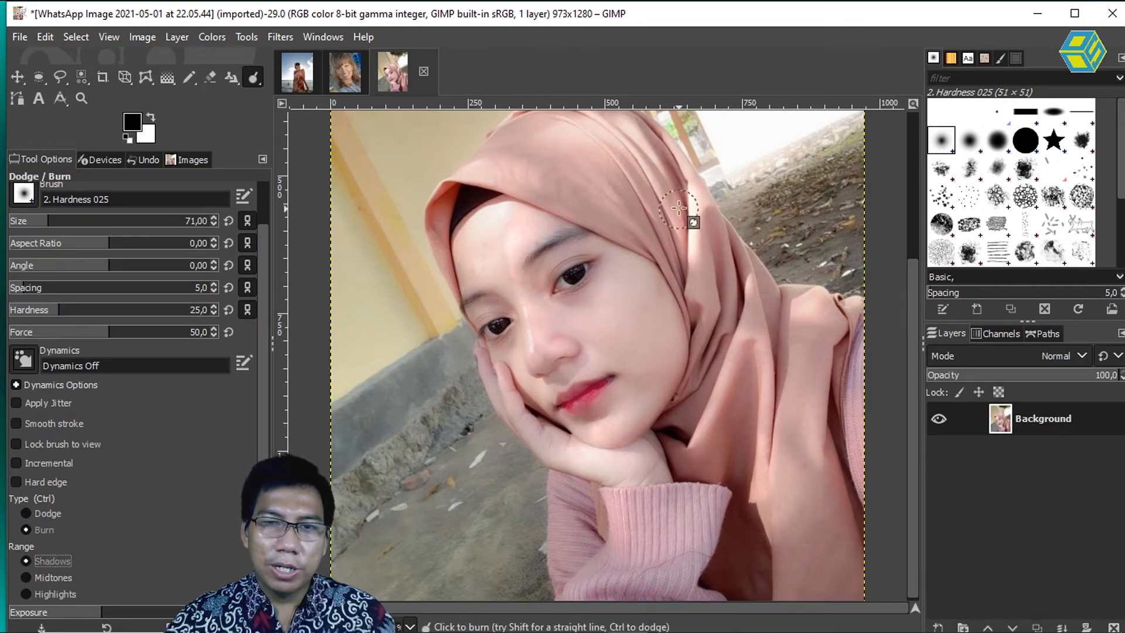
{"action": "left_click_drag", "start_coordinate": [692, 186], "coordinate": [689, 264]}
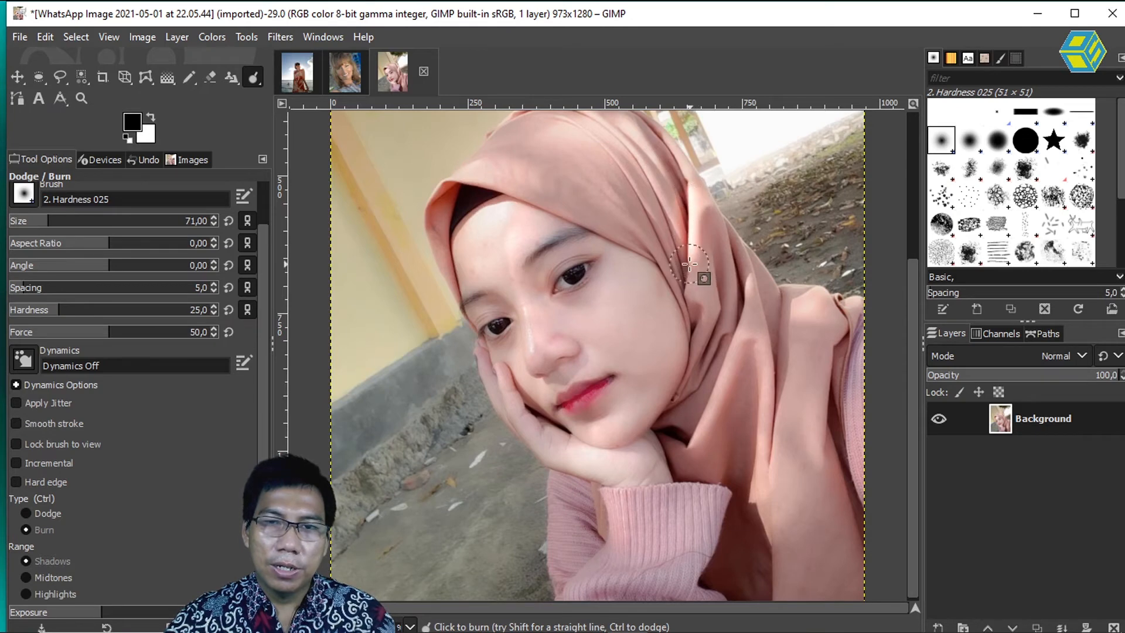
{"action": "left_click_drag", "start_coordinate": [687, 222], "coordinate": [682, 282]}
{"action": "key", "text": "ctrl+z"}
{"action": "key", "text": "ctrl+z"}
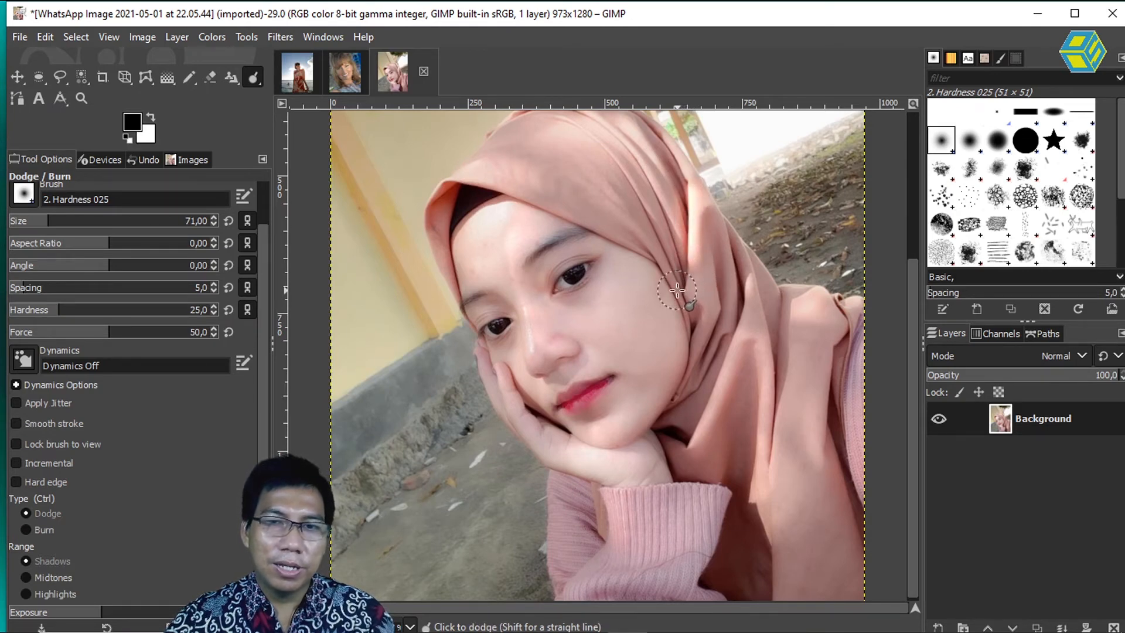
{"action": "left_click", "coordinate": [34, 579]}
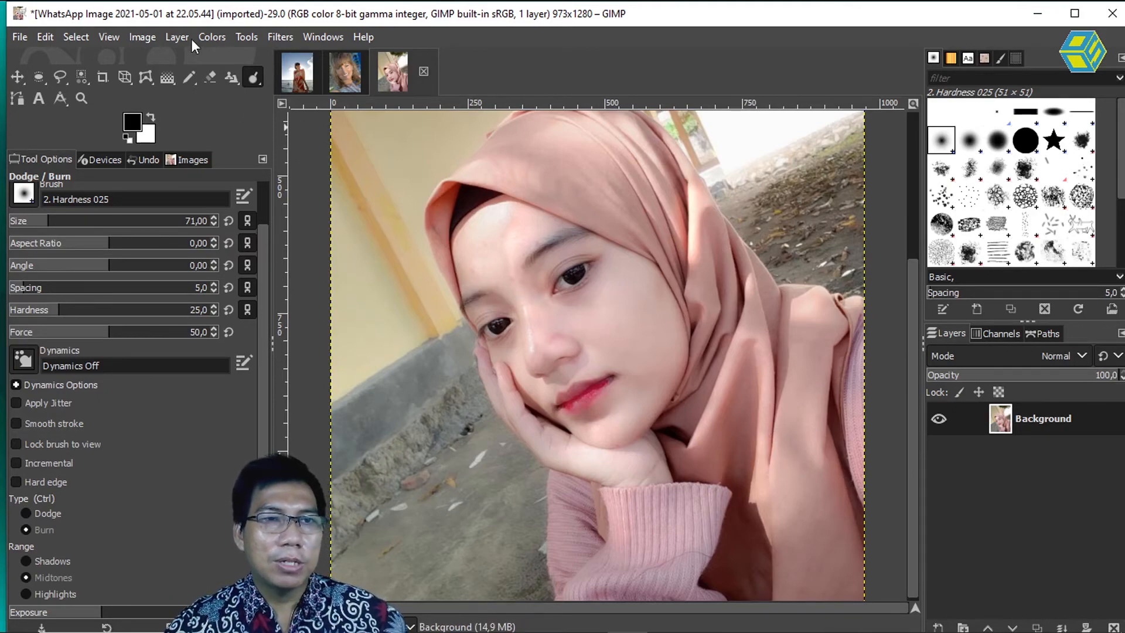
Step: Create a new blank image 1000 px wide and 800 px high
{"action": "left_click", "coordinate": [22, 34]}
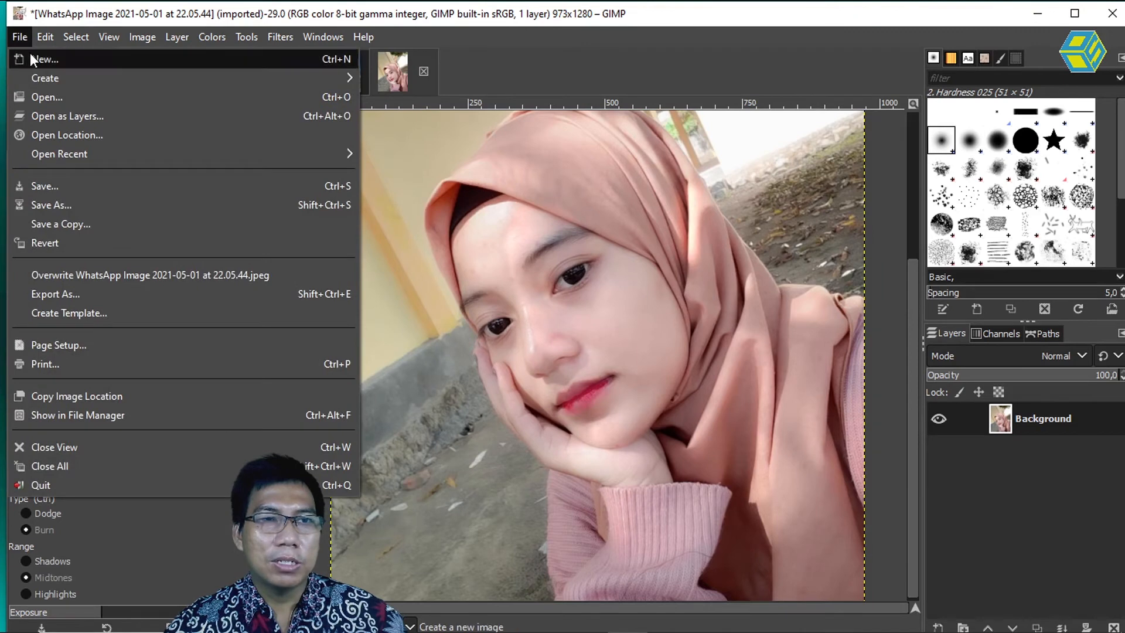
{"action": "key", "text": "Escape"}
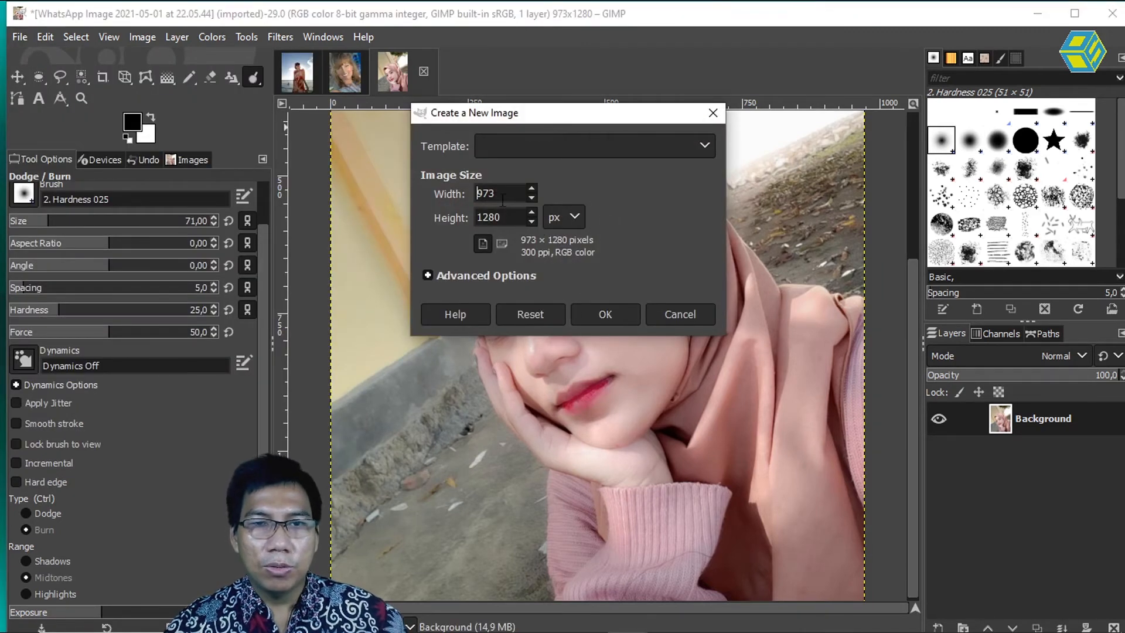
{"action": "left_click_drag", "start_coordinate": [505, 192], "coordinate": [403, 179]}
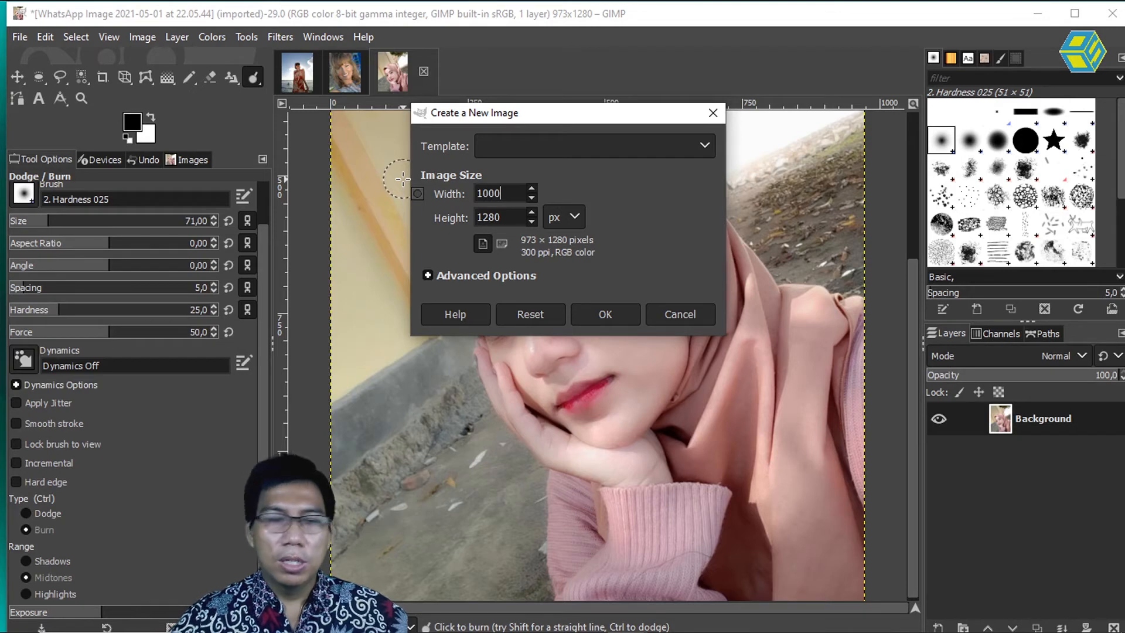
{"action": "type", "text": "1000"}
{"action": "key", "text": "Tab"}
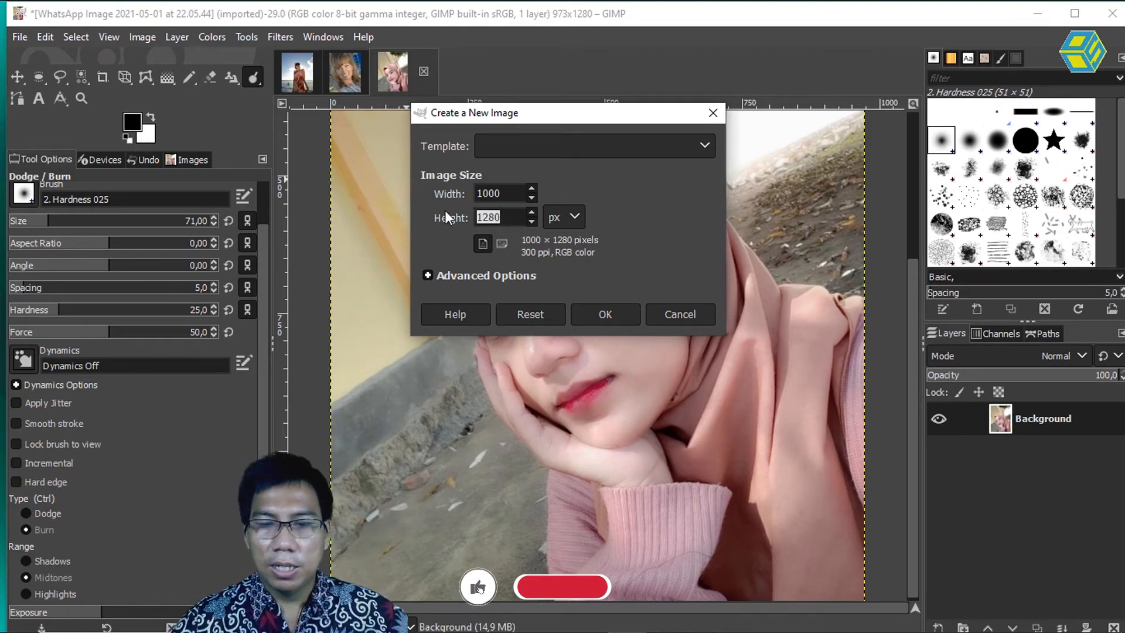
{"action": "type", "text": "800"}
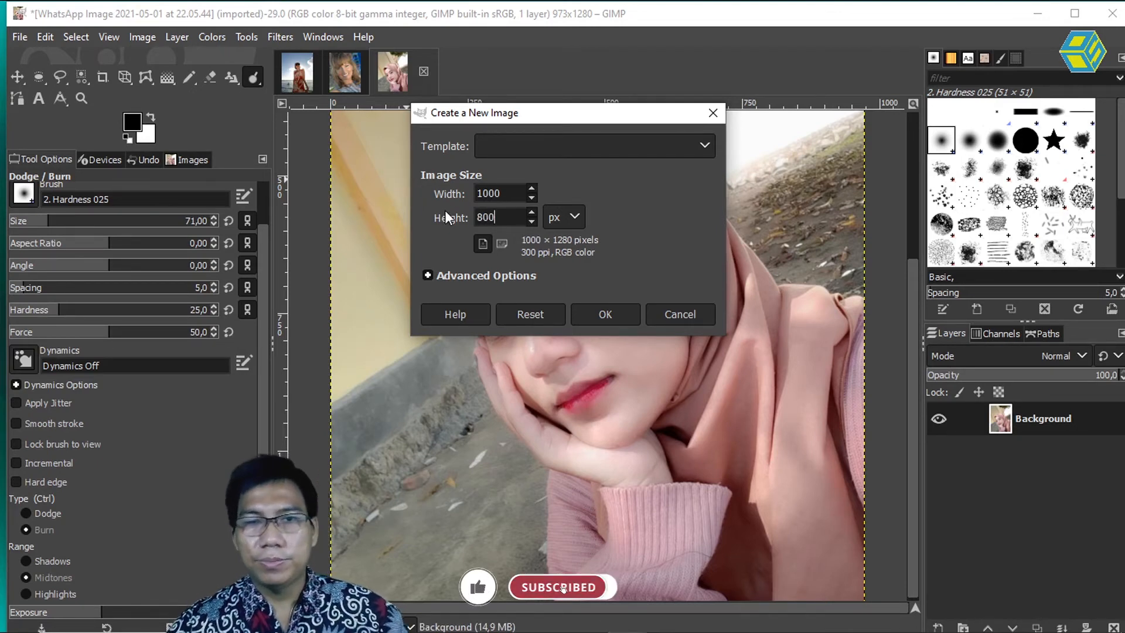
{"action": "left_click", "coordinate": [509, 191]}
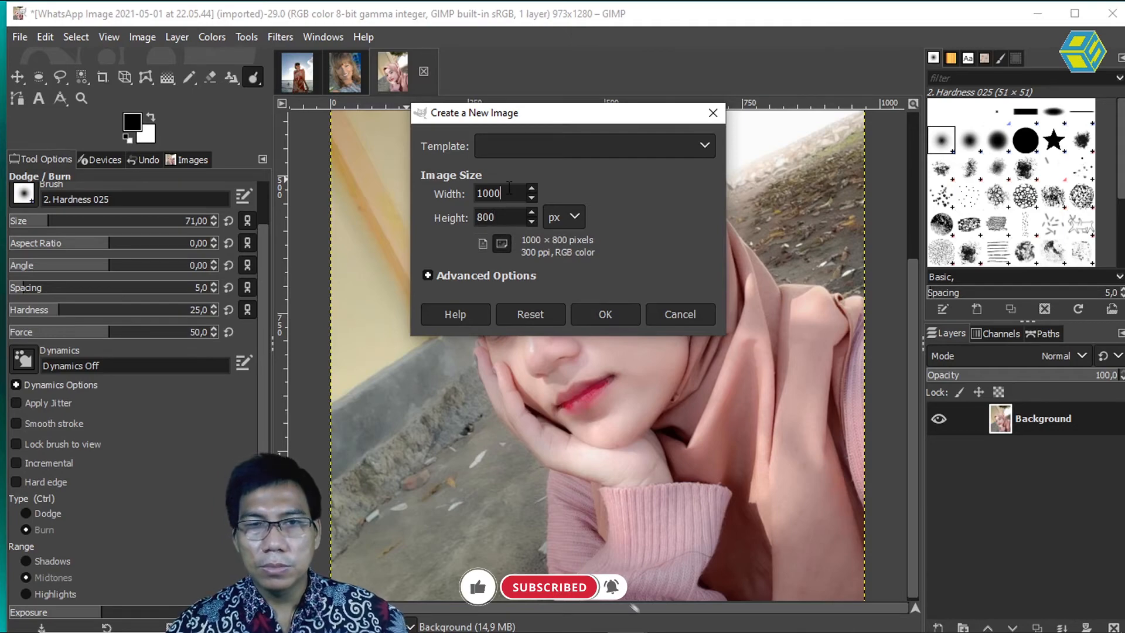
{"action": "left_click", "coordinate": [605, 315]}
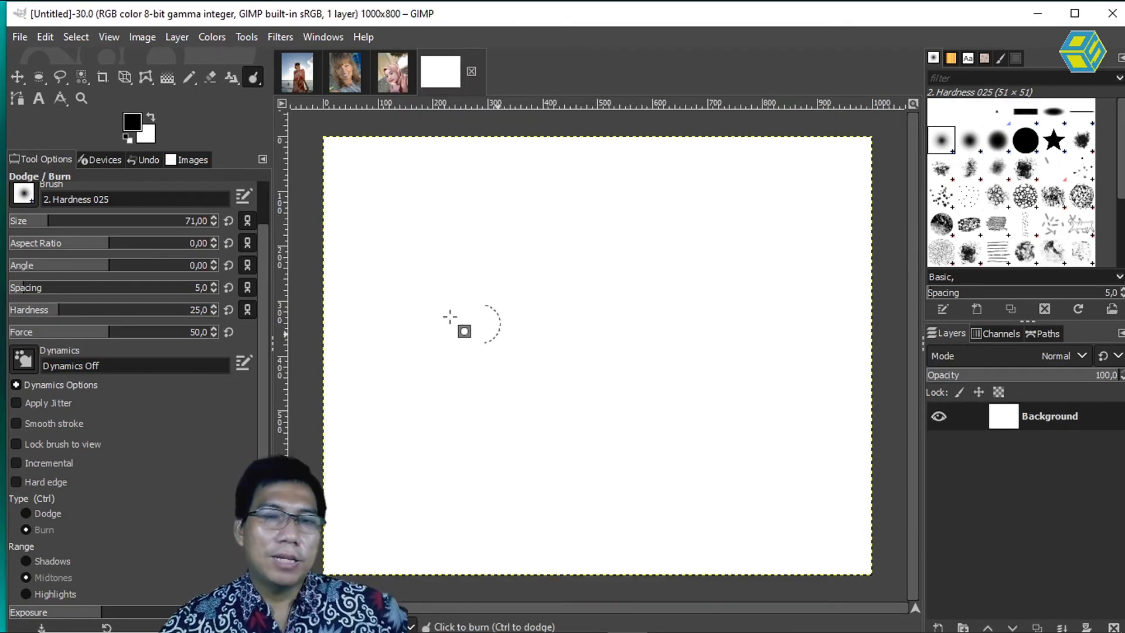
Step: Draw a closed freehand selection in the shape of an apple, about 510 px wide, near the middle of the canvas
{"action": "left_click", "coordinate": [61, 77]}
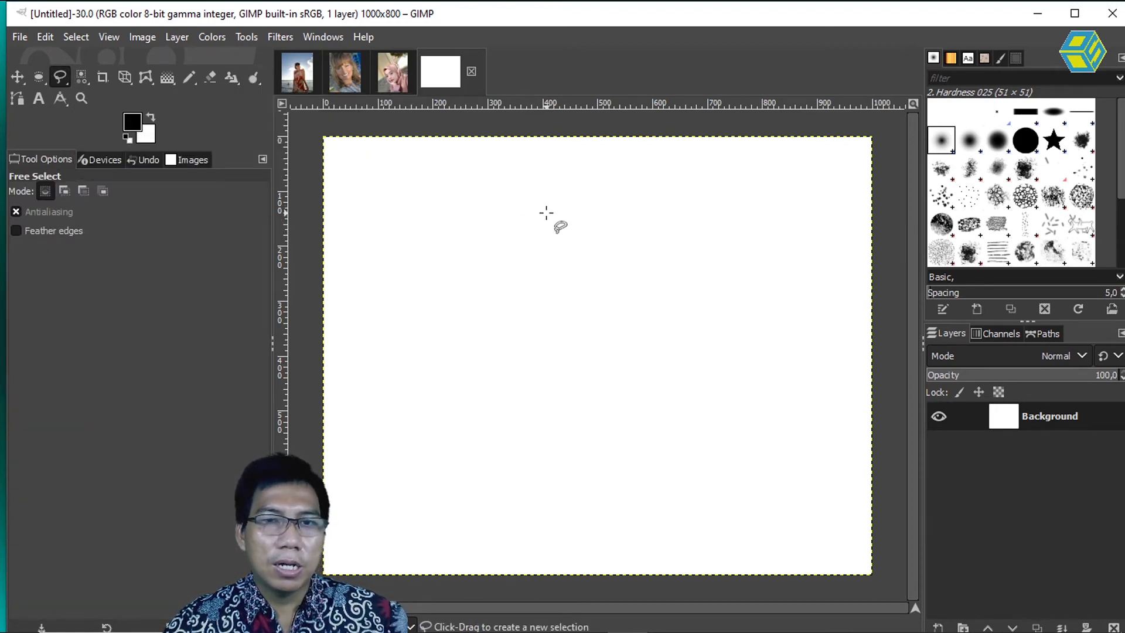
{"action": "left_click_drag", "start_coordinate": [561, 228], "coordinate": [631, 209]}
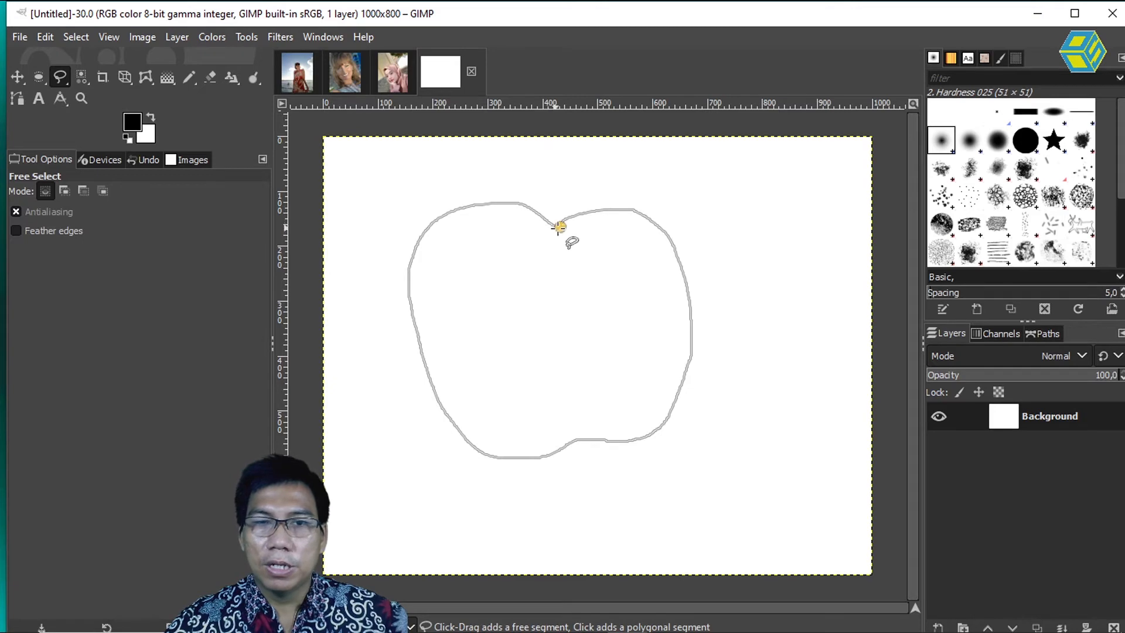
{"action": "key", "text": "Return"}
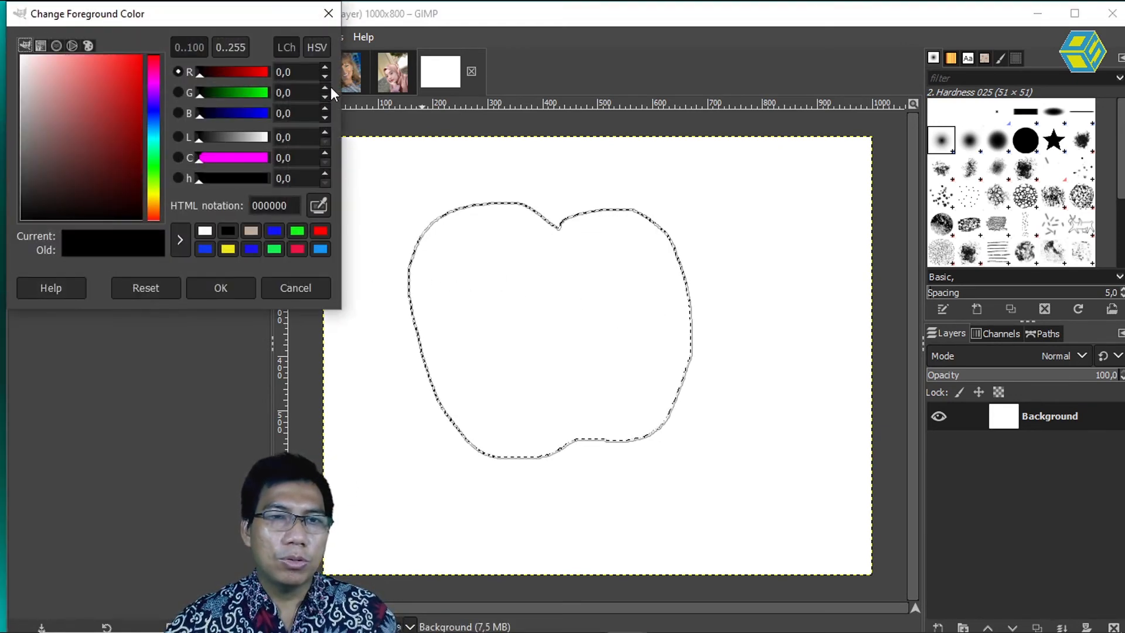
Step: Set the foreground colour to red cf0e0e, fill the apple selection with it and deselect
{"action": "mouse_move", "coordinate": [128, 75]}
{"action": "left_mouse_down"}
{"action": "mouse_move", "coordinate": [129, 59]}
{"action": "mouse_move", "coordinate": [134, 86]}
{"action": "left_mouse_up"}
{"action": "left_click", "coordinate": [235, 291]}
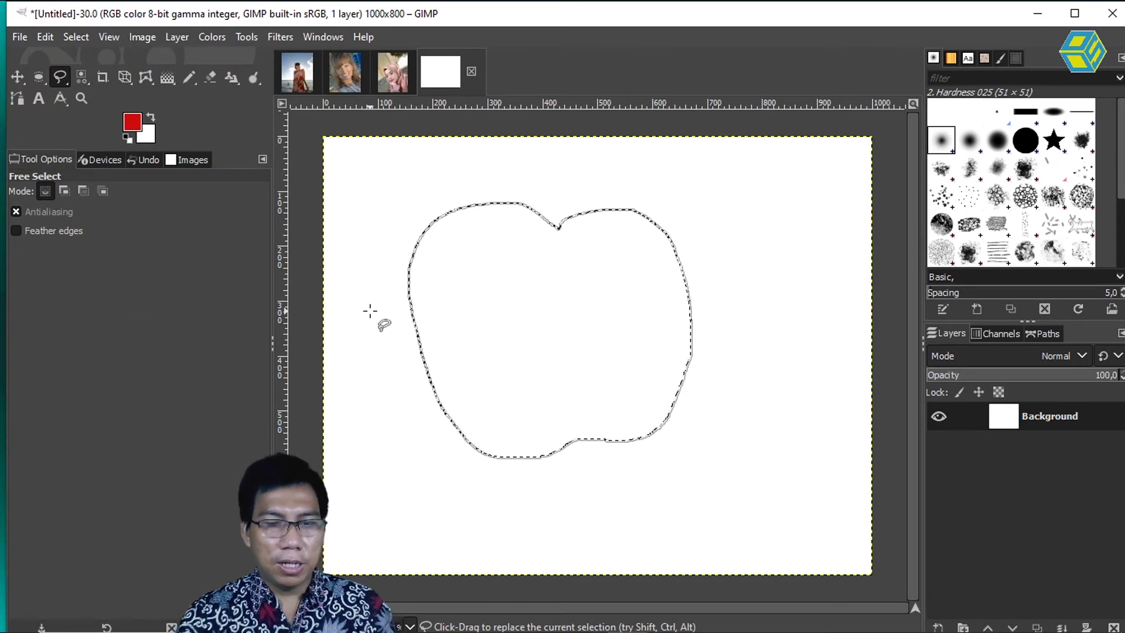
{"action": "key", "text": "ctrl+comma"}
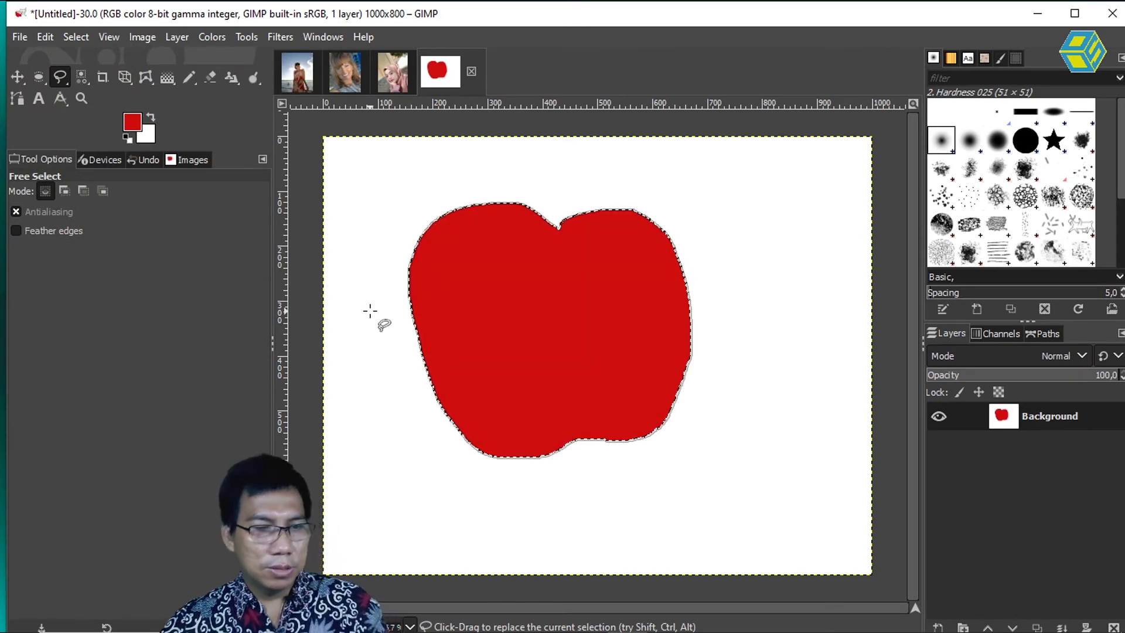
{"action": "key", "text": "shift+ctrl+a"}
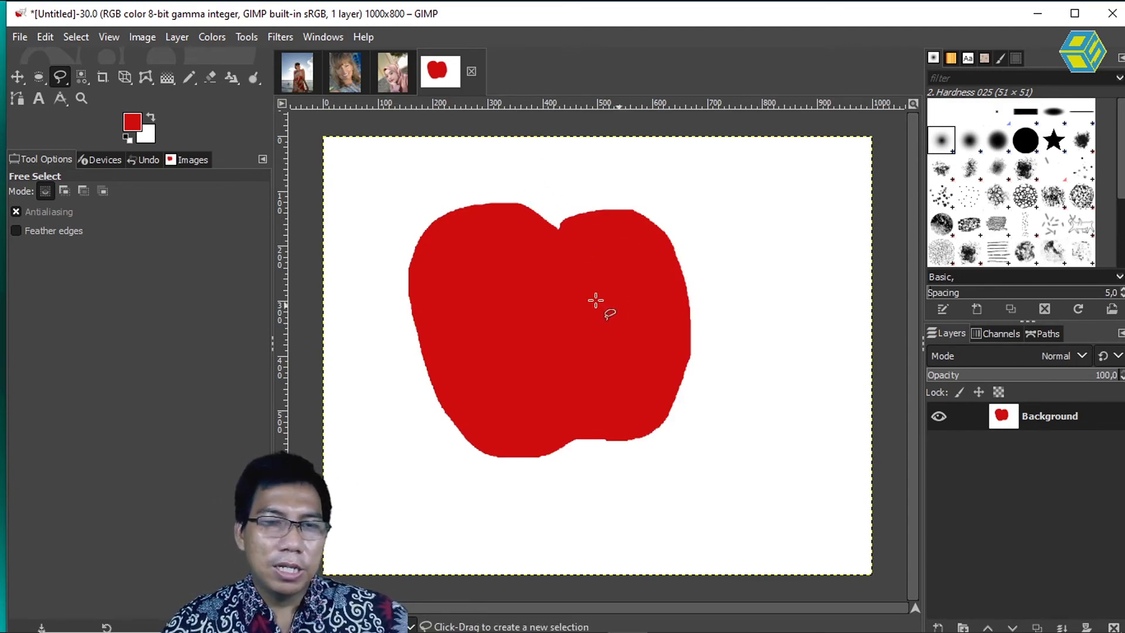
Step: Activate the Dodge / Burn tool with type Dodge and range Highlights
{"action": "left_click", "coordinate": [253, 79]}
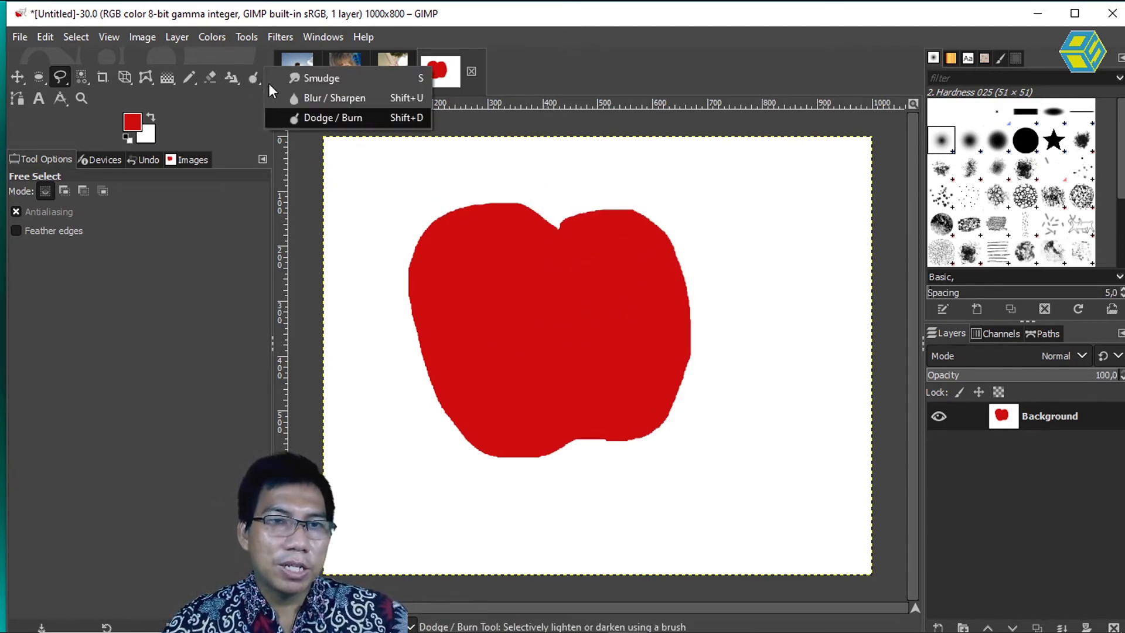
{"action": "left_click", "coordinate": [314, 118]}
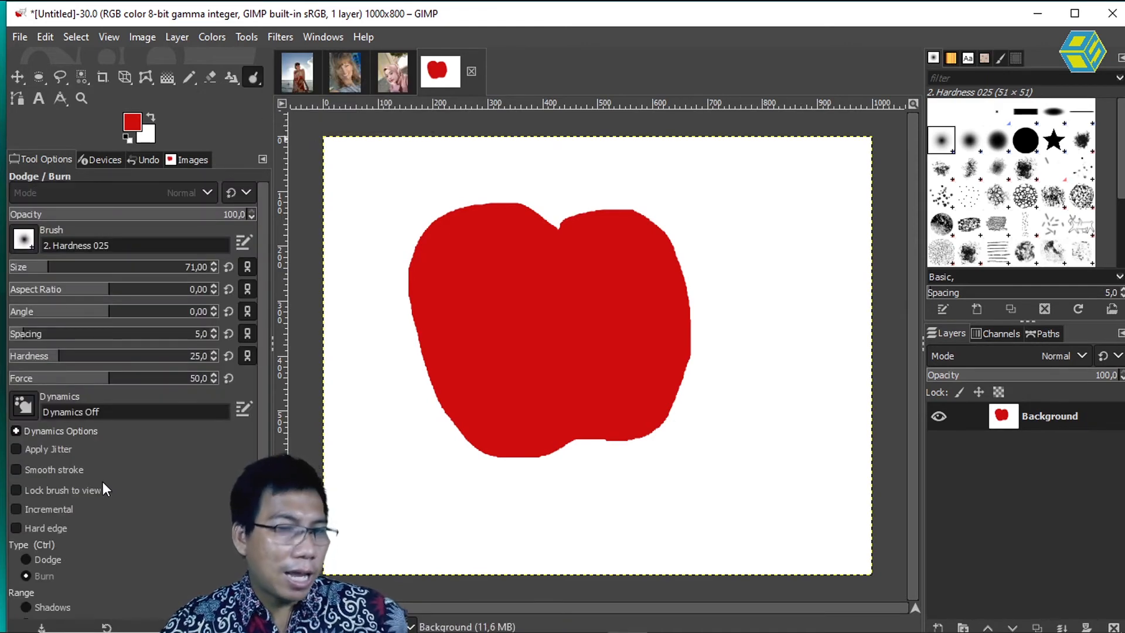
{"action": "scroll", "coordinate": [259, 431], "scroll_direction": "down", "scroll_amount": 2}
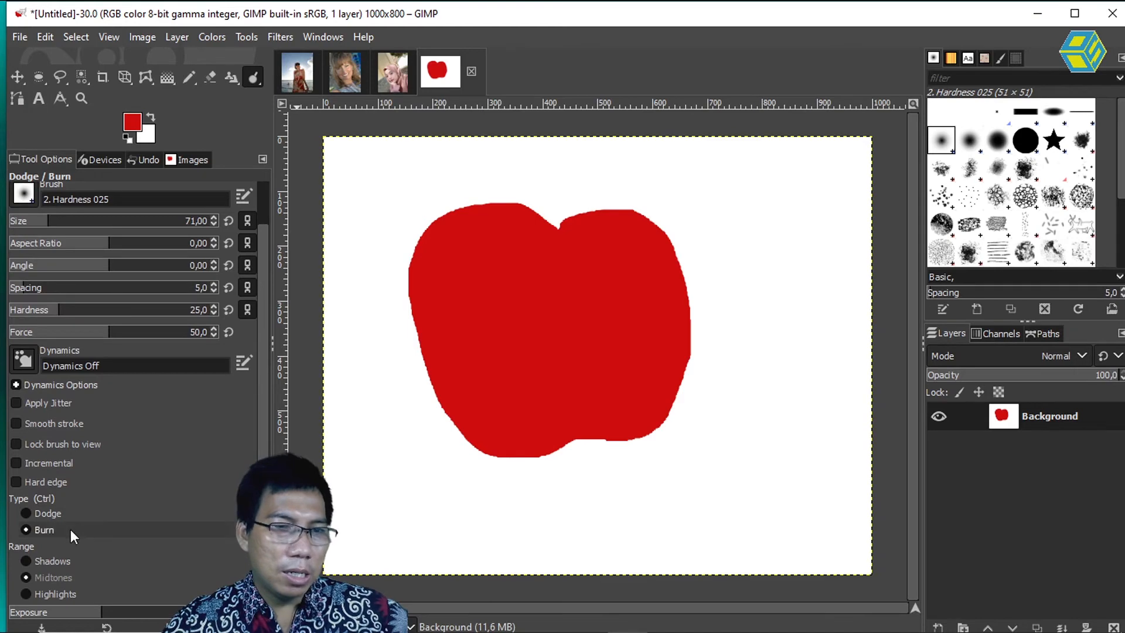
{"action": "left_click", "coordinate": [54, 513]}
{"action": "left_click", "coordinate": [59, 593]}
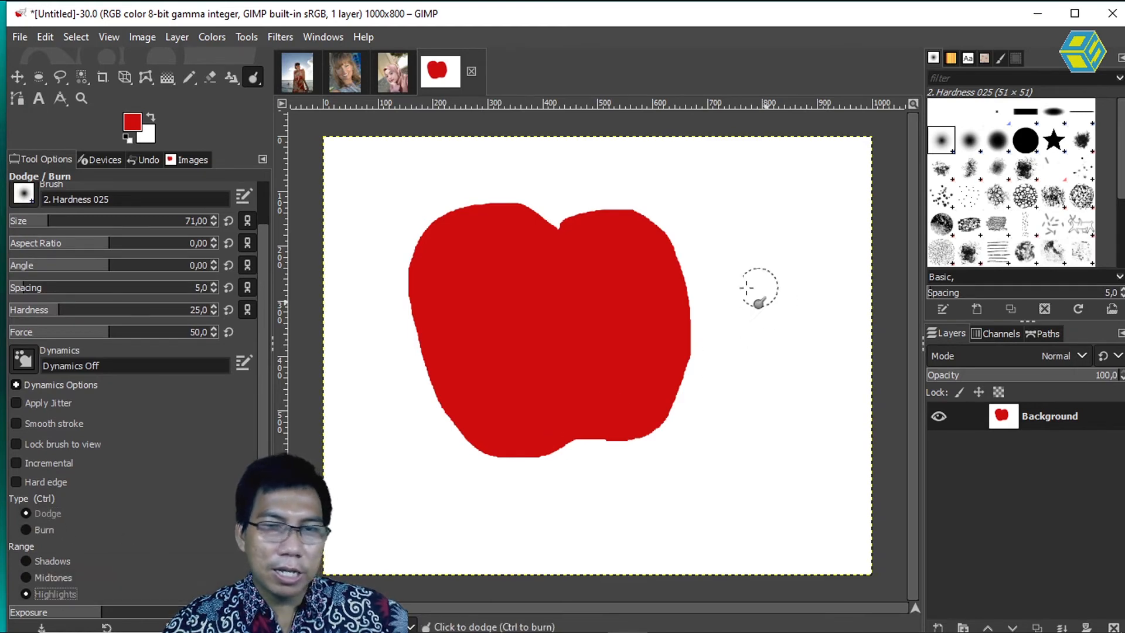
Step: Dodge a round highlight on the apple's upper right lobe with brush size 124, and set the type to Burn
{"action": "key", "text": "bracketright"}
{"action": "key", "text": "bracketright"}
{"action": "key", "text": "bracketright"}
{"action": "key", "text": "bracketright"}
{"action": "key", "text": "bracketright"}
{"action": "key", "text": "bracketright"}
{"action": "key", "text": "bracketright"}
{"action": "key", "text": "bracketright"}
{"action": "key", "text": "bracketright"}
{"action": "key", "text": "bracketright"}
{"action": "key", "text": "bracketright"}
{"action": "key", "text": "bracketright"}
{"action": "key", "text": "bracketright"}
{"action": "key", "text": "bracketright"}
{"action": "key", "text": "bracketright"}
{"action": "key", "text": "bracketright"}
{"action": "key", "text": "bracketright"}
{"action": "key", "text": "bracketright"}
{"action": "key", "text": "bracketright"}
{"action": "key", "text": "bracketright"}
{"action": "key", "text": "bracketright"}
{"action": "key", "text": "bracketright"}
{"action": "key", "text": "bracketright"}
{"action": "key", "text": "bracketright"}
{"action": "key", "text": "bracketright"}
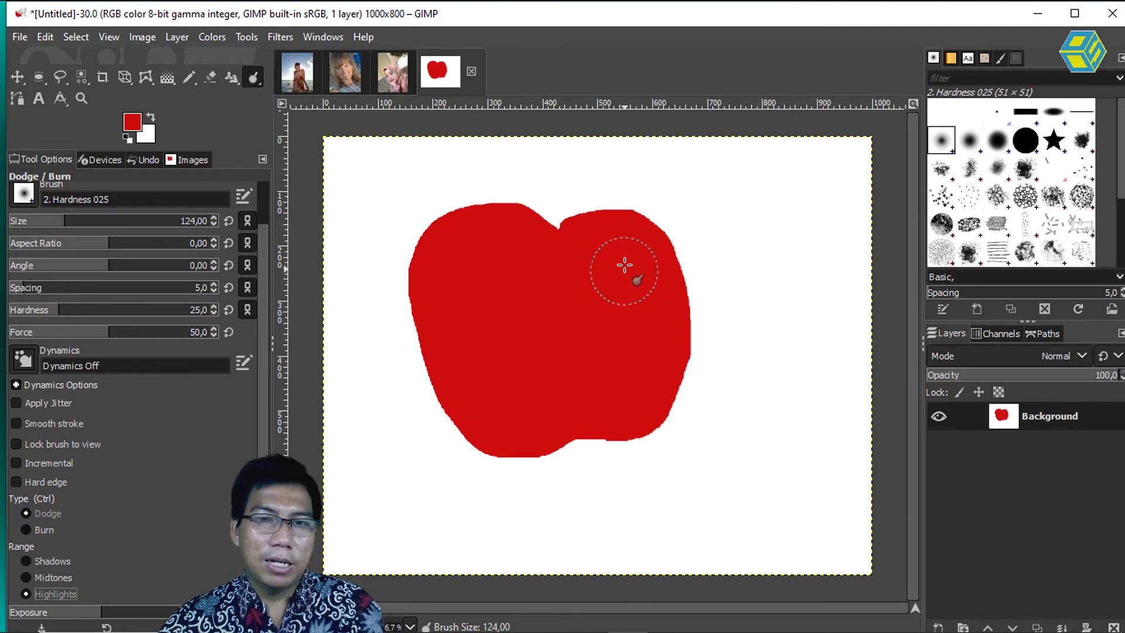
{"action": "mouse_move", "coordinate": [613, 281]}
{"action": "left_mouse_down"}
{"action": "mouse_move", "coordinate": [610, 253]}
{"action": "mouse_move", "coordinate": [625, 269]}
{"action": "mouse_move", "coordinate": [610, 238]}
{"action": "mouse_move", "coordinate": [633, 246]}
{"action": "mouse_move", "coordinate": [616, 268]}
{"action": "left_mouse_up"}
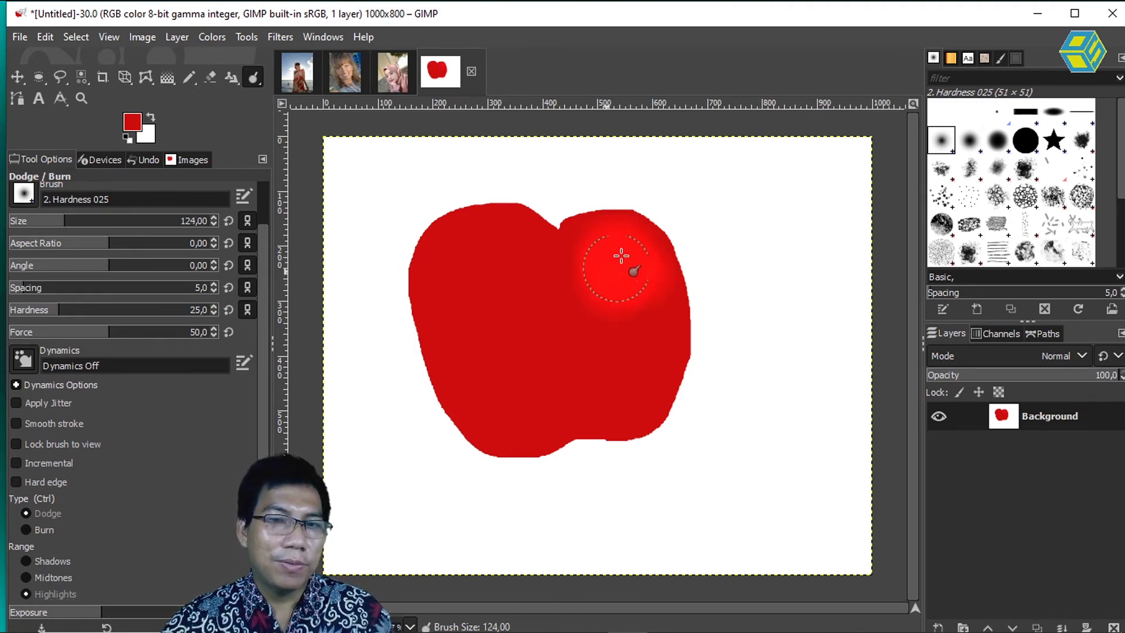
{"action": "key", "text": "ctrl"}
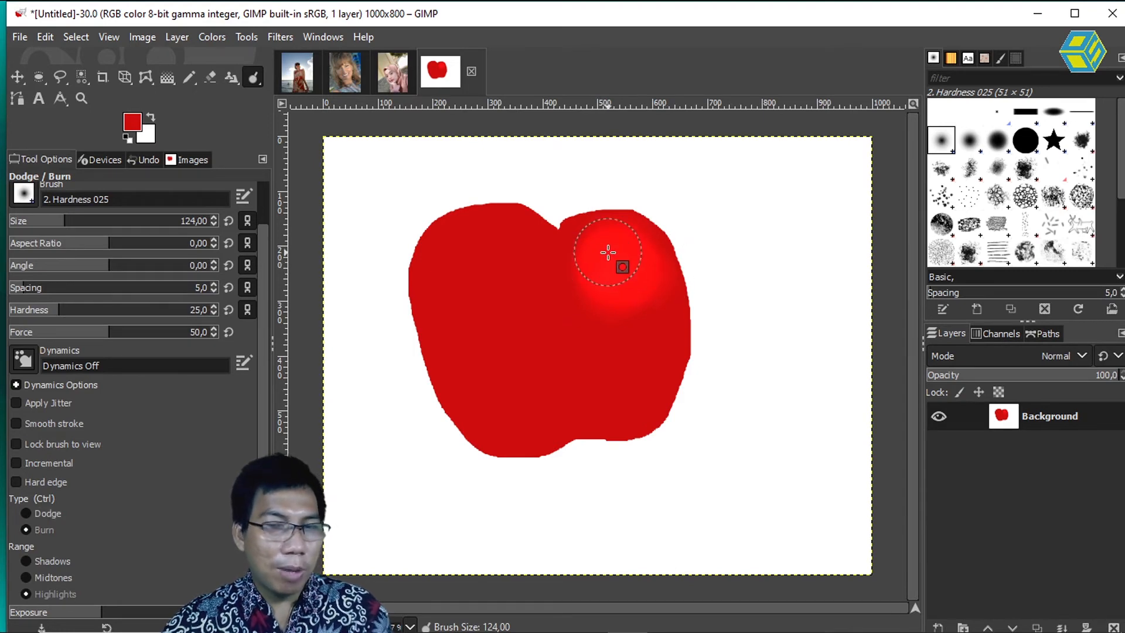
{"action": "left_click", "coordinate": [35, 531]}
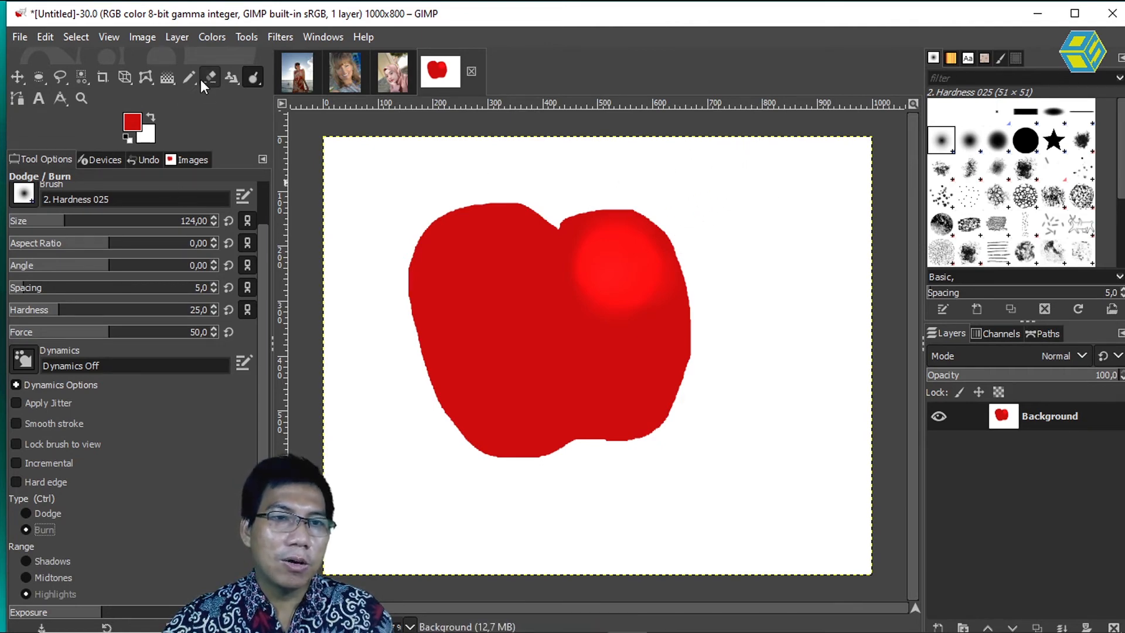
Step: Activate the Paintbrush tool and set the foreground colour to yellow-orange ffc10f
{"action": "left_click", "coordinate": [184, 77]}
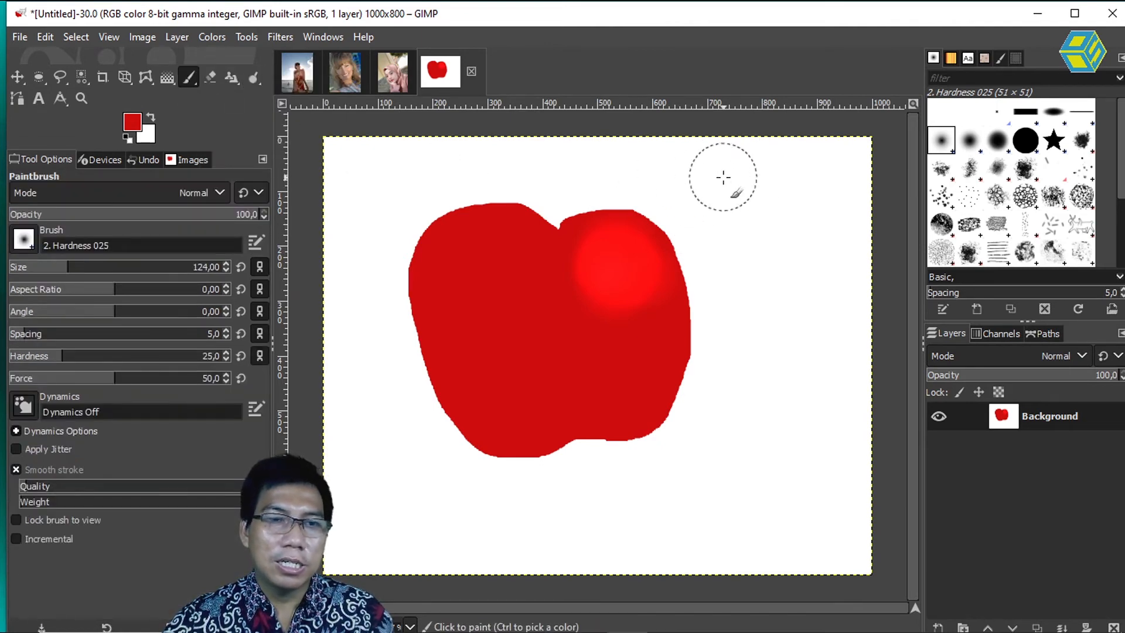
{"action": "left_click", "coordinate": [132, 123]}
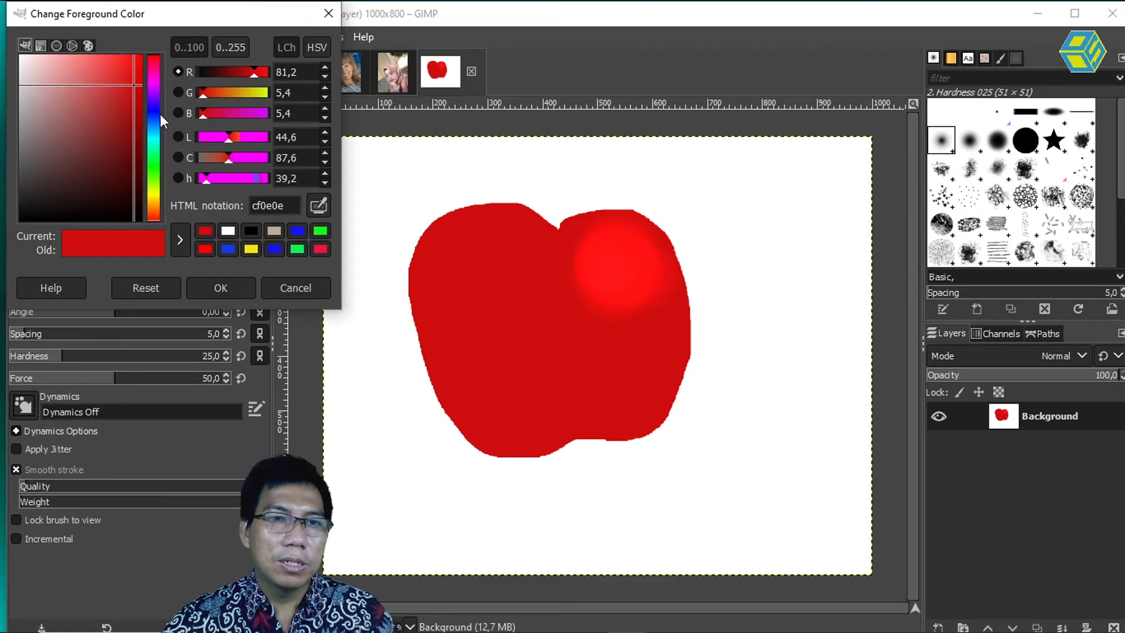
{"action": "left_click", "coordinate": [153, 193]}
{"action": "left_click", "coordinate": [153, 207]}
{"action": "left_click", "coordinate": [154, 201]}
{"action": "left_click", "coordinate": [133, 55]}
{"action": "left_click_drag", "start_coordinate": [133, 55], "coordinate": [135, 55]}
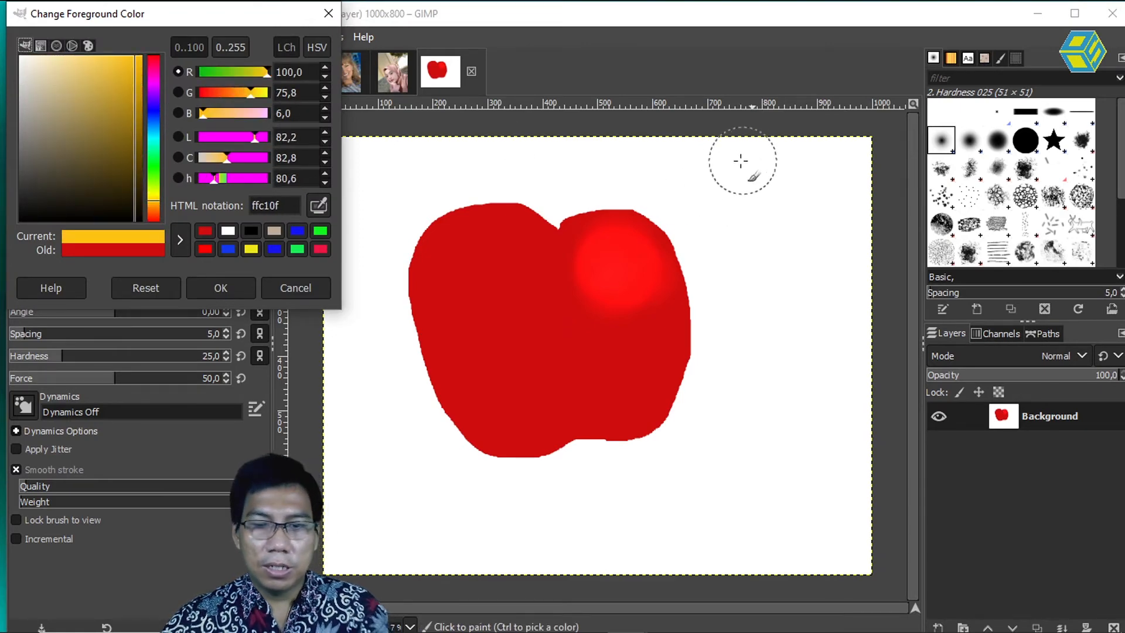
{"action": "left_click", "coordinate": [709, 92]}
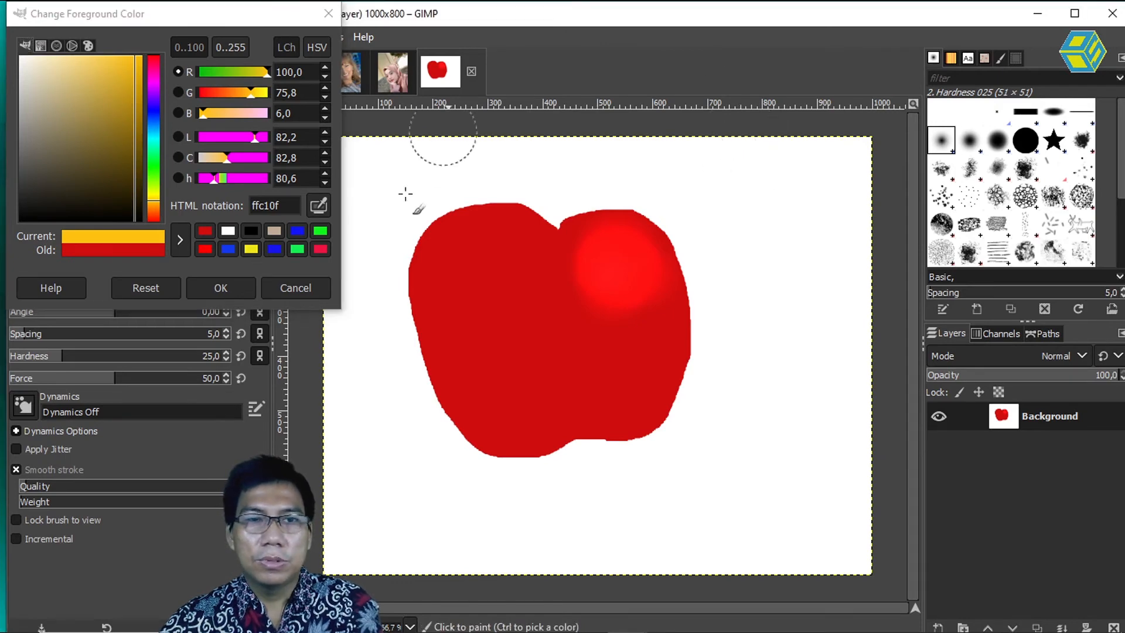
{"action": "left_click", "coordinate": [247, 293]}
Step: Paint a small yellow sun above and to the right of the apple, with rays around it at brush size 11
{"action": "key", "text": "bracketleft"}
{"action": "key", "text": "bracketleft"}
{"action": "key", "text": "bracketleft"}
{"action": "key", "text": "bracketleft"}
{"action": "key", "text": "bracketleft"}
{"action": "key", "text": "bracketleft"}
{"action": "key", "text": "bracketleft"}
{"action": "key", "text": "bracketleft"}
{"action": "key", "text": "bracketleft"}
{"action": "key", "text": "bracketleft"}
{"action": "key", "text": "bracketleft"}
{"action": "key", "text": "bracketleft"}
{"action": "key", "text": "bracketleft"}
{"action": "key", "text": "bracketleft"}
{"action": "key", "text": "bracketleft"}
{"action": "key", "text": "bracketleft"}
{"action": "key", "text": "bracketleft"}
{"action": "key", "text": "bracketleft"}
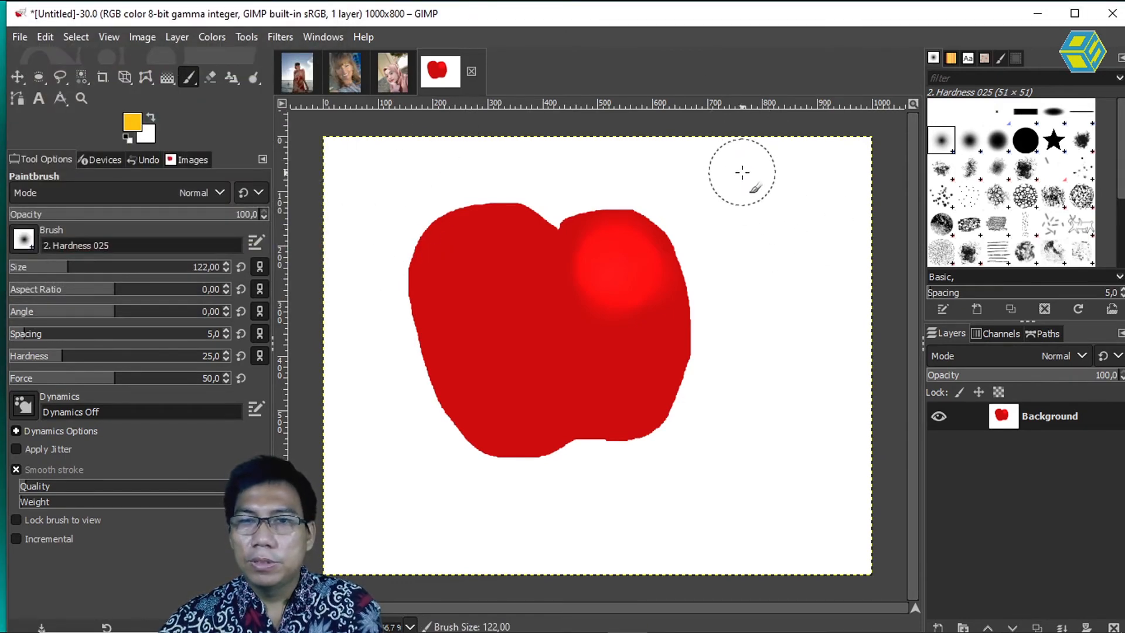
{"action": "key", "text": "bracketleft"}
{"action": "key", "text": "bracketleft"}
{"action": "key", "text": "bracketleft"}
{"action": "key", "text": "bracketleft"}
{"action": "key", "text": "bracketleft"}
{"action": "key", "text": "bracketleft"}
{"action": "key", "text": "bracketleft"}
{"action": "key", "text": "bracketleft"}
{"action": "key", "text": "bracketleft"}
{"action": "key", "text": "bracketleft"}
{"action": "key", "text": "bracketleft"}
{"action": "key", "text": "bracketleft"}
{"action": "key", "text": "bracketleft"}
{"action": "key", "text": "bracketleft"}
{"action": "key", "text": "bracketleft"}
{"action": "key", "text": "bracketleft"}
{"action": "key", "text": "bracketleft"}
{"action": "key", "text": "bracketleft"}
{"action": "key", "text": "bracketleft"}
{"action": "key", "text": "bracketleft"}
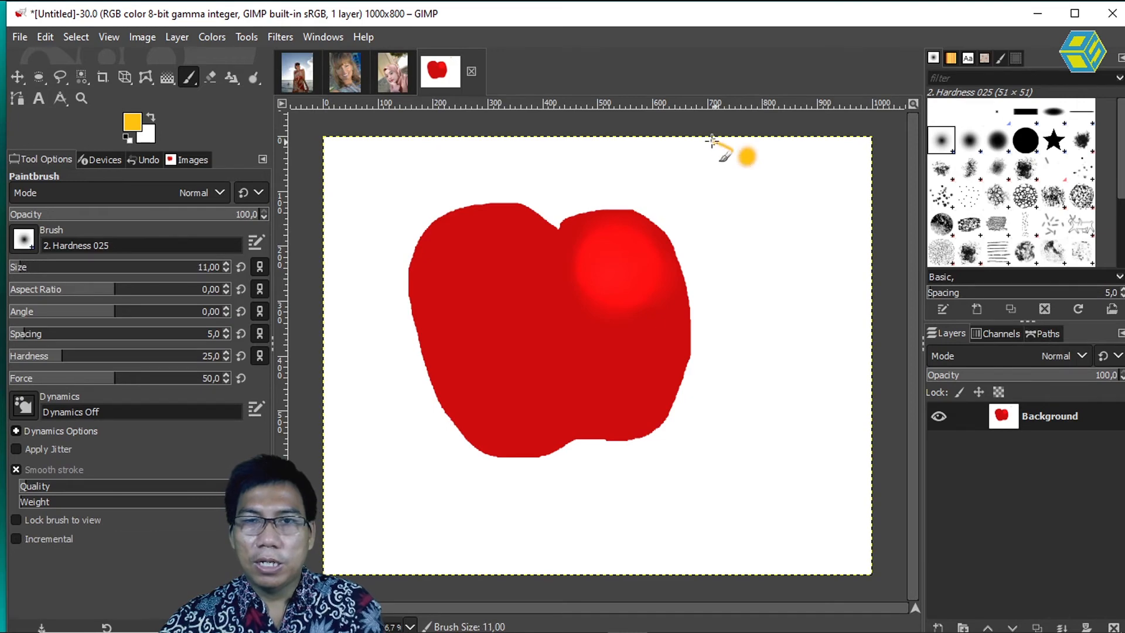
{"action": "mouse_move", "coordinate": [731, 174]}
{"action": "left_mouse_down"}
{"action": "mouse_move", "coordinate": [733, 211]}
{"action": "mouse_move", "coordinate": [762, 203]}
{"action": "left_mouse_up"}
{"action": "left_click_drag", "start_coordinate": [820, 148], "coordinate": [833, 147]}
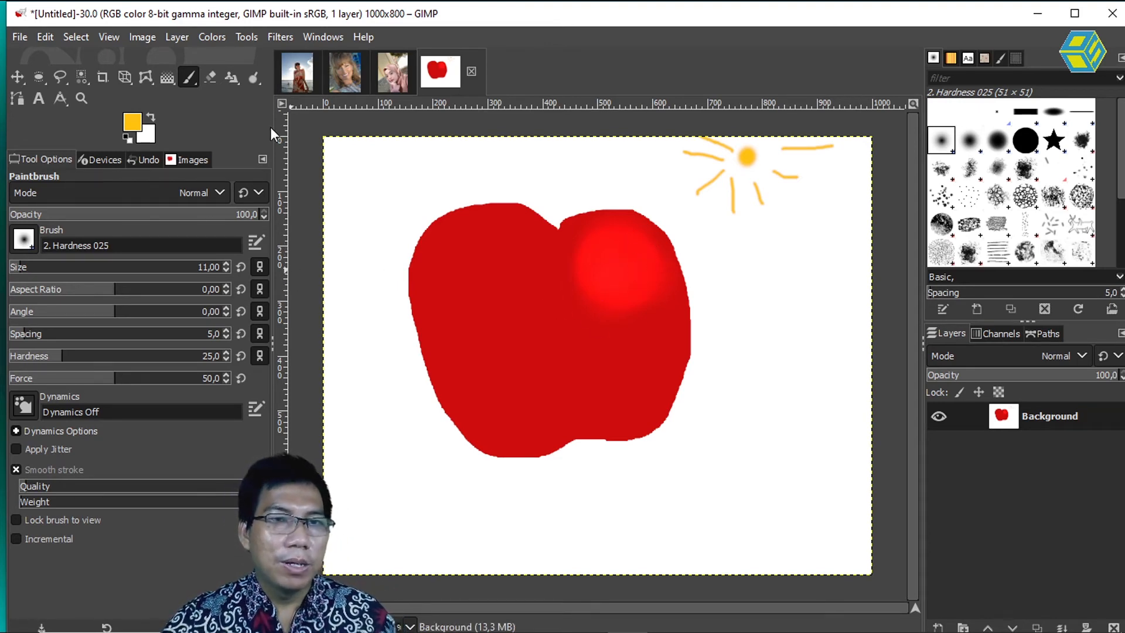
Step: Return to the Dodge / Burn tool with type Burn and enlarge the brush to size 87
{"action": "right_click", "coordinate": [252, 77]}
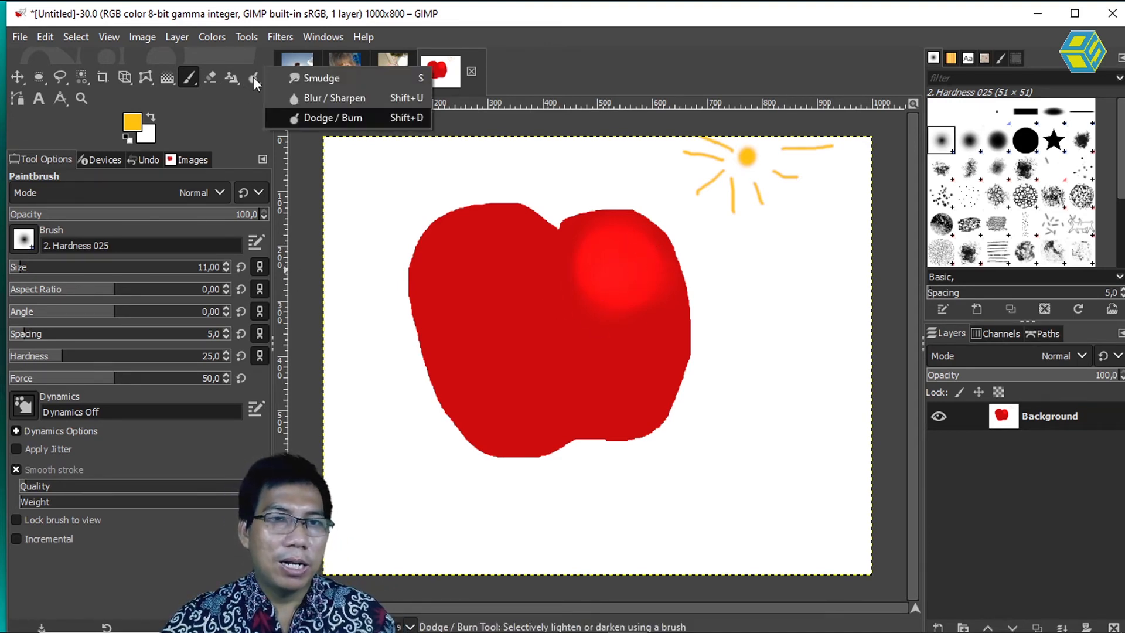
{"action": "left_click", "coordinate": [328, 118]}
{"action": "left_click", "coordinate": [30, 575]}
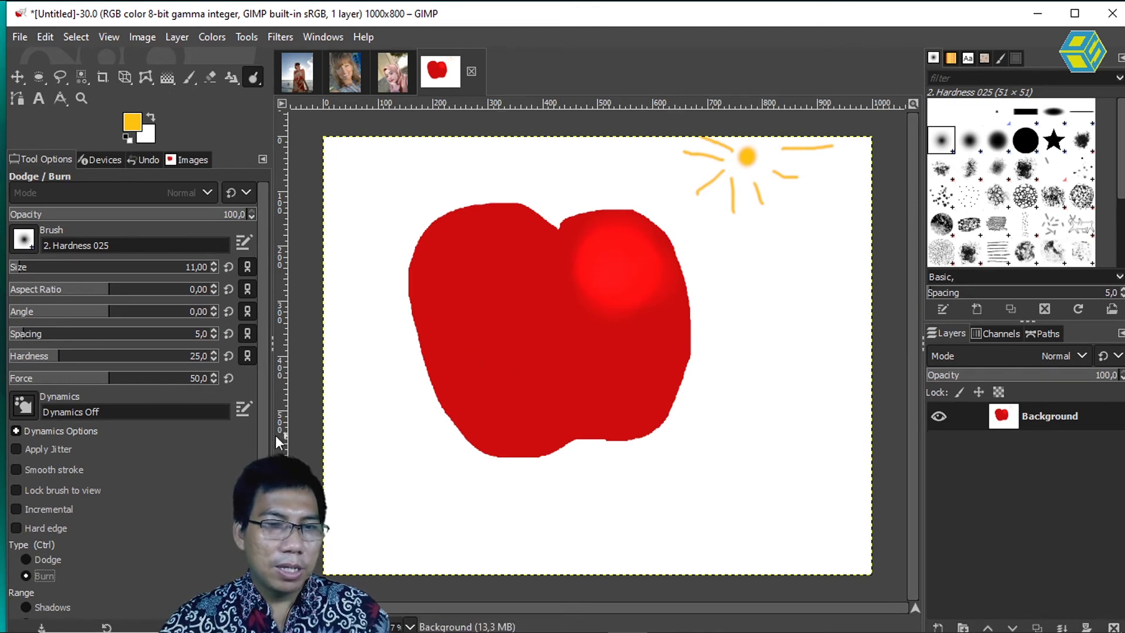
{"action": "scroll", "coordinate": [164, 561], "scroll_direction": "down", "scroll_amount": 2}
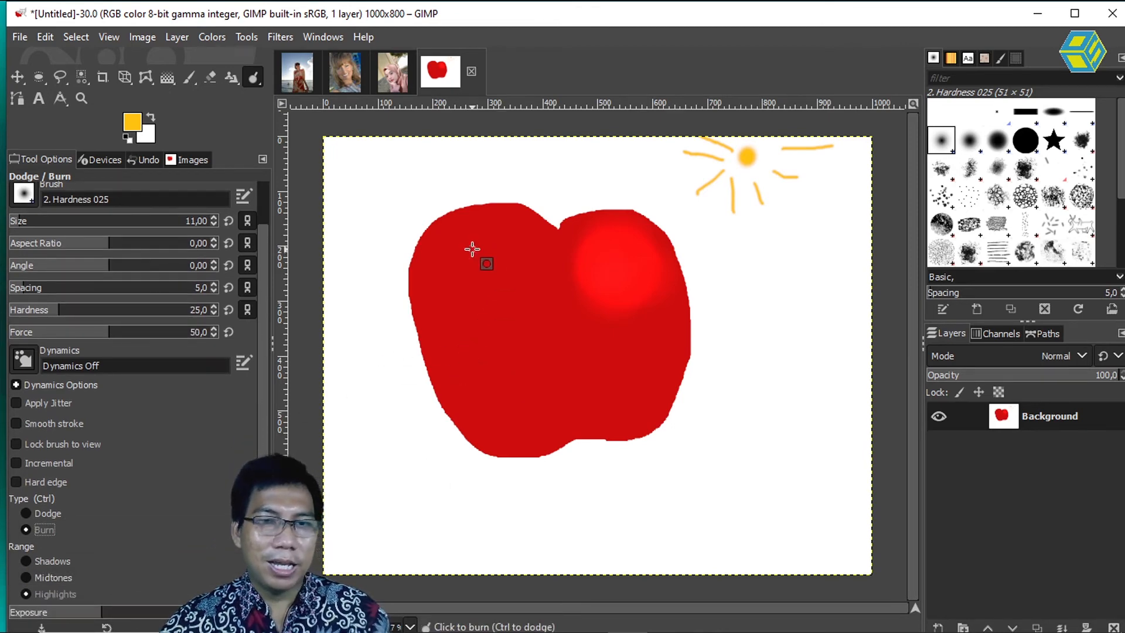
{"action": "key", "text": "bracketright"}
{"action": "key", "text": "bracketright"}
{"action": "key", "text": "bracketright"}
{"action": "key", "text": "bracketright"}
{"action": "key", "text": "bracketright"}
{"action": "key", "text": "bracketright"}
{"action": "key", "text": "bracketright"}
{"action": "key", "text": "bracketright"}
{"action": "key", "text": "bracketright"}
{"action": "key", "text": "bracketright"}
{"action": "key", "text": "bracketright"}
{"action": "key", "text": "bracketright"}
{"action": "key", "text": "bracketright"}
{"action": "key", "text": "bracketright"}
{"action": "key", "text": "bracketright"}
{"action": "key", "text": "bracketright"}
{"action": "key", "text": "bracketright"}
{"action": "key", "text": "bracketright"}
{"action": "key", "text": "bracketright"}
{"action": "key", "text": "bracketright"}
{"action": "key", "text": "bracketright"}
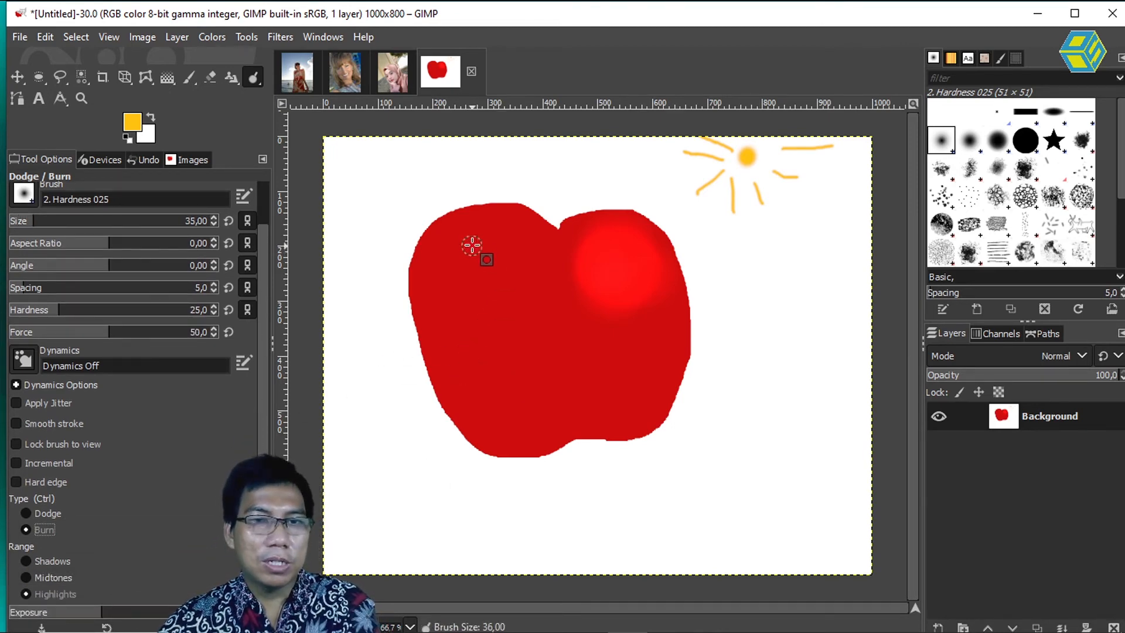
{"action": "key", "text": "bracketright"}
{"action": "key", "text": "bracketright"}
{"action": "key", "text": "bracketright"}
{"action": "key", "text": "bracketright"}
{"action": "key", "text": "bracketright"}
{"action": "key", "text": "bracketright"}
{"action": "key", "text": "bracketright"}
{"action": "key", "text": "bracketright"}
{"action": "key", "text": "bracketright"}
{"action": "key", "text": "bracketright"}
{"action": "key", "text": "bracketright"}
{"action": "key", "text": "bracketright"}
{"action": "key", "text": "bracketright"}
{"action": "key", "text": "bracketright"}
{"action": "key", "text": "bracketright"}
{"action": "key", "text": "bracketright"}
{"action": "key", "text": "bracketright"}
{"action": "key", "text": "bracketright"}
{"action": "key", "text": "bracketright"}
{"action": "key", "text": "bracketright"}
Step: Burn the highlights along the apple's left side and bottom to shade the areas facing away from the sun
{"action": "left_click_drag", "start_coordinate": [510, 228], "coordinate": [430, 232]}
{"action": "mouse_move", "coordinate": [425, 276]}
{"action": "left_mouse_down"}
{"action": "mouse_move", "coordinate": [428, 324]}
{"action": "mouse_move", "coordinate": [473, 422]}
{"action": "mouse_move", "coordinate": [476, 254]}
{"action": "mouse_move", "coordinate": [514, 212]}
{"action": "mouse_move", "coordinate": [463, 248]}
{"action": "mouse_move", "coordinate": [444, 351]}
{"action": "mouse_move", "coordinate": [478, 429]}
{"action": "mouse_move", "coordinate": [499, 448]}
{"action": "mouse_move", "coordinate": [620, 426]}
{"action": "mouse_move", "coordinate": [504, 413]}
{"action": "mouse_move", "coordinate": [459, 321]}
{"action": "mouse_move", "coordinate": [484, 248]}
{"action": "mouse_move", "coordinate": [506, 236]}
{"action": "mouse_move", "coordinate": [470, 335]}
{"action": "mouse_move", "coordinate": [554, 428]}
{"action": "mouse_move", "coordinate": [493, 354]}
{"action": "mouse_move", "coordinate": [512, 212]}
{"action": "mouse_move", "coordinate": [506, 273]}
{"action": "mouse_move", "coordinate": [540, 391]}
{"action": "mouse_move", "coordinate": [530, 255]}
{"action": "mouse_move", "coordinate": [521, 268]}
{"action": "mouse_move", "coordinate": [564, 388]}
{"action": "mouse_move", "coordinate": [604, 414]}
{"action": "mouse_move", "coordinate": [521, 370]}
{"action": "mouse_move", "coordinate": [523, 227]}
{"action": "mouse_move", "coordinate": [492, 327]}
{"action": "mouse_move", "coordinate": [525, 430]}
{"action": "mouse_move", "coordinate": [457, 314]}
{"action": "mouse_move", "coordinate": [466, 234]}
{"action": "mouse_move", "coordinate": [434, 268]}
{"action": "mouse_move", "coordinate": [465, 224]}
{"action": "mouse_move", "coordinate": [431, 293]}
{"action": "mouse_move", "coordinate": [486, 443]}
{"action": "mouse_move", "coordinate": [527, 432]}
{"action": "mouse_move", "coordinate": [498, 232]}
{"action": "mouse_move", "coordinate": [510, 330]}
{"action": "left_mouse_up"}
{"action": "left_click_drag", "start_coordinate": [417, 253], "coordinate": [441, 218]}
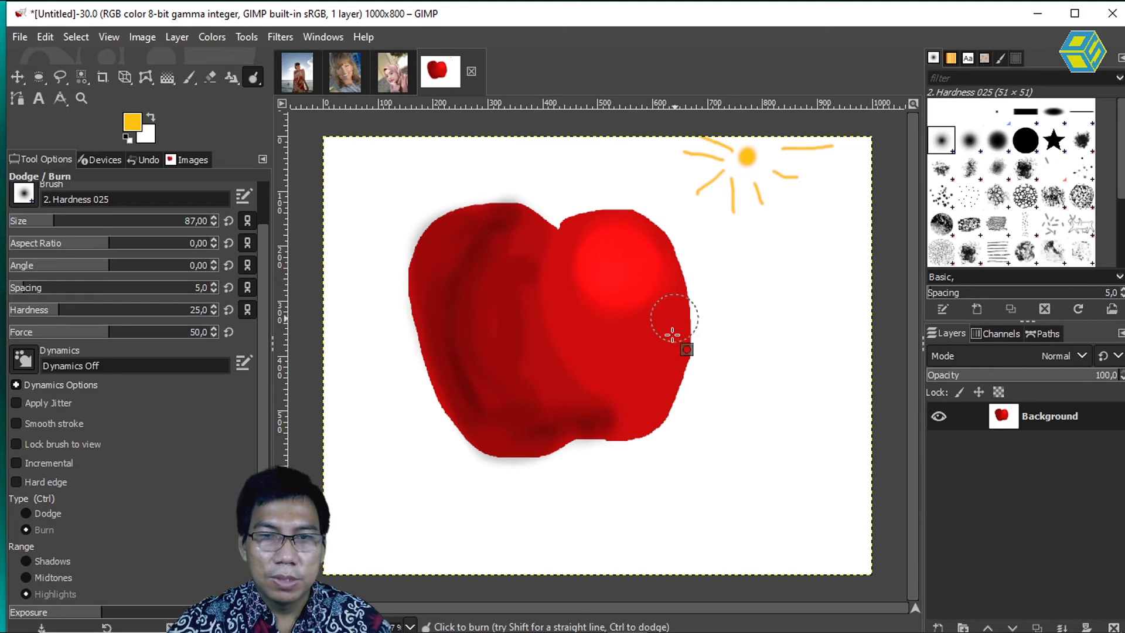
{"action": "mouse_move", "coordinate": [676, 391]}
{"action": "left_mouse_down"}
{"action": "mouse_move", "coordinate": [615, 421]}
{"action": "mouse_move", "coordinate": [572, 393]}
{"action": "left_mouse_up"}
{"action": "mouse_move", "coordinate": [630, 416]}
{"action": "left_mouse_down"}
{"action": "mouse_move", "coordinate": [527, 389]}
{"action": "mouse_move", "coordinate": [480, 322]}
{"action": "mouse_move", "coordinate": [459, 226]}
{"action": "mouse_move", "coordinate": [425, 309]}
{"action": "mouse_move", "coordinate": [441, 381]}
{"action": "mouse_move", "coordinate": [478, 441]}
{"action": "mouse_move", "coordinate": [648, 432]}
{"action": "mouse_move", "coordinate": [559, 430]}
{"action": "mouse_move", "coordinate": [422, 348]}
{"action": "mouse_move", "coordinate": [512, 216]}
{"action": "mouse_move", "coordinate": [509, 351]}
{"action": "left_mouse_up"}
{"action": "mouse_move", "coordinate": [546, 391]}
{"action": "left_mouse_down"}
{"action": "mouse_move", "coordinate": [600, 297]}
{"action": "mouse_move", "coordinate": [648, 317]}
{"action": "left_mouse_up"}
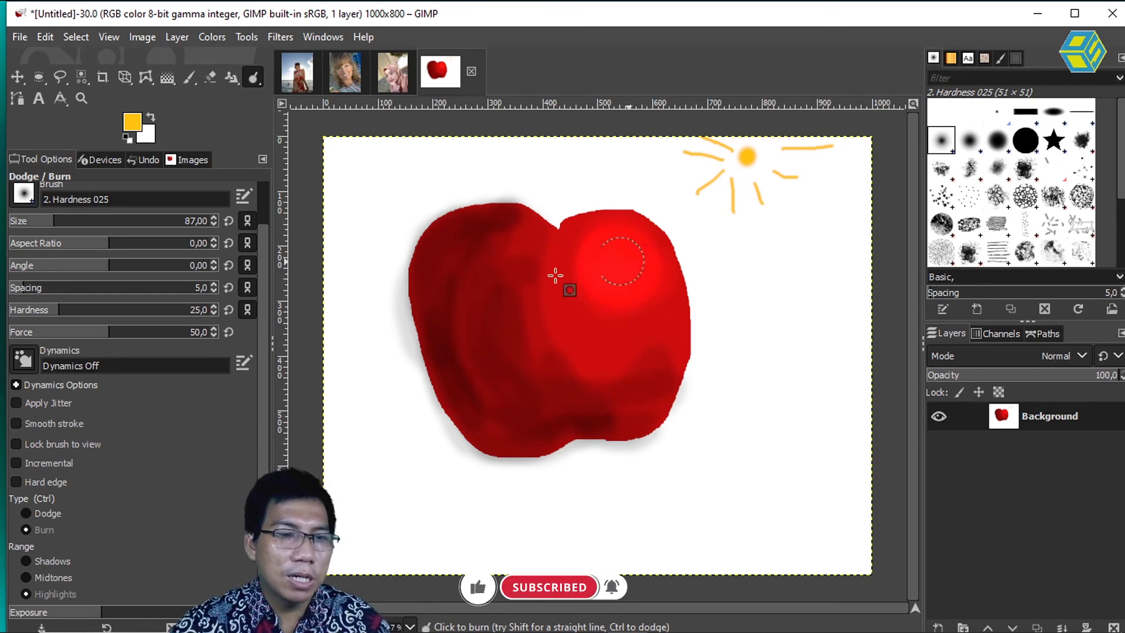
Step: Switch the type to Dodge with a higher exposure and test a highlight on the apple's upper right lobe, undoing the excess dabs
{"action": "left_click", "coordinate": [47, 513]}
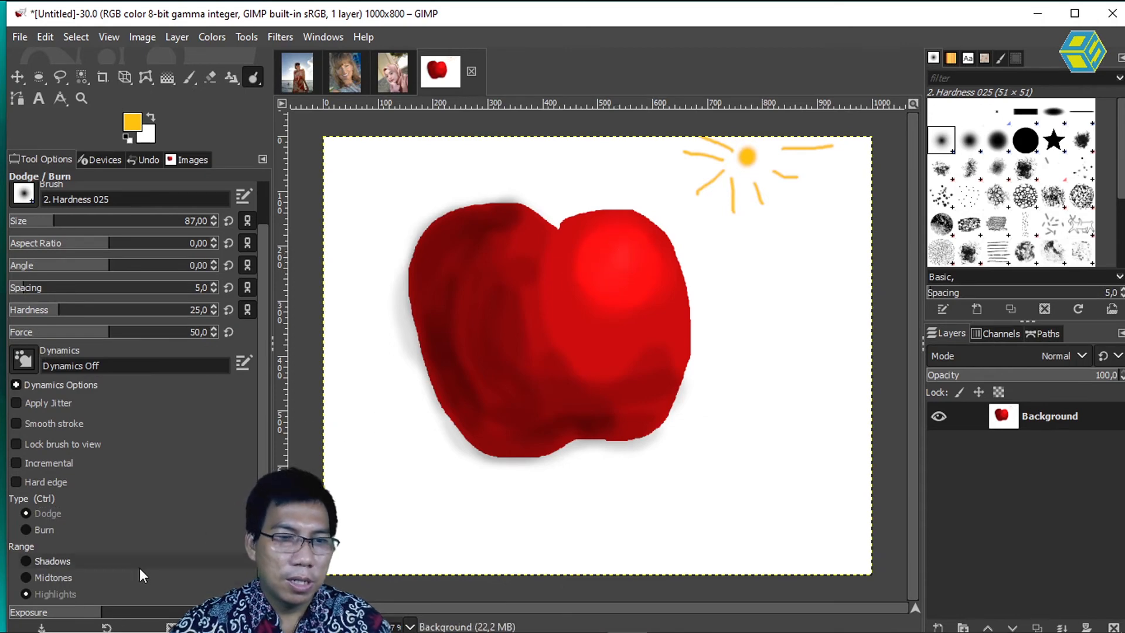
{"action": "left_click_drag", "start_coordinate": [104, 612], "coordinate": [172, 610]}
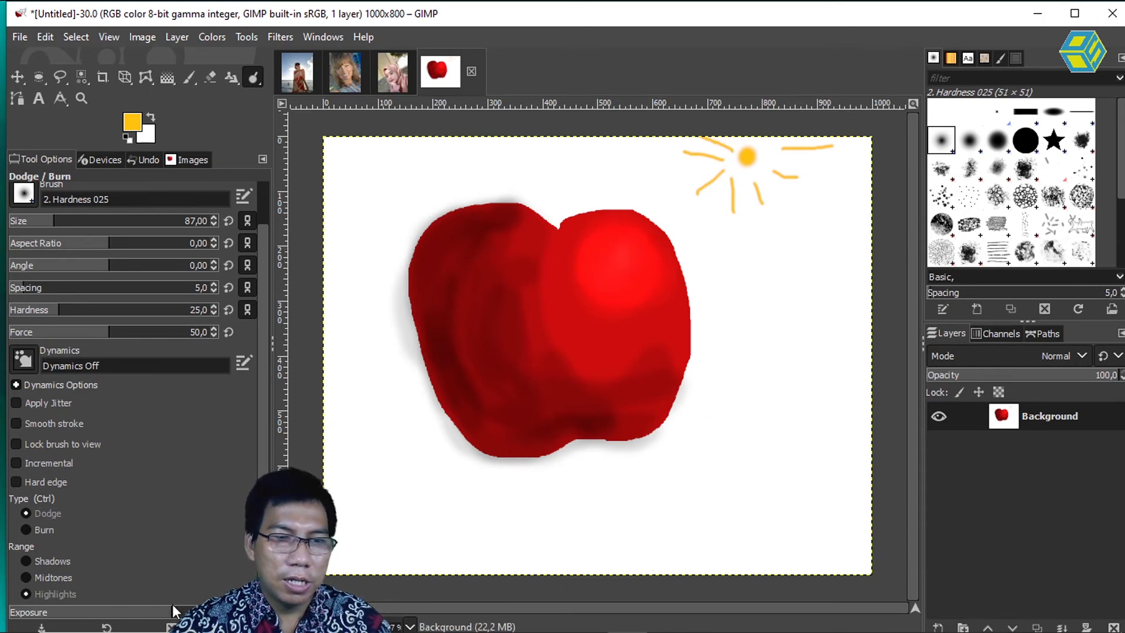
{"action": "left_click", "coordinate": [624, 254]}
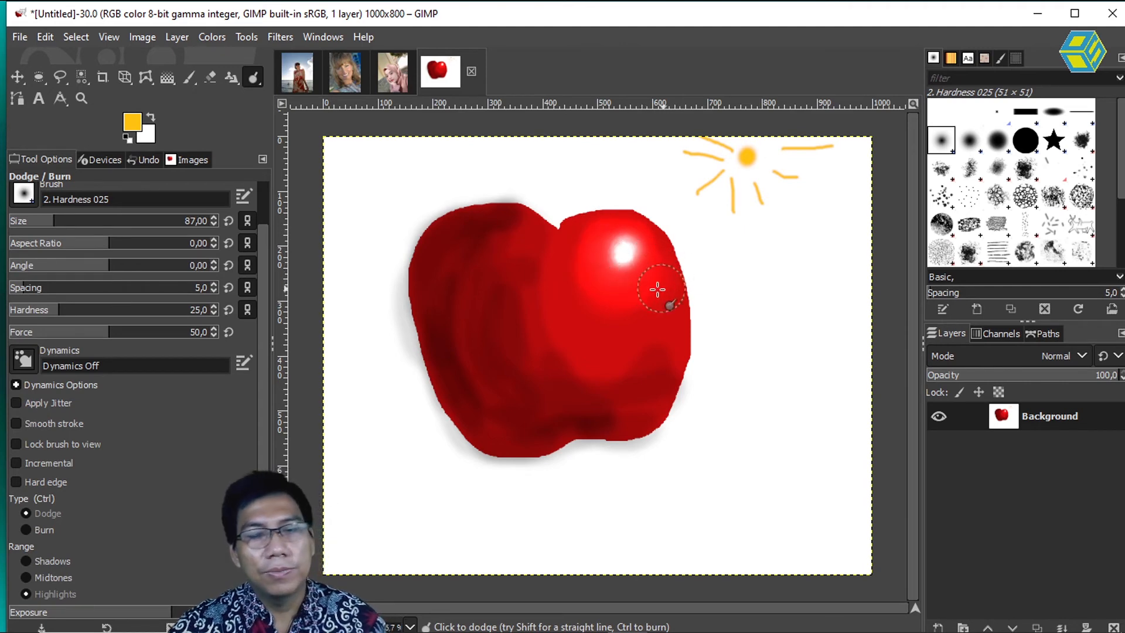
{"action": "key", "text": "ctrl"}
{"action": "key", "text": "ctrl+z"}
{"action": "key", "text": "ctrl+z"}
{"action": "key", "text": "ctrl+z"}
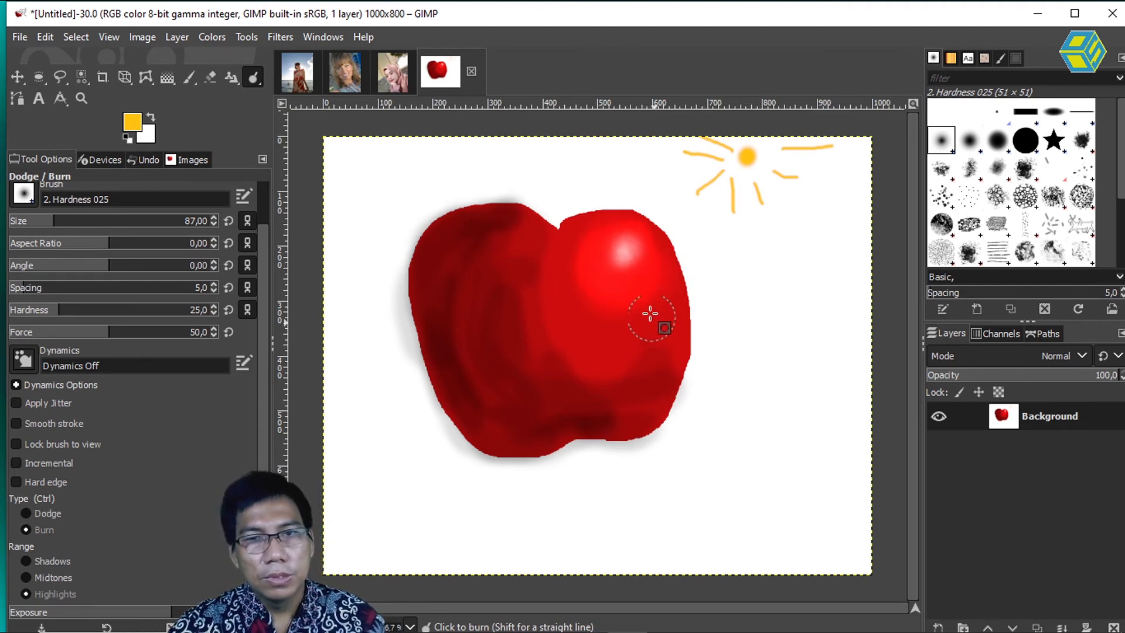
Step: Enlarge the brush to size 130 and dodge a bright white highlight on the apple's upper right lobe, facing the sun
{"action": "key", "text": "bracketright"}
{"action": "key", "text": "bracketright"}
{"action": "key", "text": "bracketright"}
{"action": "key", "text": "bracketright"}
{"action": "key", "text": "bracketright"}
{"action": "key", "text": "bracketright"}
{"action": "key", "text": "bracketright"}
{"action": "key", "text": "bracketright"}
{"action": "key", "text": "bracketright"}
{"action": "key", "text": "bracketright"}
{"action": "key", "text": "bracketright"}
{"action": "key", "text": "bracketright"}
{"action": "key", "text": "bracketright"}
{"action": "key", "text": "bracketright"}
{"action": "key", "text": "bracketright"}
{"action": "key", "text": "bracketright"}
{"action": "key", "text": "bracketright"}
{"action": "key", "text": "bracketright"}
{"action": "key", "text": "bracketright"}
{"action": "key", "text": "bracketright"}
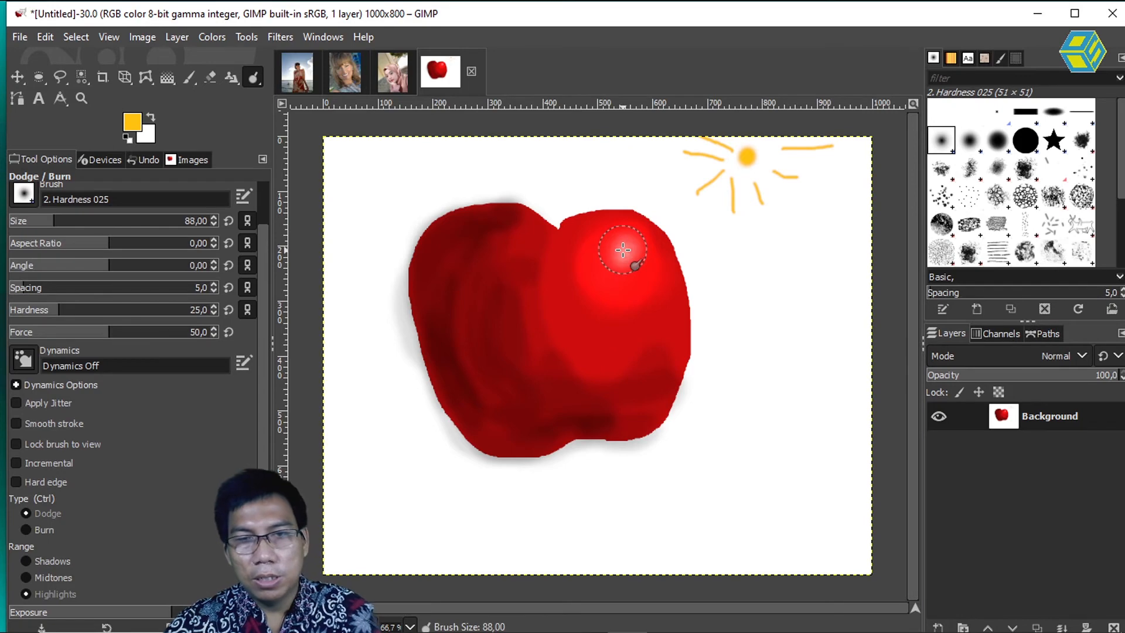
{"action": "key", "text": "bracketright"}
{"action": "key", "text": "bracketright"}
{"action": "key", "text": "bracketright"}
{"action": "key", "text": "bracketright"}
{"action": "key", "text": "bracketright"}
{"action": "key", "text": "bracketright"}
{"action": "key", "text": "bracketright"}
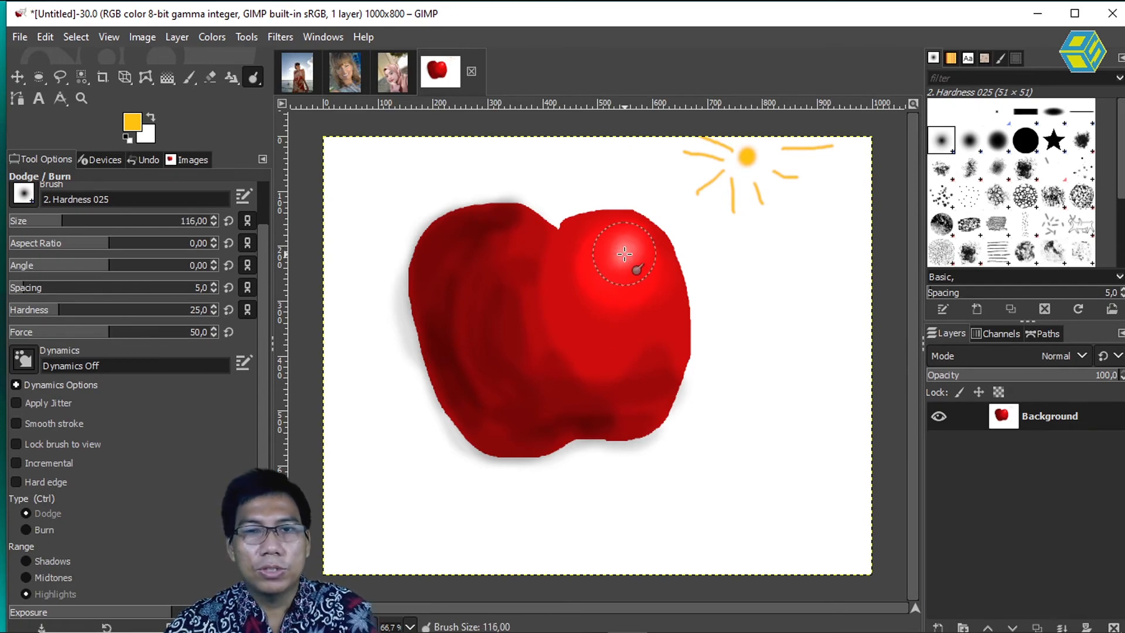
{"action": "left_click", "coordinate": [623, 253]}
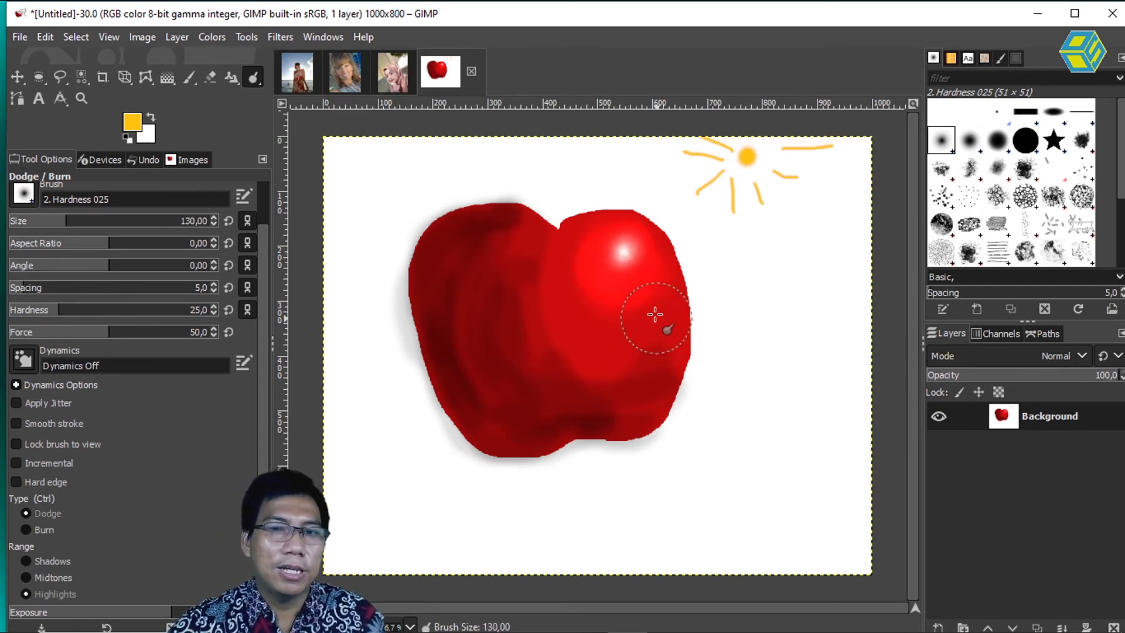
Step: Try to dodge the apple's right side and lower edge, and undo the stroke
{"action": "left_click_drag", "start_coordinate": [646, 337], "coordinate": [528, 413]}
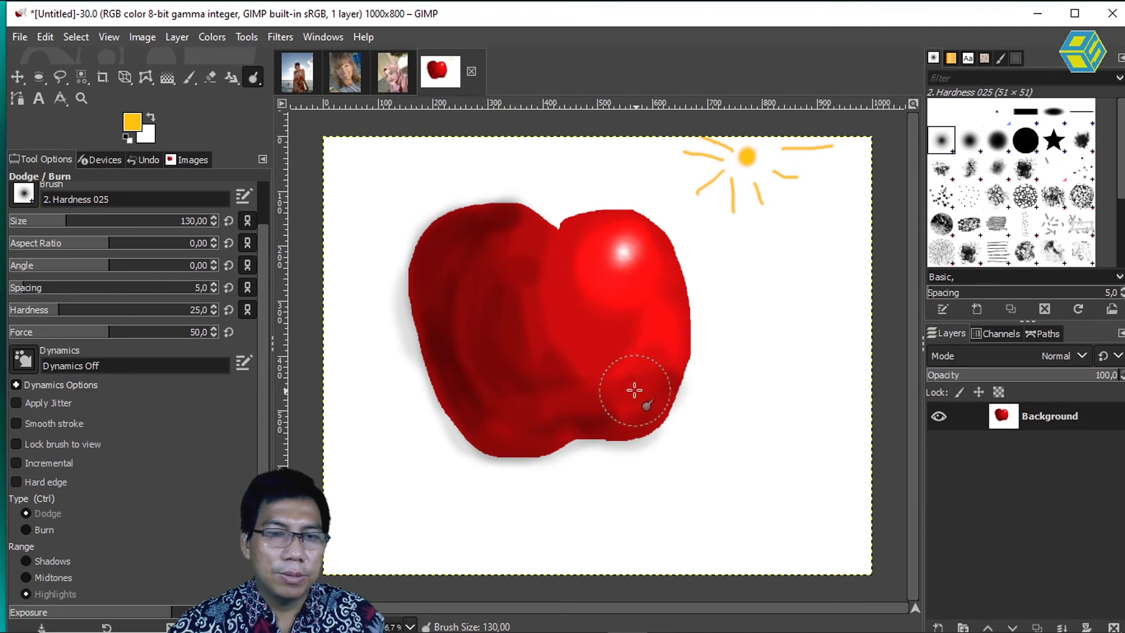
{"action": "key", "text": "ctrl"}
{"action": "left_click_drag", "start_coordinate": [512, 261], "coordinate": [495, 370]}
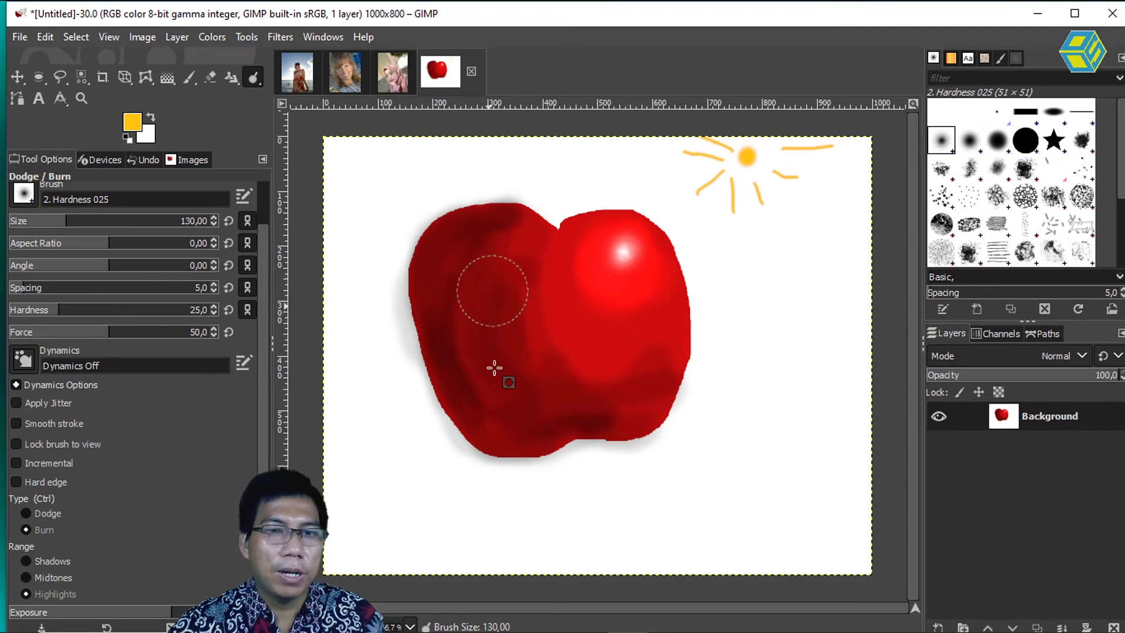
{"action": "left_click_drag", "start_coordinate": [495, 223], "coordinate": [490, 254]}
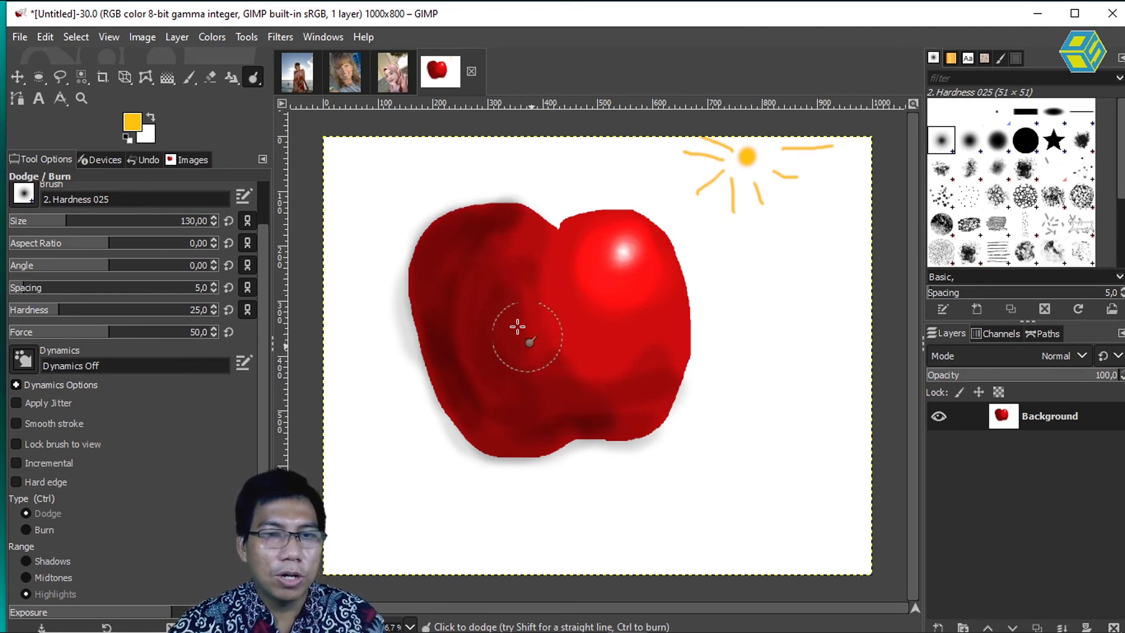
Step: Dodge the dark shading across the apple's left side, middle and bottom until the body is an even bright red
{"action": "mouse_move", "coordinate": [465, 278]}
{"action": "left_mouse_down"}
{"action": "mouse_move", "coordinate": [485, 414]}
{"action": "mouse_move", "coordinate": [462, 256]}
{"action": "mouse_move", "coordinate": [437, 252]}
{"action": "mouse_move", "coordinate": [429, 307]}
{"action": "mouse_move", "coordinate": [445, 370]}
{"action": "left_mouse_up"}
{"action": "mouse_move", "coordinate": [434, 296]}
{"action": "left_mouse_down"}
{"action": "mouse_move", "coordinate": [441, 385]}
{"action": "mouse_move", "coordinate": [440, 310]}
{"action": "mouse_move", "coordinate": [482, 207]}
{"action": "mouse_move", "coordinate": [516, 201]}
{"action": "left_mouse_up"}
{"action": "mouse_move", "coordinate": [430, 255]}
{"action": "left_mouse_down"}
{"action": "mouse_move", "coordinate": [477, 201]}
{"action": "mouse_move", "coordinate": [490, 238]}
{"action": "mouse_move", "coordinate": [493, 222]}
{"action": "left_mouse_up"}
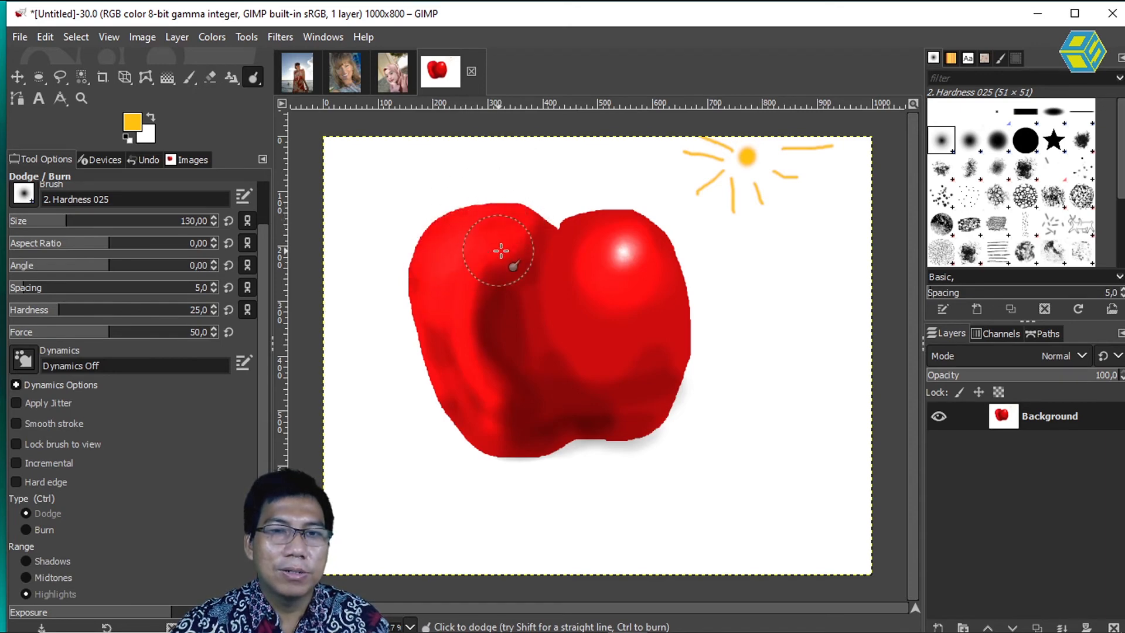
{"action": "mouse_move", "coordinate": [481, 320]}
{"action": "left_mouse_down"}
{"action": "mouse_move", "coordinate": [509, 318]}
{"action": "mouse_move", "coordinate": [500, 359]}
{"action": "mouse_move", "coordinate": [491, 282]}
{"action": "mouse_move", "coordinate": [595, 415]}
{"action": "mouse_move", "coordinate": [687, 410]}
{"action": "mouse_move", "coordinate": [652, 397]}
{"action": "mouse_move", "coordinate": [676, 373]}
{"action": "mouse_move", "coordinate": [492, 358]}
{"action": "mouse_move", "coordinate": [585, 394]}
{"action": "mouse_move", "coordinate": [551, 418]}
{"action": "mouse_move", "coordinate": [512, 342]}
{"action": "mouse_move", "coordinate": [539, 395]}
{"action": "mouse_move", "coordinate": [610, 409]}
{"action": "mouse_move", "coordinate": [652, 388]}
{"action": "mouse_move", "coordinate": [639, 435]}
{"action": "mouse_move", "coordinate": [509, 425]}
{"action": "mouse_move", "coordinate": [601, 405]}
{"action": "mouse_move", "coordinate": [526, 304]}
{"action": "mouse_move", "coordinate": [522, 237]}
{"action": "left_mouse_up"}
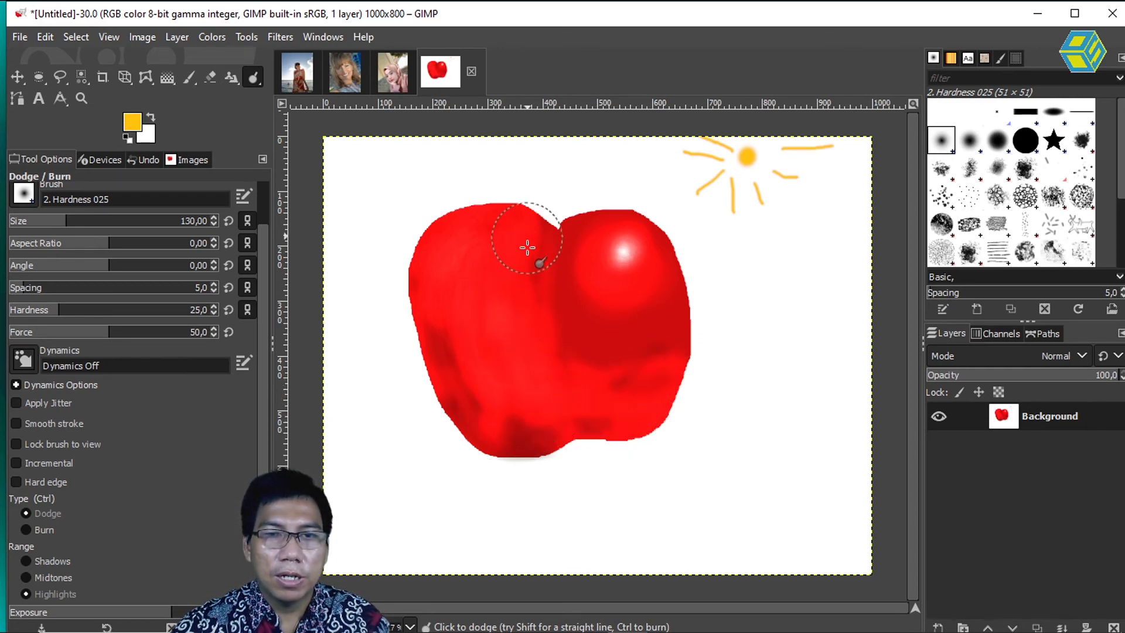
{"action": "left_click_drag", "start_coordinate": [615, 439], "coordinate": [432, 322]}
{"action": "mouse_move", "coordinate": [633, 453]}
{"action": "left_mouse_down"}
{"action": "mouse_move", "coordinate": [516, 438]}
{"action": "mouse_move", "coordinate": [670, 391]}
{"action": "mouse_move", "coordinate": [488, 409]}
{"action": "mouse_move", "coordinate": [525, 226]}
{"action": "mouse_move", "coordinate": [521, 278]}
{"action": "mouse_move", "coordinate": [478, 274]}
{"action": "mouse_move", "coordinate": [457, 313]}
{"action": "mouse_move", "coordinate": [445, 315]}
{"action": "mouse_move", "coordinate": [511, 362]}
{"action": "mouse_move", "coordinate": [500, 377]}
{"action": "mouse_move", "coordinate": [530, 355]}
{"action": "mouse_move", "coordinate": [536, 259]}
{"action": "mouse_move", "coordinate": [573, 239]}
{"action": "mouse_move", "coordinate": [638, 232]}
{"action": "mouse_move", "coordinate": [602, 320]}
{"action": "mouse_move", "coordinate": [633, 350]}
{"action": "mouse_move", "coordinate": [620, 357]}
{"action": "mouse_move", "coordinate": [695, 307]}
{"action": "mouse_move", "coordinate": [587, 317]}
{"action": "left_mouse_up"}
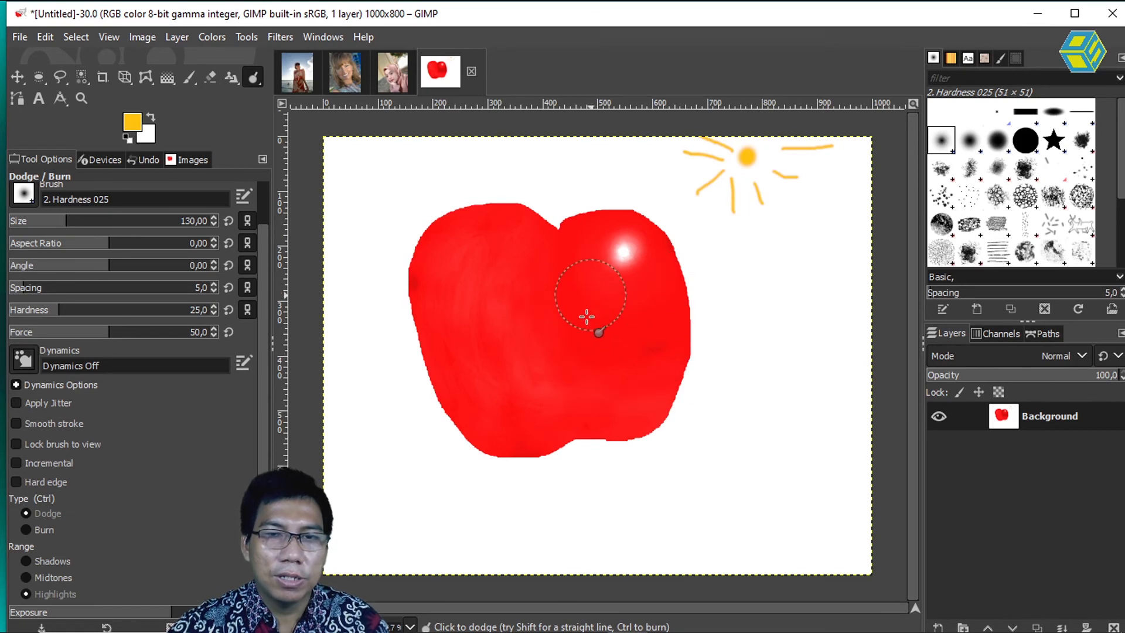
{"action": "mouse_move", "coordinate": [521, 349]}
{"action": "left_mouse_down"}
{"action": "mouse_move", "coordinate": [545, 382]}
{"action": "mouse_move", "coordinate": [598, 349]}
{"action": "mouse_move", "coordinate": [410, 370]}
{"action": "mouse_move", "coordinate": [617, 424]}
{"action": "left_mouse_up"}
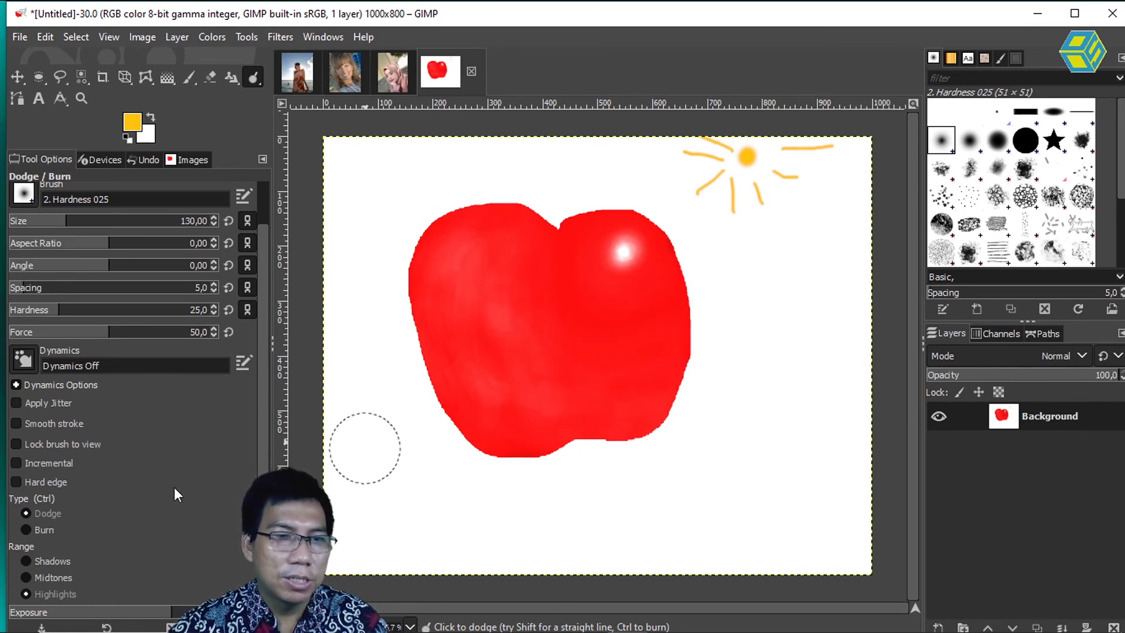
Step: Burn the midtones across the whole apple with a brush of size 192, and set the range to Highlights
{"action": "left_click", "coordinate": [29, 528]}
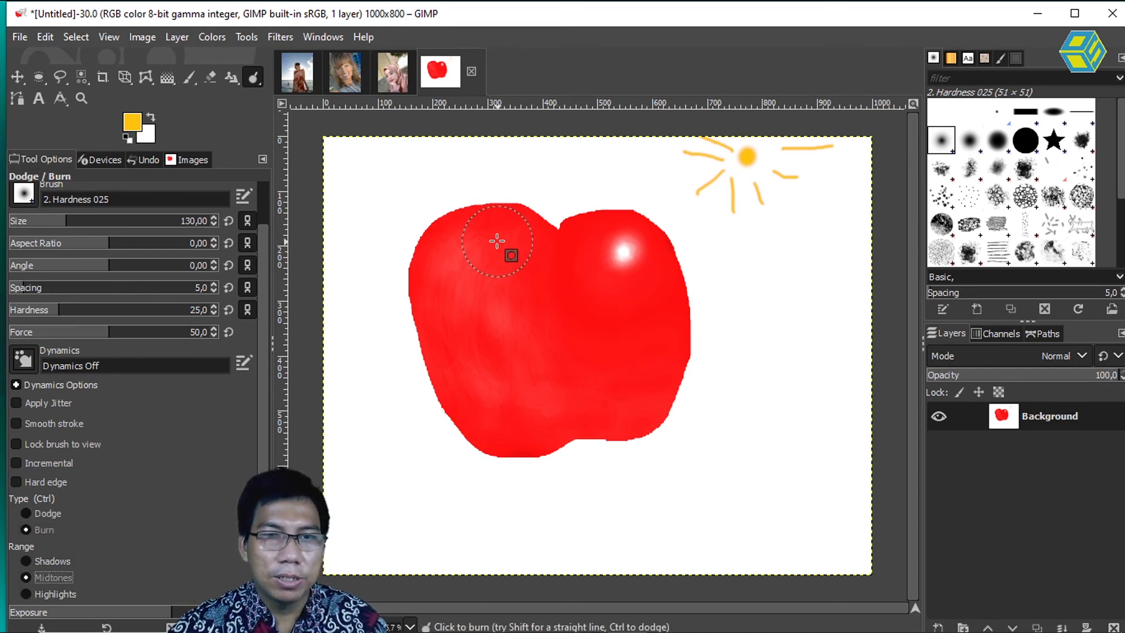
{"action": "key", "text": "bracketright"}
{"action": "key", "text": "bracketright"}
{"action": "key", "text": "bracketright"}
{"action": "key", "text": "bracketright"}
{"action": "key", "text": "bracketright"}
{"action": "key", "text": "bracketright"}
{"action": "key", "text": "bracketright"}
{"action": "key", "text": "bracketright"}
{"action": "key", "text": "bracketright"}
{"action": "key", "text": "bracketright"}
{"action": "key", "text": "bracketright"}
{"action": "key", "text": "bracketright"}
{"action": "key", "text": "bracketright"}
{"action": "key", "text": "bracketright"}
{"action": "key", "text": "bracketright"}
{"action": "key", "text": "bracketright"}
{"action": "key", "text": "bracketright"}
{"action": "key", "text": "bracketright"}
{"action": "key", "text": "bracketright"}
{"action": "key", "text": "bracketright"}
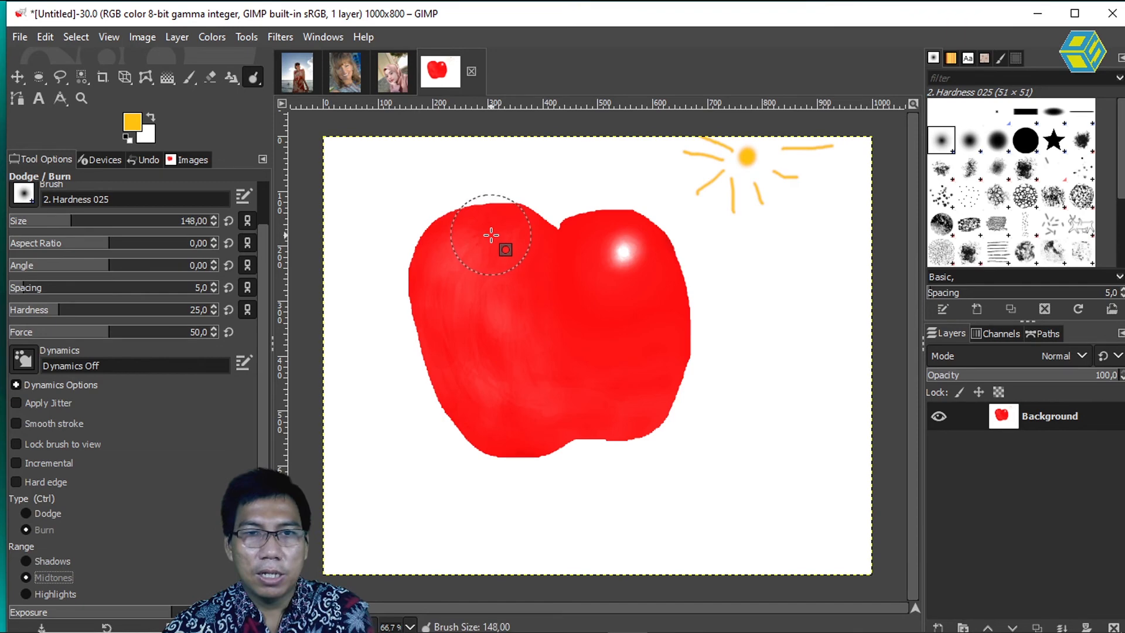
{"action": "key", "text": "bracketright"}
{"action": "key", "text": "bracketright"}
{"action": "key", "text": "bracketright"}
{"action": "key", "text": "bracketright"}
{"action": "key", "text": "bracketright"}
{"action": "key", "text": "bracketright"}
{"action": "key", "text": "bracketright"}
{"action": "key", "text": "bracketright"}
{"action": "key", "text": "bracketright"}
{"action": "key", "text": "bracketright"}
{"action": "key", "text": "bracketright"}
{"action": "key", "text": "bracketright"}
{"action": "key", "text": "bracketright"}
{"action": "key", "text": "bracketright"}
{"action": "key", "text": "bracketright"}
{"action": "key", "text": "bracketright"}
{"action": "key", "text": "bracketright"}
{"action": "key", "text": "bracketright"}
{"action": "key", "text": "bracketright"}
{"action": "key", "text": "bracketright"}
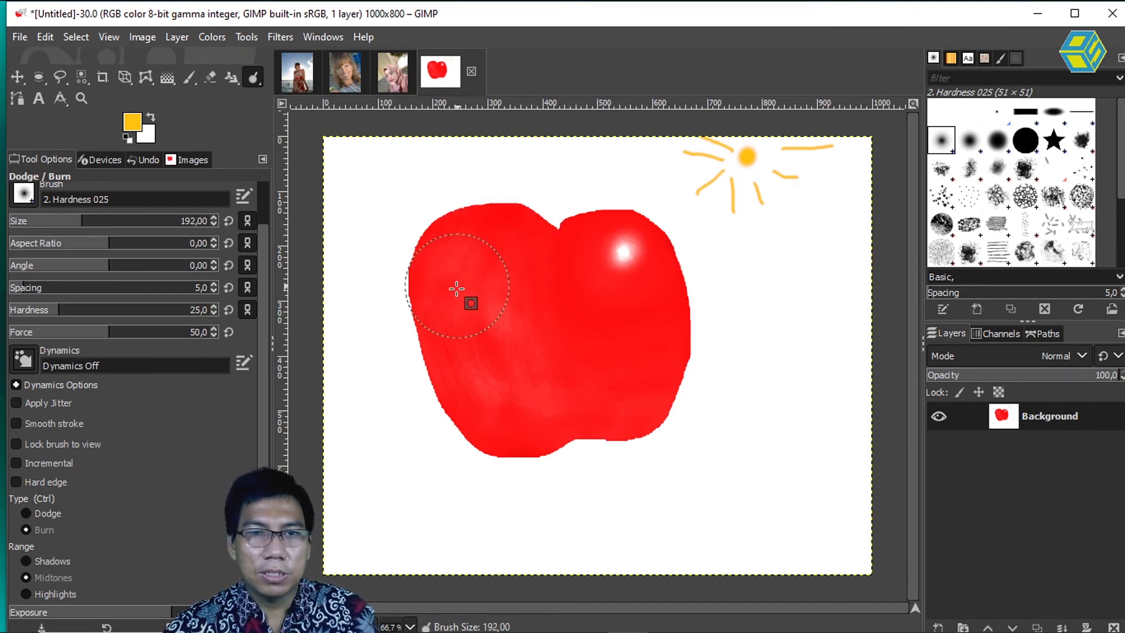
{"action": "mouse_move", "coordinate": [503, 399]}
{"action": "left_mouse_down"}
{"action": "mouse_move", "coordinate": [565, 377]}
{"action": "mouse_move", "coordinate": [585, 389]}
{"action": "mouse_move", "coordinate": [441, 315]}
{"action": "left_mouse_up"}
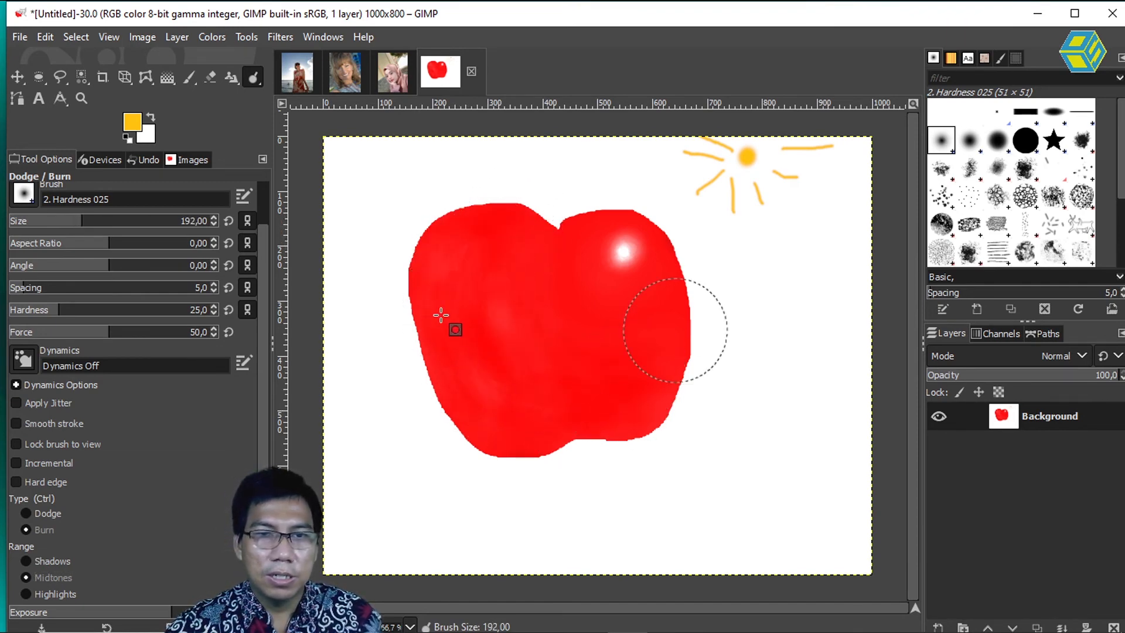
{"action": "mouse_move", "coordinate": [597, 378]}
{"action": "left_mouse_down"}
{"action": "mouse_move", "coordinate": [547, 411]}
{"action": "mouse_move", "coordinate": [634, 412]}
{"action": "mouse_move", "coordinate": [516, 420]}
{"action": "mouse_move", "coordinate": [610, 425]}
{"action": "mouse_move", "coordinate": [552, 422]}
{"action": "mouse_move", "coordinate": [599, 429]}
{"action": "left_mouse_up"}
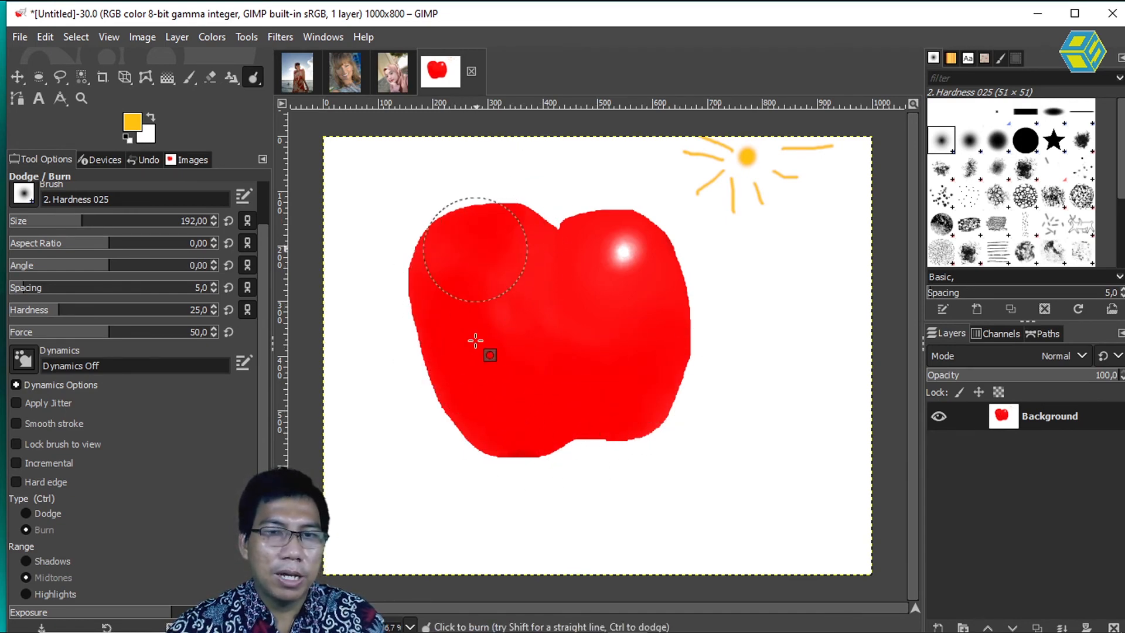
{"action": "left_click", "coordinate": [52, 594]}
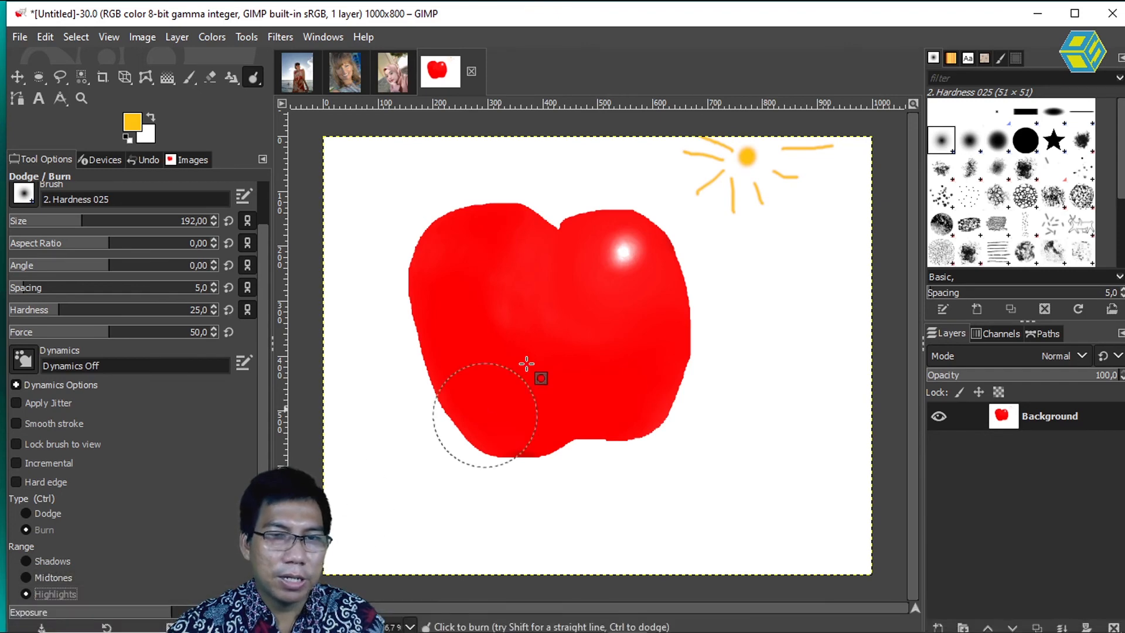
Step: Try to burn the highlights around the apple's left side, bottom and right side, and undo the strokes
{"action": "mouse_move", "coordinate": [494, 226]}
{"action": "left_mouse_down"}
{"action": "mouse_move", "coordinate": [499, 377]}
{"action": "mouse_move", "coordinate": [540, 427]}
{"action": "left_mouse_up"}
{"action": "key", "text": "ctrl+z"}
{"action": "mouse_move", "coordinate": [526, 182]}
{"action": "left_mouse_down"}
{"action": "mouse_move", "coordinate": [438, 265]}
{"action": "mouse_move", "coordinate": [482, 404]}
{"action": "mouse_move", "coordinate": [588, 422]}
{"action": "mouse_move", "coordinate": [666, 385]}
{"action": "mouse_move", "coordinate": [678, 332]}
{"action": "mouse_move", "coordinate": [692, 375]}
{"action": "mouse_move", "coordinate": [529, 379]}
{"action": "mouse_move", "coordinate": [504, 292]}
{"action": "mouse_move", "coordinate": [533, 324]}
{"action": "mouse_move", "coordinate": [667, 292]}
{"action": "mouse_move", "coordinate": [503, 246]}
{"action": "left_mouse_up"}
{"action": "mouse_move", "coordinate": [629, 419]}
{"action": "left_mouse_down"}
{"action": "mouse_move", "coordinate": [510, 441]}
{"action": "mouse_move", "coordinate": [438, 376]}
{"action": "mouse_move", "coordinate": [487, 237]}
{"action": "left_mouse_up"}
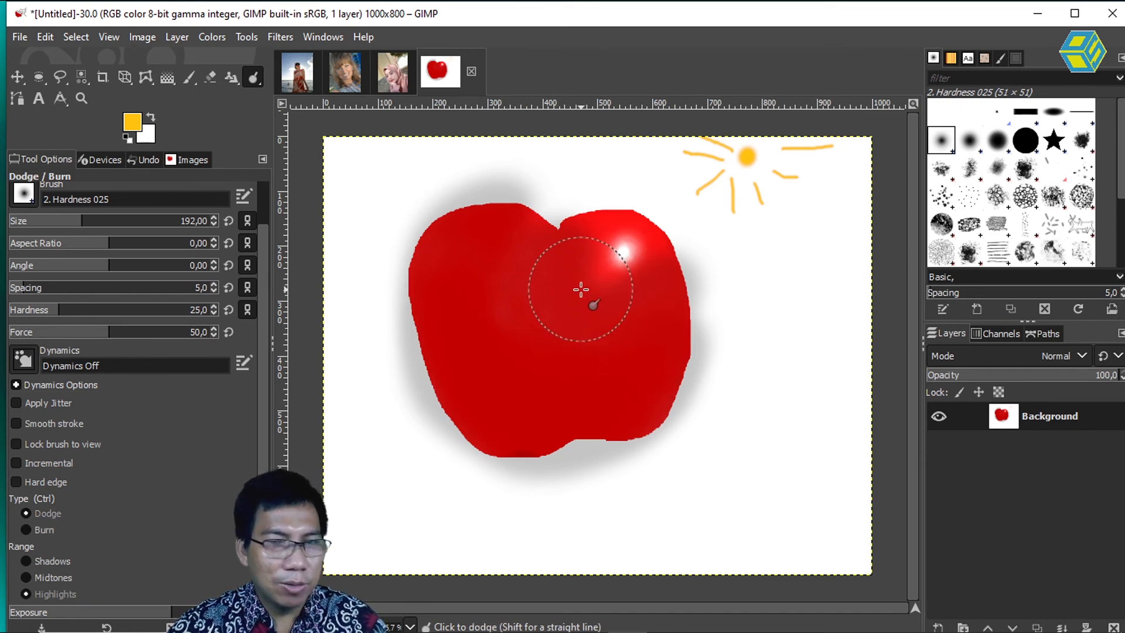
{"action": "key", "text": "ctrl+z"}
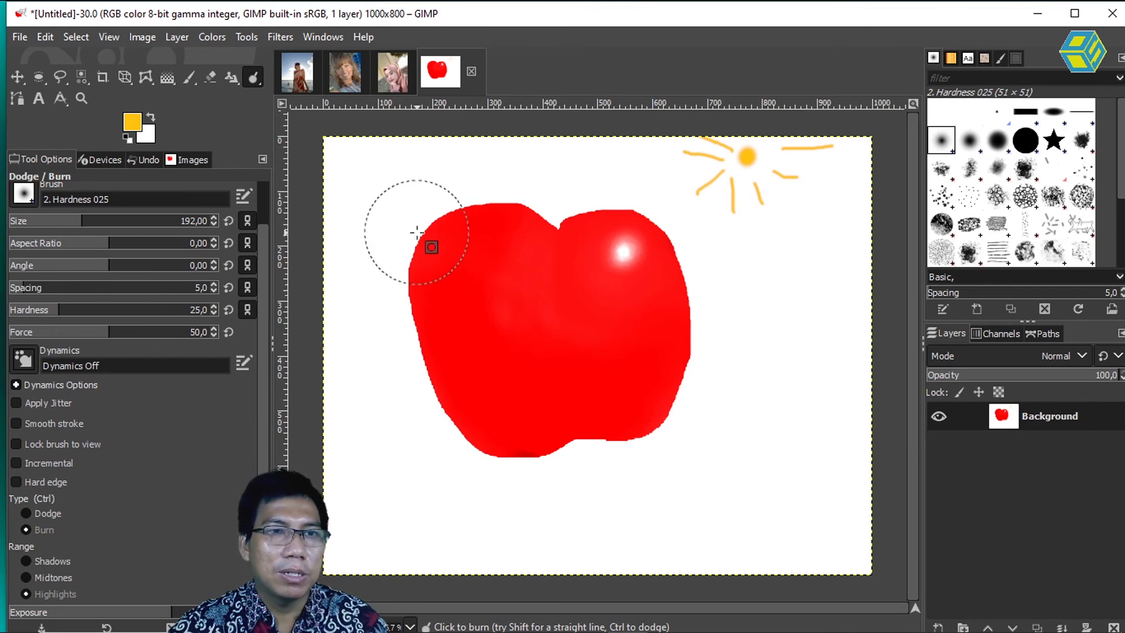
Step: Select the entire apple, including its white highlight and the dark patch at the bottom, by adding regions with the Fuzzy Select tool
{"action": "right_click", "coordinate": [82, 80]}
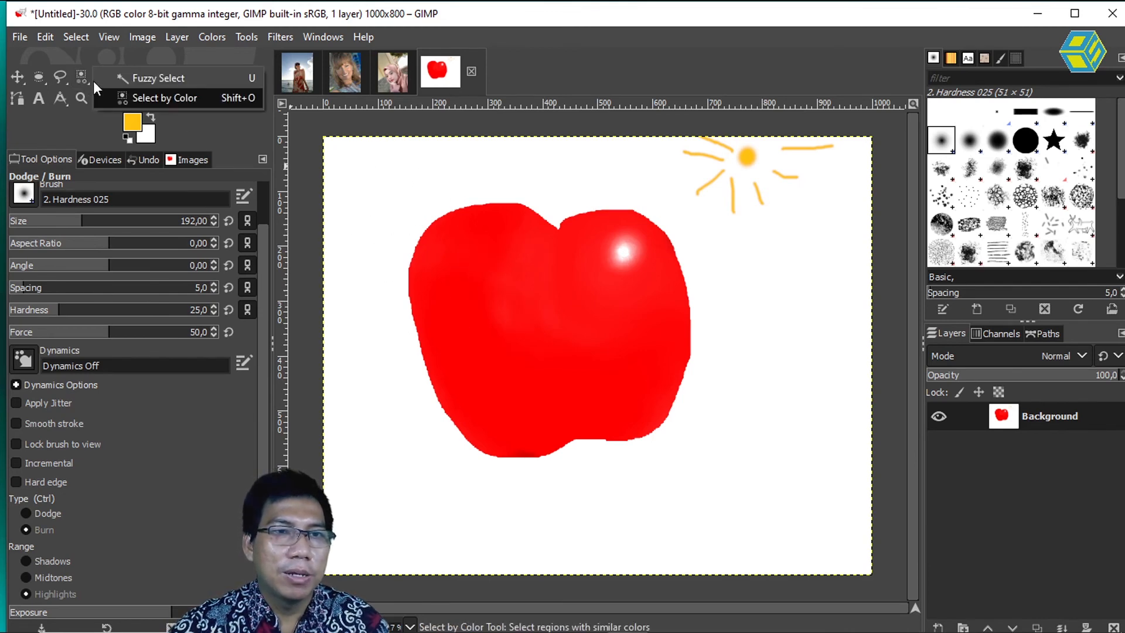
{"action": "left_click", "coordinate": [151, 82]}
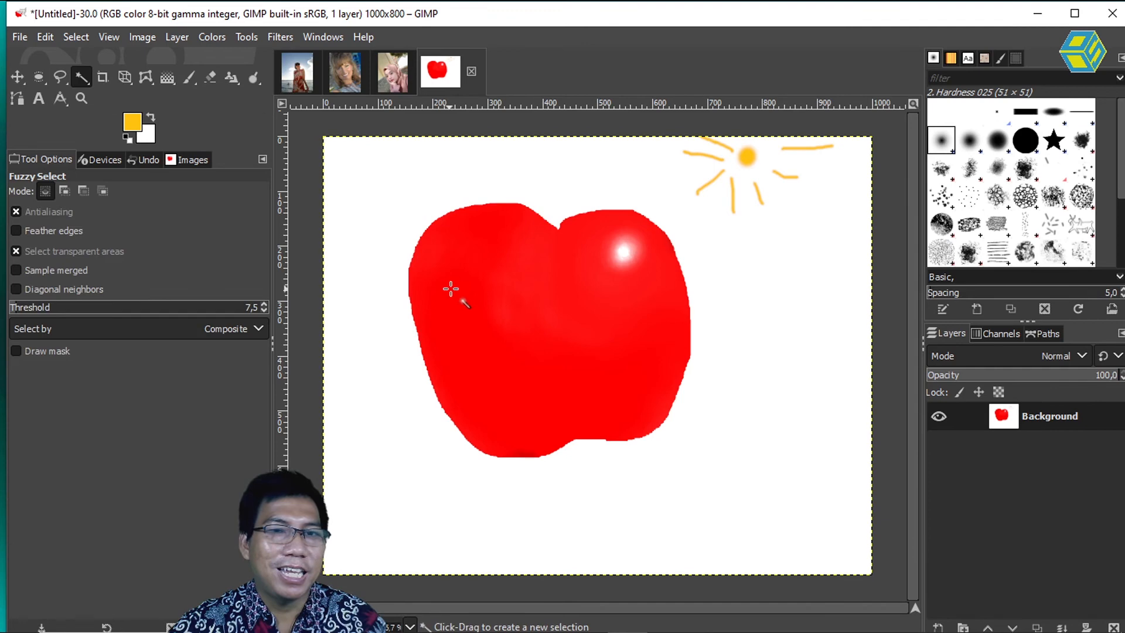
{"action": "left_click", "coordinate": [539, 318]}
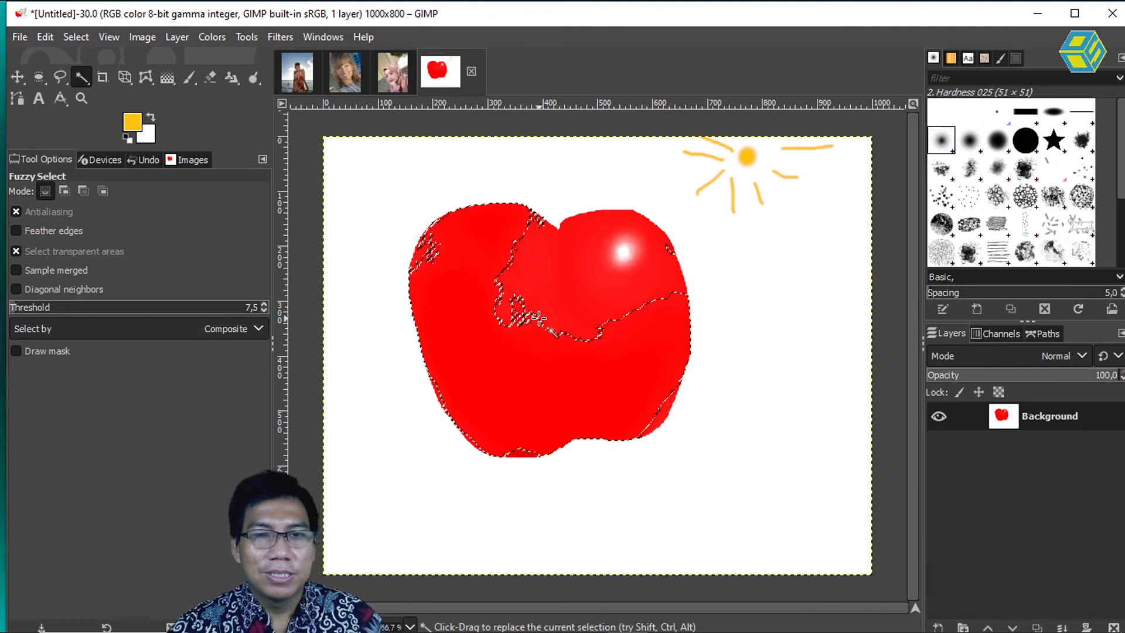
{"action": "left_click", "coordinate": [552, 296], "text": "shift"}
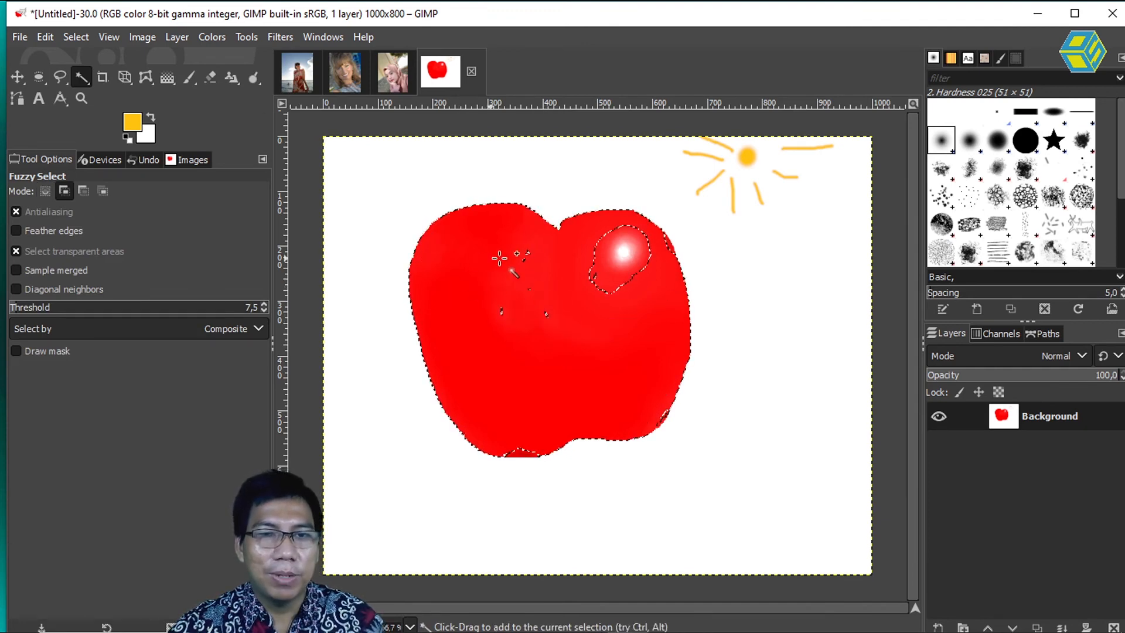
{"action": "left_click", "coordinate": [514, 297], "text": "shift"}
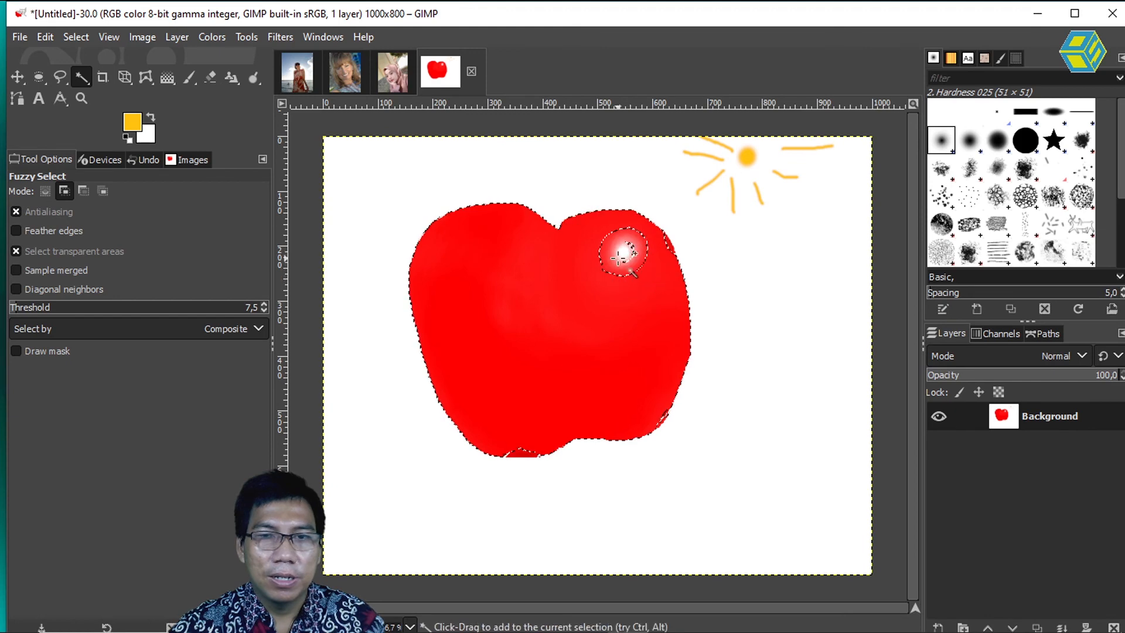
{"action": "left_click_drag", "start_coordinate": [654, 241], "coordinate": [647, 232]}
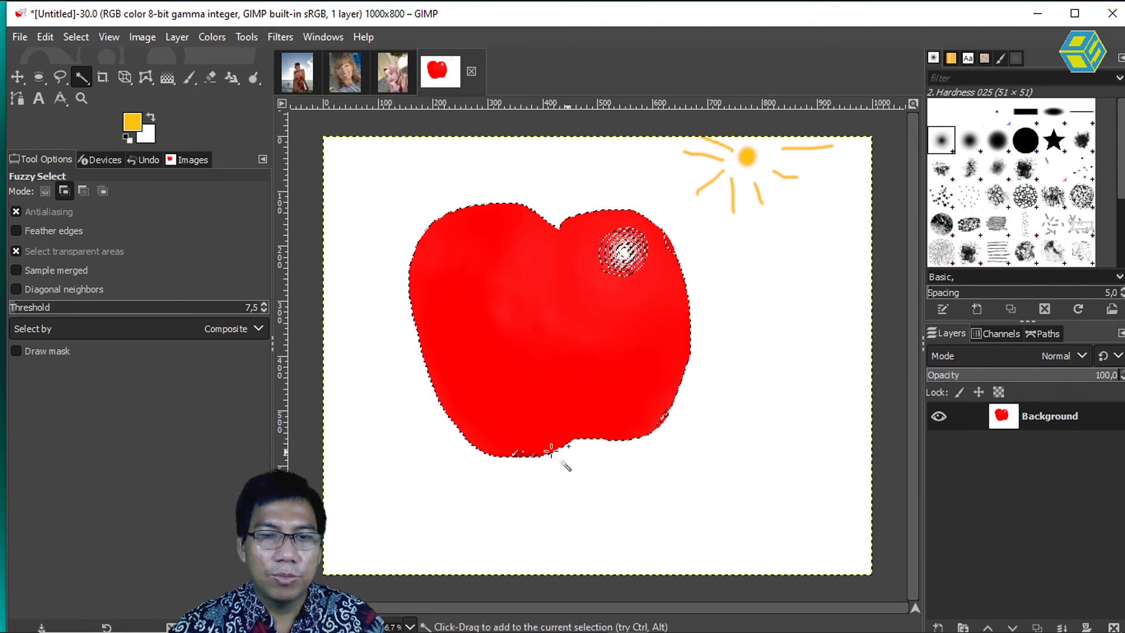
{"action": "left_click_drag", "start_coordinate": [517, 452], "coordinate": [518, 453]}
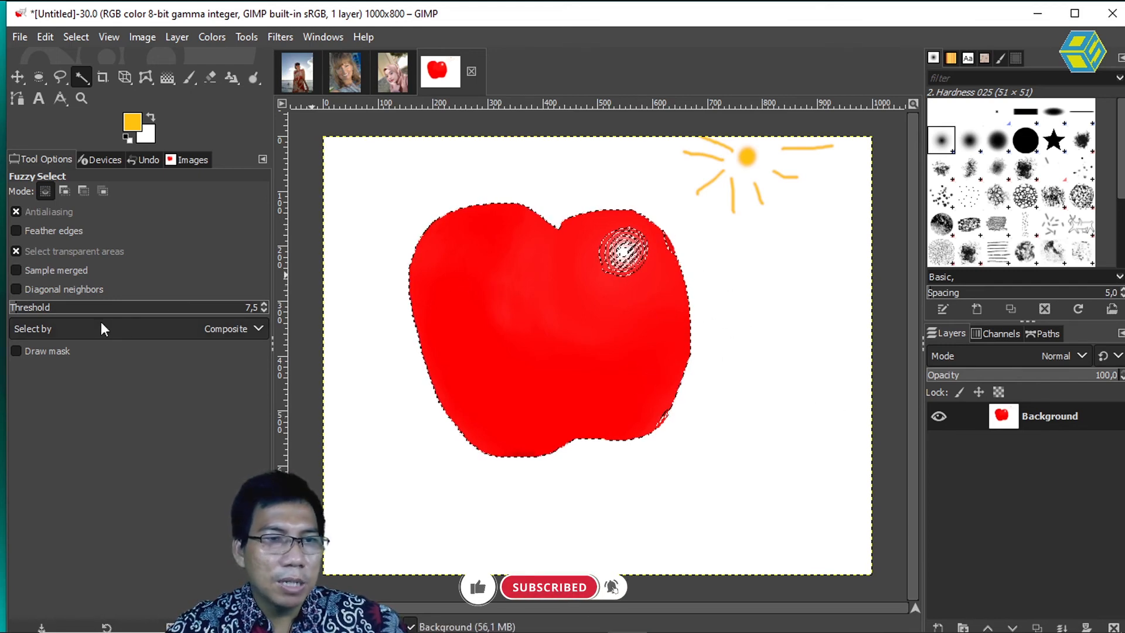
Step: Switch to the Dodge / Burn tool, with the type on Burn and the range on Highlights
{"action": "right_click", "coordinate": [253, 76]}
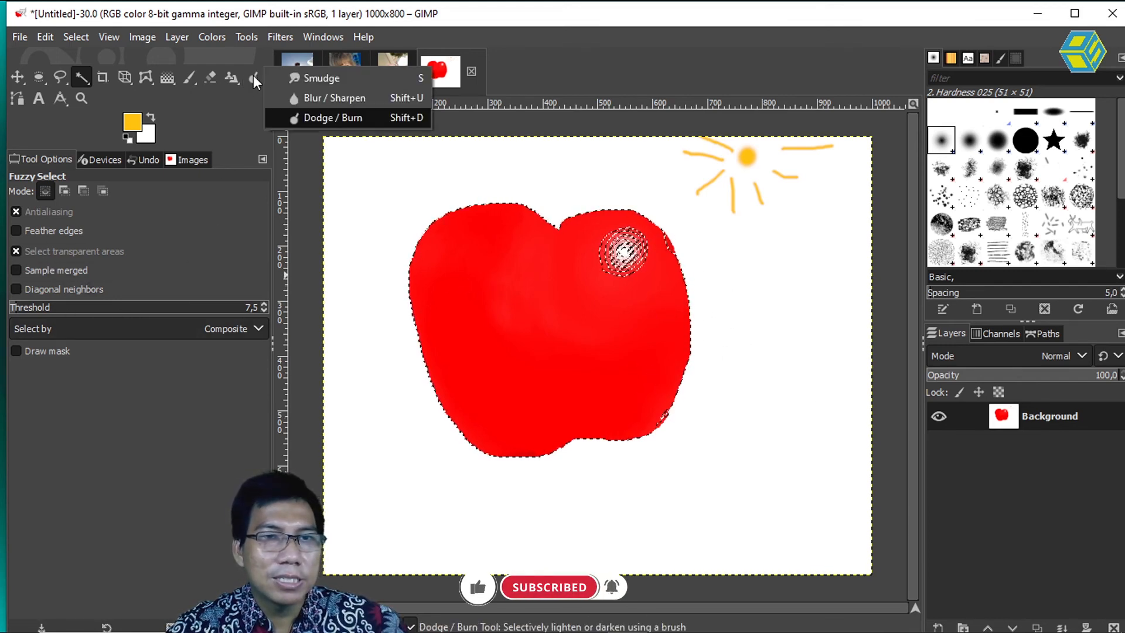
{"action": "left_click", "coordinate": [328, 118]}
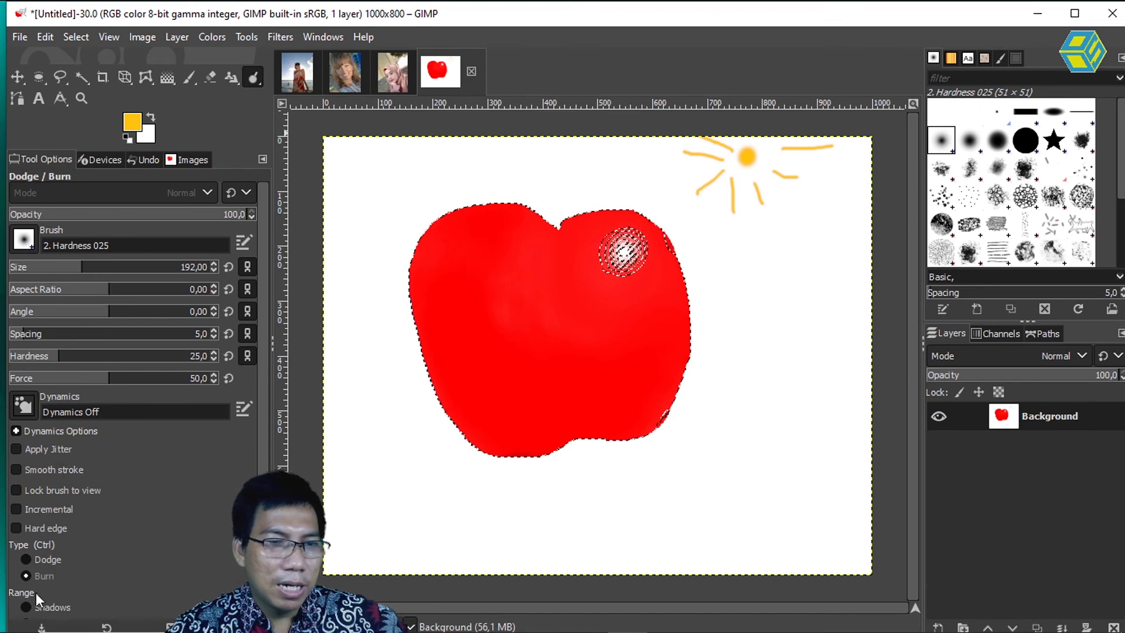
{"action": "scroll", "coordinate": [41, 509], "scroll_direction": "down", "scroll_amount": 2}
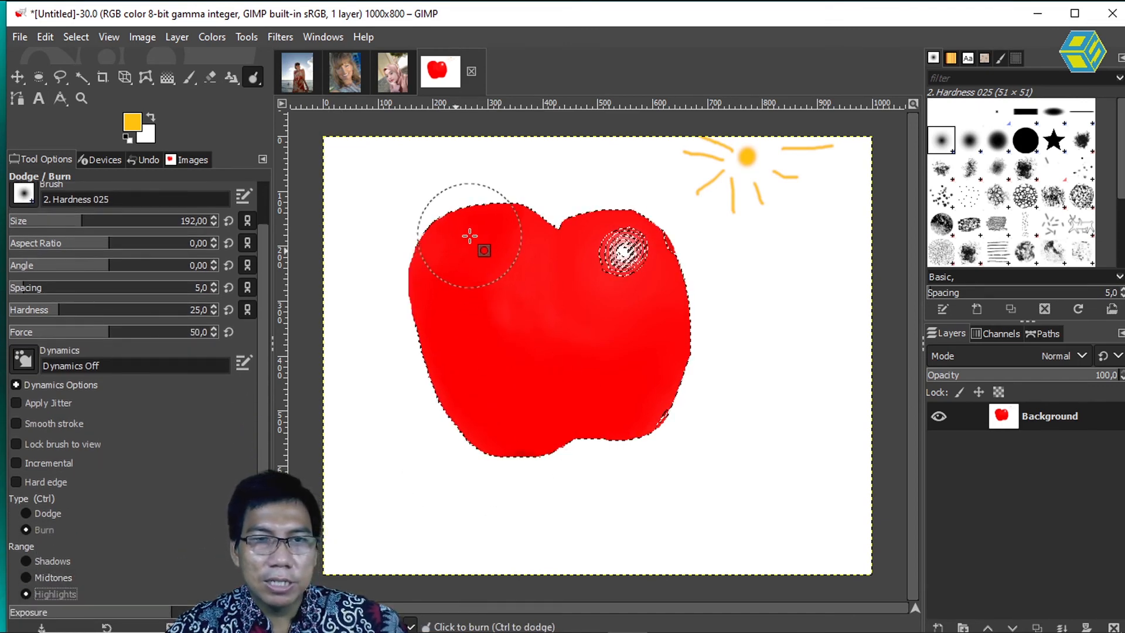
Step: Burn the highlights over the selected apple's left half, bottom and right side, sparing the area around the white highlight
{"action": "mouse_move", "coordinate": [469, 233]}
{"action": "left_mouse_down"}
{"action": "mouse_move", "coordinate": [440, 309]}
{"action": "mouse_move", "coordinate": [469, 404]}
{"action": "mouse_move", "coordinate": [503, 441]}
{"action": "mouse_move", "coordinate": [551, 445]}
{"action": "mouse_move", "coordinate": [615, 430]}
{"action": "mouse_move", "coordinate": [661, 399]}
{"action": "mouse_move", "coordinate": [682, 362]}
{"action": "mouse_move", "coordinate": [653, 389]}
{"action": "mouse_move", "coordinate": [560, 410]}
{"action": "mouse_move", "coordinate": [504, 391]}
{"action": "mouse_move", "coordinate": [490, 234]}
{"action": "left_mouse_up"}
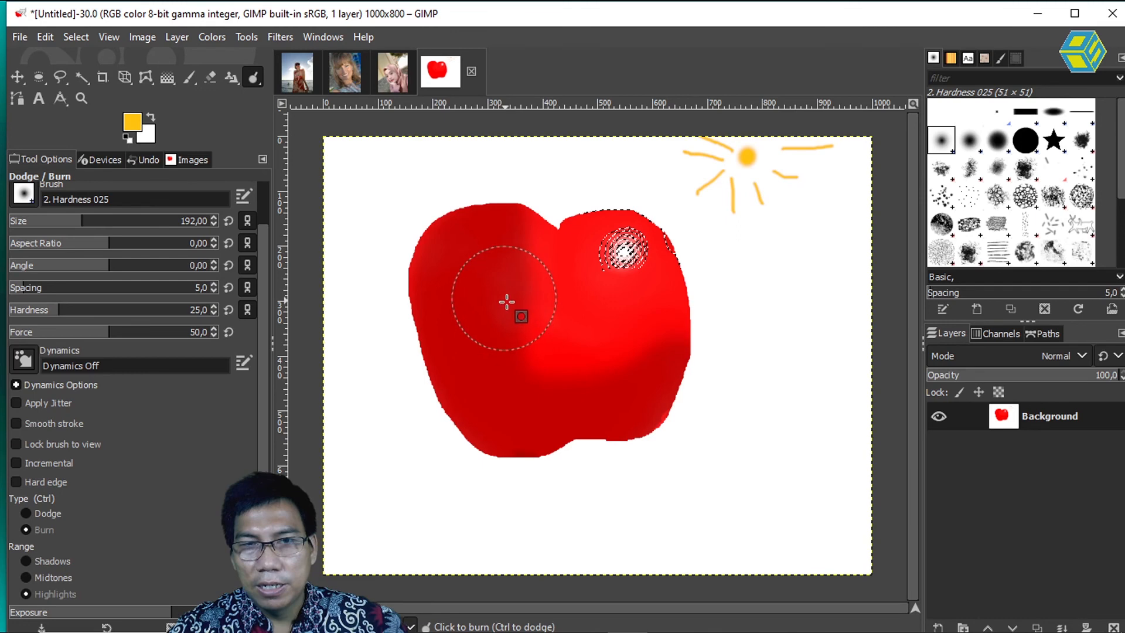
{"action": "left_click_drag", "start_coordinate": [514, 273], "coordinate": [530, 231]}
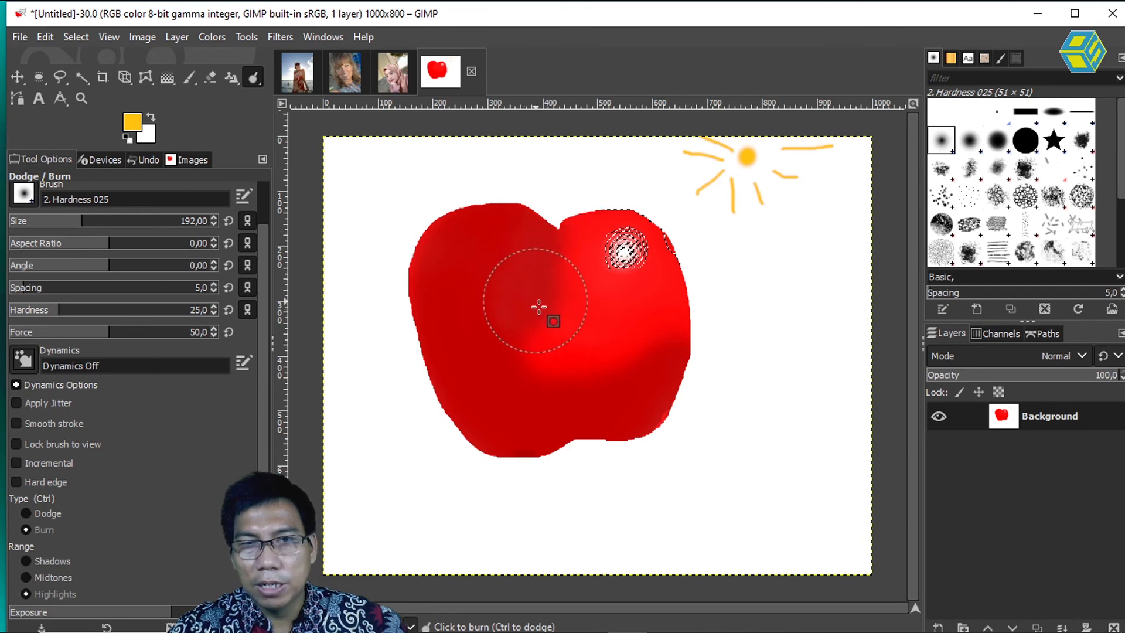
{"action": "mouse_move", "coordinate": [569, 337]}
{"action": "left_mouse_down"}
{"action": "mouse_move", "coordinate": [625, 346]}
{"action": "mouse_move", "coordinate": [682, 322]}
{"action": "left_mouse_up"}
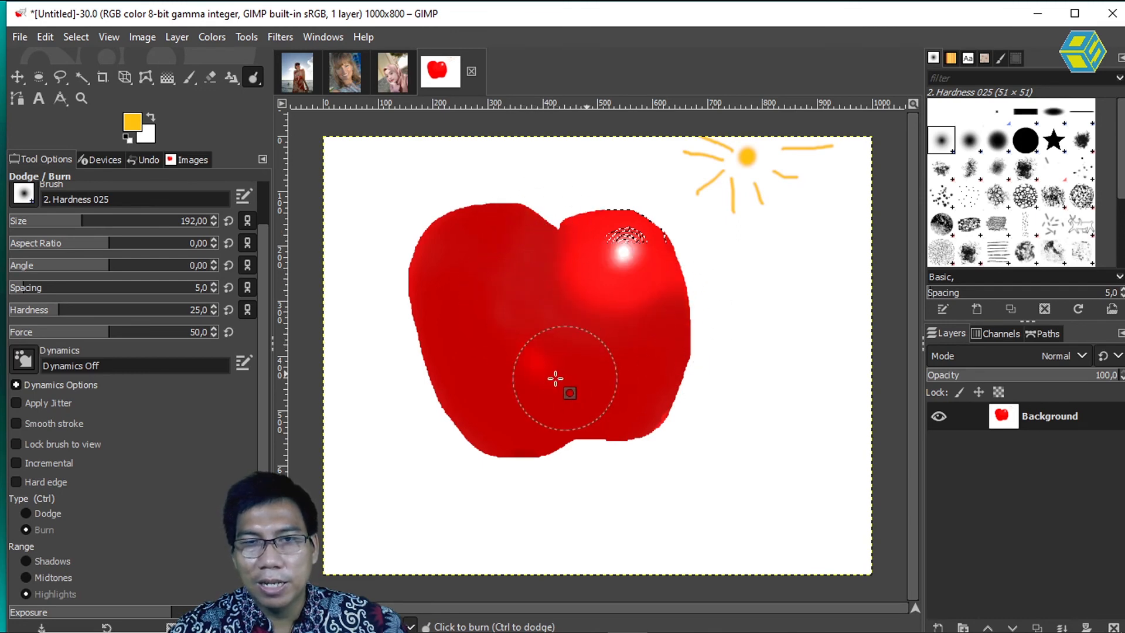
{"action": "left_click_drag", "start_coordinate": [659, 401], "coordinate": [704, 397]}
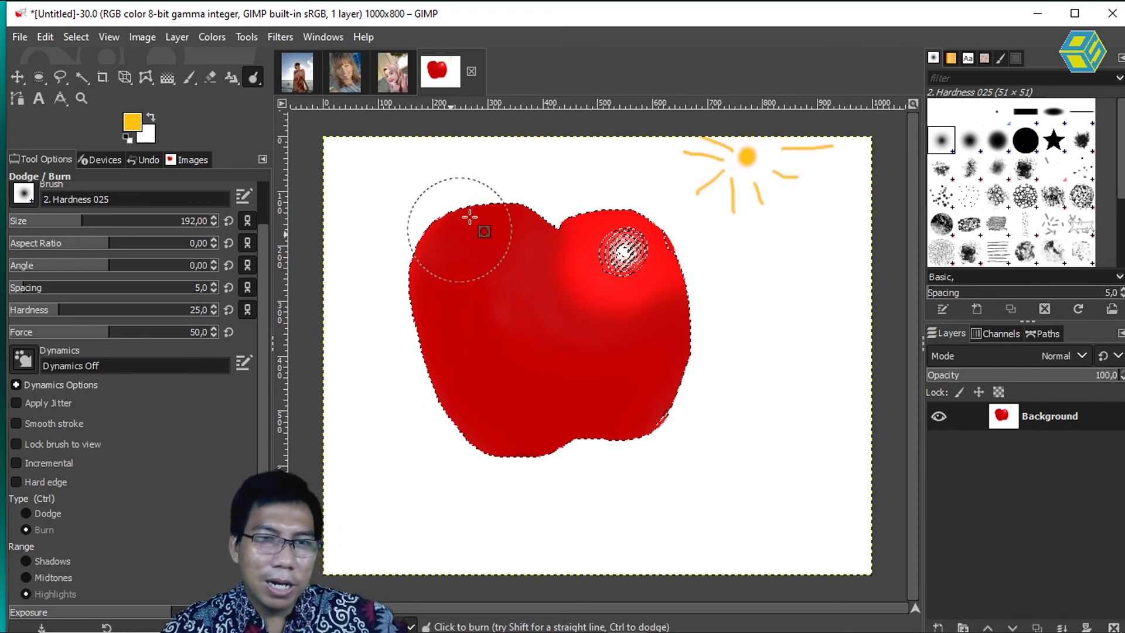
Step: Darken the apple's left edge, middle and bottom further with repeated burn passes, and undo all the burn strokes
{"action": "mouse_move", "coordinate": [487, 194]}
{"action": "left_mouse_down"}
{"action": "mouse_move", "coordinate": [423, 257]}
{"action": "mouse_move", "coordinate": [404, 308]}
{"action": "mouse_move", "coordinate": [417, 370]}
{"action": "mouse_move", "coordinate": [453, 434]}
{"action": "mouse_move", "coordinate": [524, 458]}
{"action": "mouse_move", "coordinate": [612, 460]}
{"action": "mouse_move", "coordinate": [687, 409]}
{"action": "mouse_move", "coordinate": [679, 399]}
{"action": "mouse_move", "coordinate": [567, 449]}
{"action": "mouse_move", "coordinate": [485, 434]}
{"action": "mouse_move", "coordinate": [422, 292]}
{"action": "left_mouse_up"}
{"action": "mouse_move", "coordinate": [475, 376]}
{"action": "left_mouse_down"}
{"action": "mouse_move", "coordinate": [541, 402]}
{"action": "mouse_move", "coordinate": [637, 380]}
{"action": "left_mouse_up"}
{"action": "mouse_move", "coordinate": [493, 367]}
{"action": "left_mouse_down"}
{"action": "mouse_move", "coordinate": [453, 262]}
{"action": "mouse_move", "coordinate": [489, 218]}
{"action": "mouse_move", "coordinate": [476, 254]}
{"action": "mouse_move", "coordinate": [487, 313]}
{"action": "mouse_move", "coordinate": [523, 361]}
{"action": "left_mouse_up"}
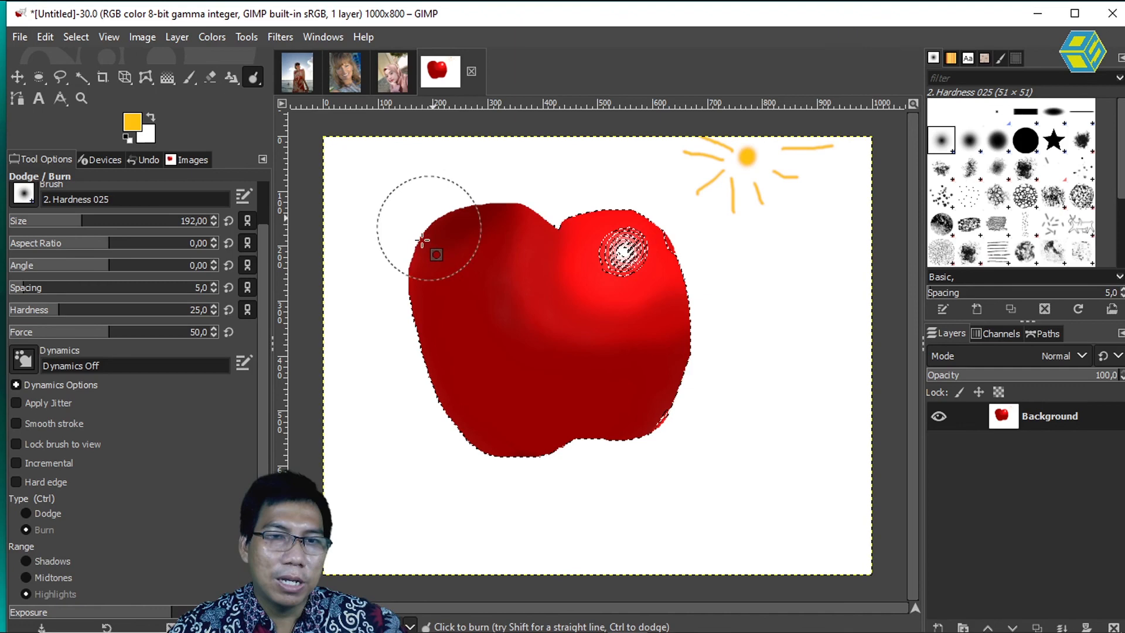
{"action": "mouse_move", "coordinate": [444, 448]}
{"action": "left_mouse_down"}
{"action": "mouse_move", "coordinate": [581, 458]}
{"action": "mouse_move", "coordinate": [703, 368]}
{"action": "left_mouse_up"}
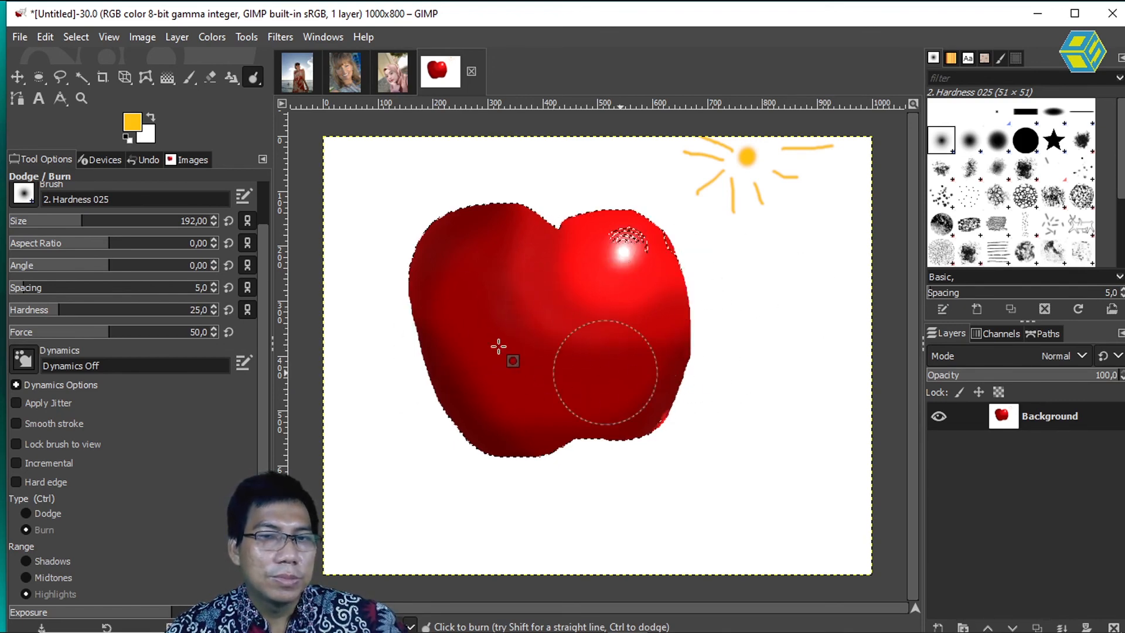
{"action": "mouse_move", "coordinate": [468, 271]}
{"action": "left_mouse_down"}
{"action": "mouse_move", "coordinate": [431, 302]}
{"action": "mouse_move", "coordinate": [506, 398]}
{"action": "mouse_move", "coordinate": [447, 345]}
{"action": "mouse_move", "coordinate": [488, 335]}
{"action": "mouse_move", "coordinate": [491, 365]}
{"action": "mouse_move", "coordinate": [528, 356]}
{"action": "mouse_move", "coordinate": [645, 384]}
{"action": "mouse_move", "coordinate": [531, 384]}
{"action": "mouse_move", "coordinate": [494, 353]}
{"action": "mouse_move", "coordinate": [497, 250]}
{"action": "mouse_move", "coordinate": [500, 277]}
{"action": "mouse_move", "coordinate": [621, 350]}
{"action": "mouse_move", "coordinate": [591, 377]}
{"action": "mouse_move", "coordinate": [642, 364]}
{"action": "mouse_move", "coordinate": [516, 268]}
{"action": "mouse_move", "coordinate": [526, 301]}
{"action": "mouse_move", "coordinate": [615, 397]}
{"action": "mouse_move", "coordinate": [533, 418]}
{"action": "mouse_move", "coordinate": [658, 418]}
{"action": "left_mouse_up"}
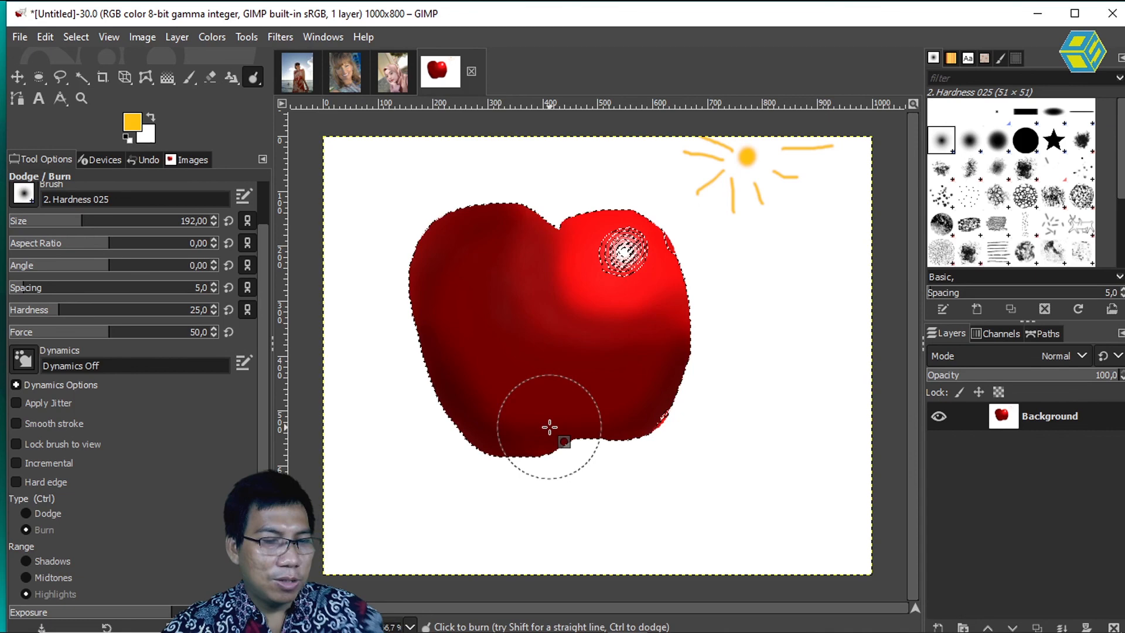
{"action": "key", "text": "ctrl+z"}
{"action": "key", "text": "ctrl+z"}
{"action": "key", "text": "ctrl+z"}
{"action": "key", "text": "ctrl+z"}
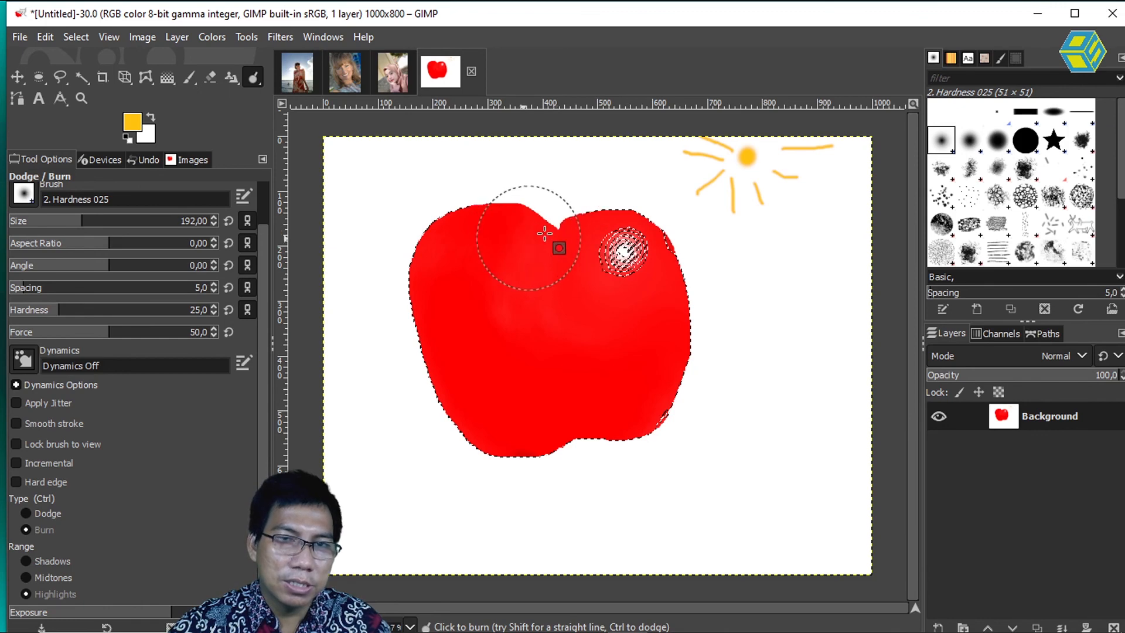
Step: Try burning a stroke from the apple's top notch down to its lower left twice, undoing each attempt
{"action": "mouse_move", "coordinate": [522, 261]}
{"action": "left_mouse_down"}
{"action": "mouse_move", "coordinate": [514, 370]}
{"action": "mouse_move", "coordinate": [642, 374]}
{"action": "mouse_move", "coordinate": [673, 270]}
{"action": "mouse_move", "coordinate": [564, 308]}
{"action": "mouse_move", "coordinate": [660, 406]}
{"action": "mouse_move", "coordinate": [500, 394]}
{"action": "left_mouse_up"}
{"action": "key", "text": "ctrl+z"}
{"action": "mouse_move", "coordinate": [530, 223]}
{"action": "left_mouse_down"}
{"action": "mouse_move", "coordinate": [540, 244]}
{"action": "mouse_move", "coordinate": [533, 222]}
{"action": "mouse_move", "coordinate": [442, 229]}
{"action": "mouse_move", "coordinate": [415, 316]}
{"action": "mouse_move", "coordinate": [467, 403]}
{"action": "mouse_move", "coordinate": [500, 409]}
{"action": "left_mouse_up"}
{"action": "key", "text": "ctrl+z"}
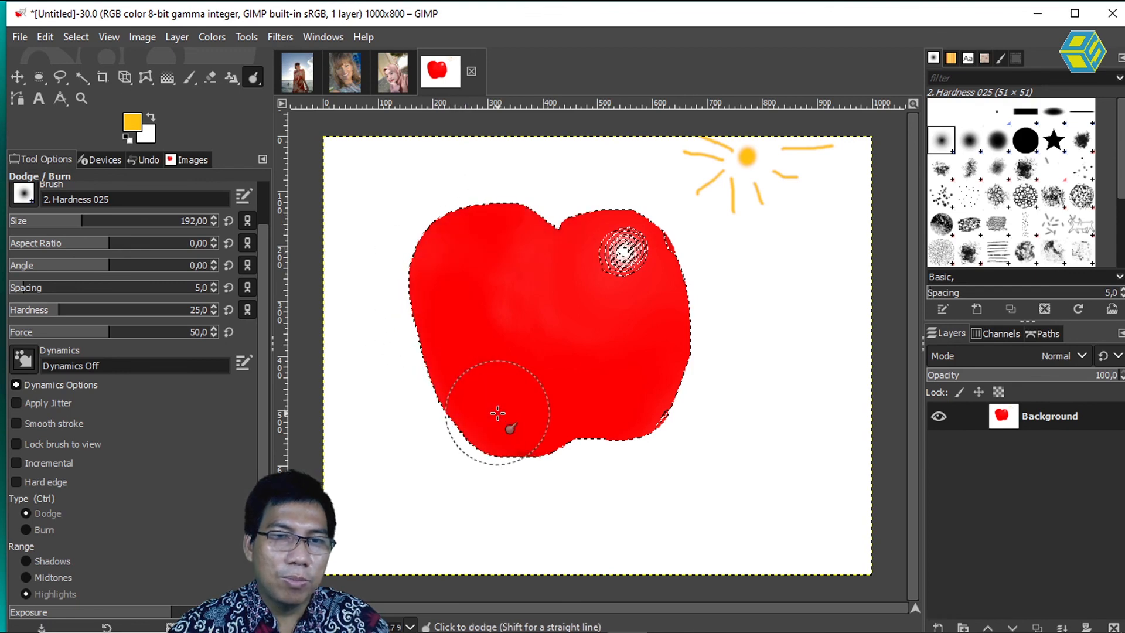
Step: Burn the apple's left side, middle and bottom softly at a lower exposure, undo the unwanted stroke, and switch to the Move tool
{"action": "mouse_move", "coordinate": [471, 312]}
{"action": "left_mouse_down"}
{"action": "mouse_move", "coordinate": [511, 221]}
{"action": "mouse_move", "coordinate": [434, 249]}
{"action": "mouse_move", "coordinate": [427, 337]}
{"action": "mouse_move", "coordinate": [480, 419]}
{"action": "mouse_move", "coordinate": [544, 439]}
{"action": "mouse_move", "coordinate": [615, 428]}
{"action": "mouse_move", "coordinate": [663, 391]}
{"action": "mouse_move", "coordinate": [674, 354]}
{"action": "mouse_move", "coordinate": [602, 405]}
{"action": "mouse_move", "coordinate": [507, 403]}
{"action": "mouse_move", "coordinate": [472, 356]}
{"action": "mouse_move", "coordinate": [478, 249]}
{"action": "mouse_move", "coordinate": [488, 245]}
{"action": "mouse_move", "coordinate": [509, 342]}
{"action": "mouse_move", "coordinate": [579, 364]}
{"action": "mouse_move", "coordinate": [530, 255]}
{"action": "mouse_move", "coordinate": [590, 335]}
{"action": "left_mouse_up"}
{"action": "mouse_move", "coordinate": [687, 355]}
{"action": "left_mouse_down"}
{"action": "mouse_move", "coordinate": [772, 320]}
{"action": "mouse_move", "coordinate": [718, 315]}
{"action": "mouse_move", "coordinate": [619, 436]}
{"action": "mouse_move", "coordinate": [677, 337]}
{"action": "mouse_move", "coordinate": [672, 354]}
{"action": "mouse_move", "coordinate": [696, 361]}
{"action": "left_mouse_up"}
{"action": "key", "text": "ctrl+z"}
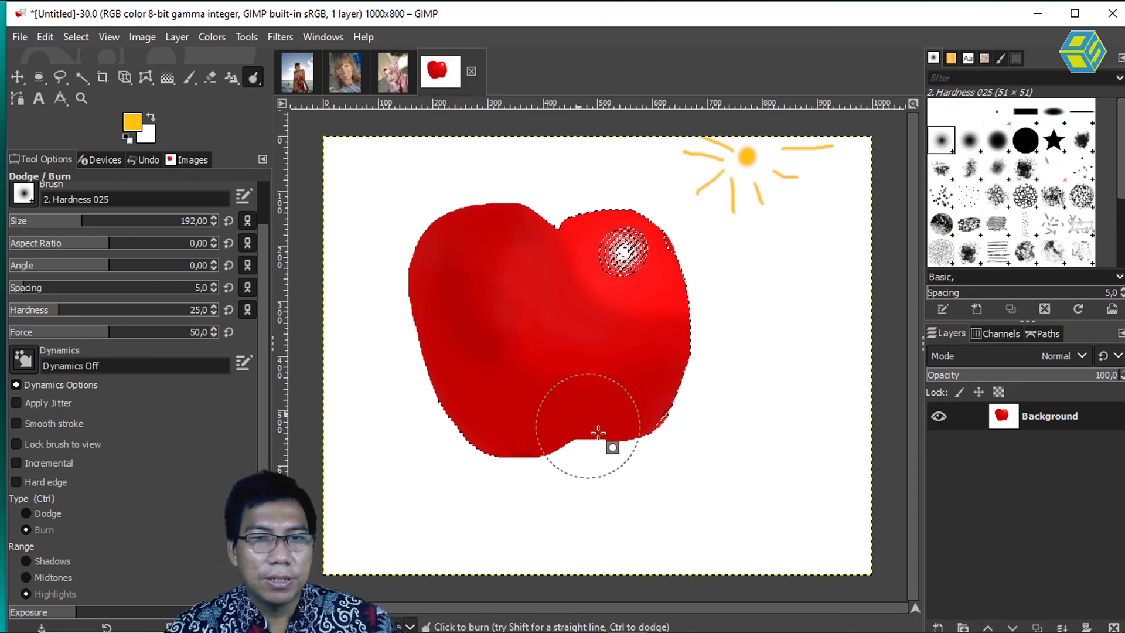
{"action": "left_click", "coordinate": [17, 77]}
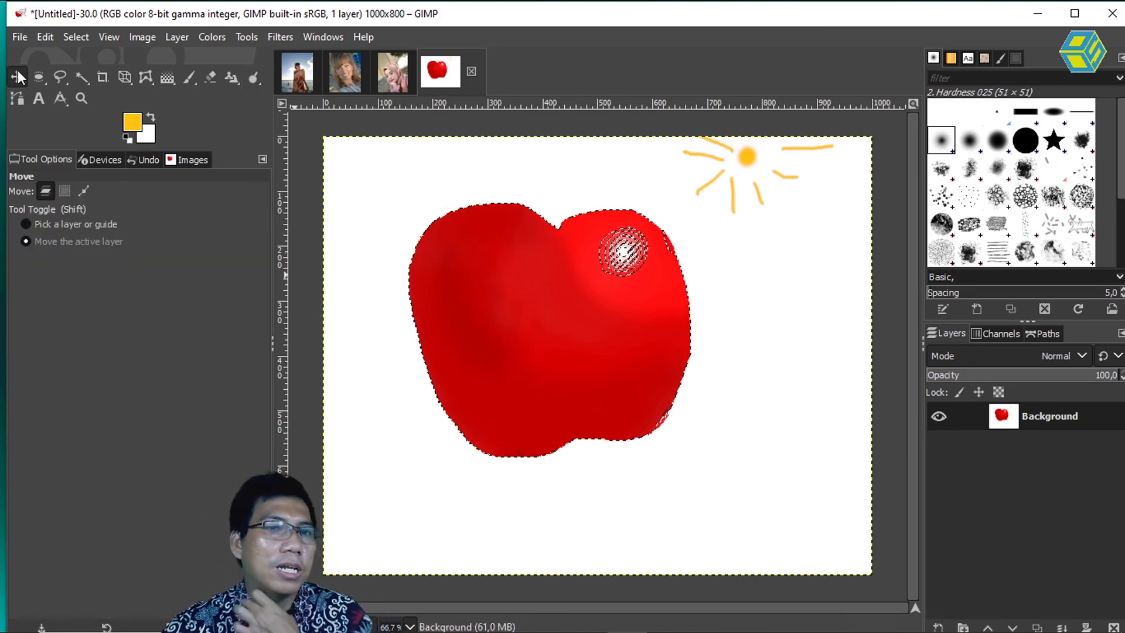